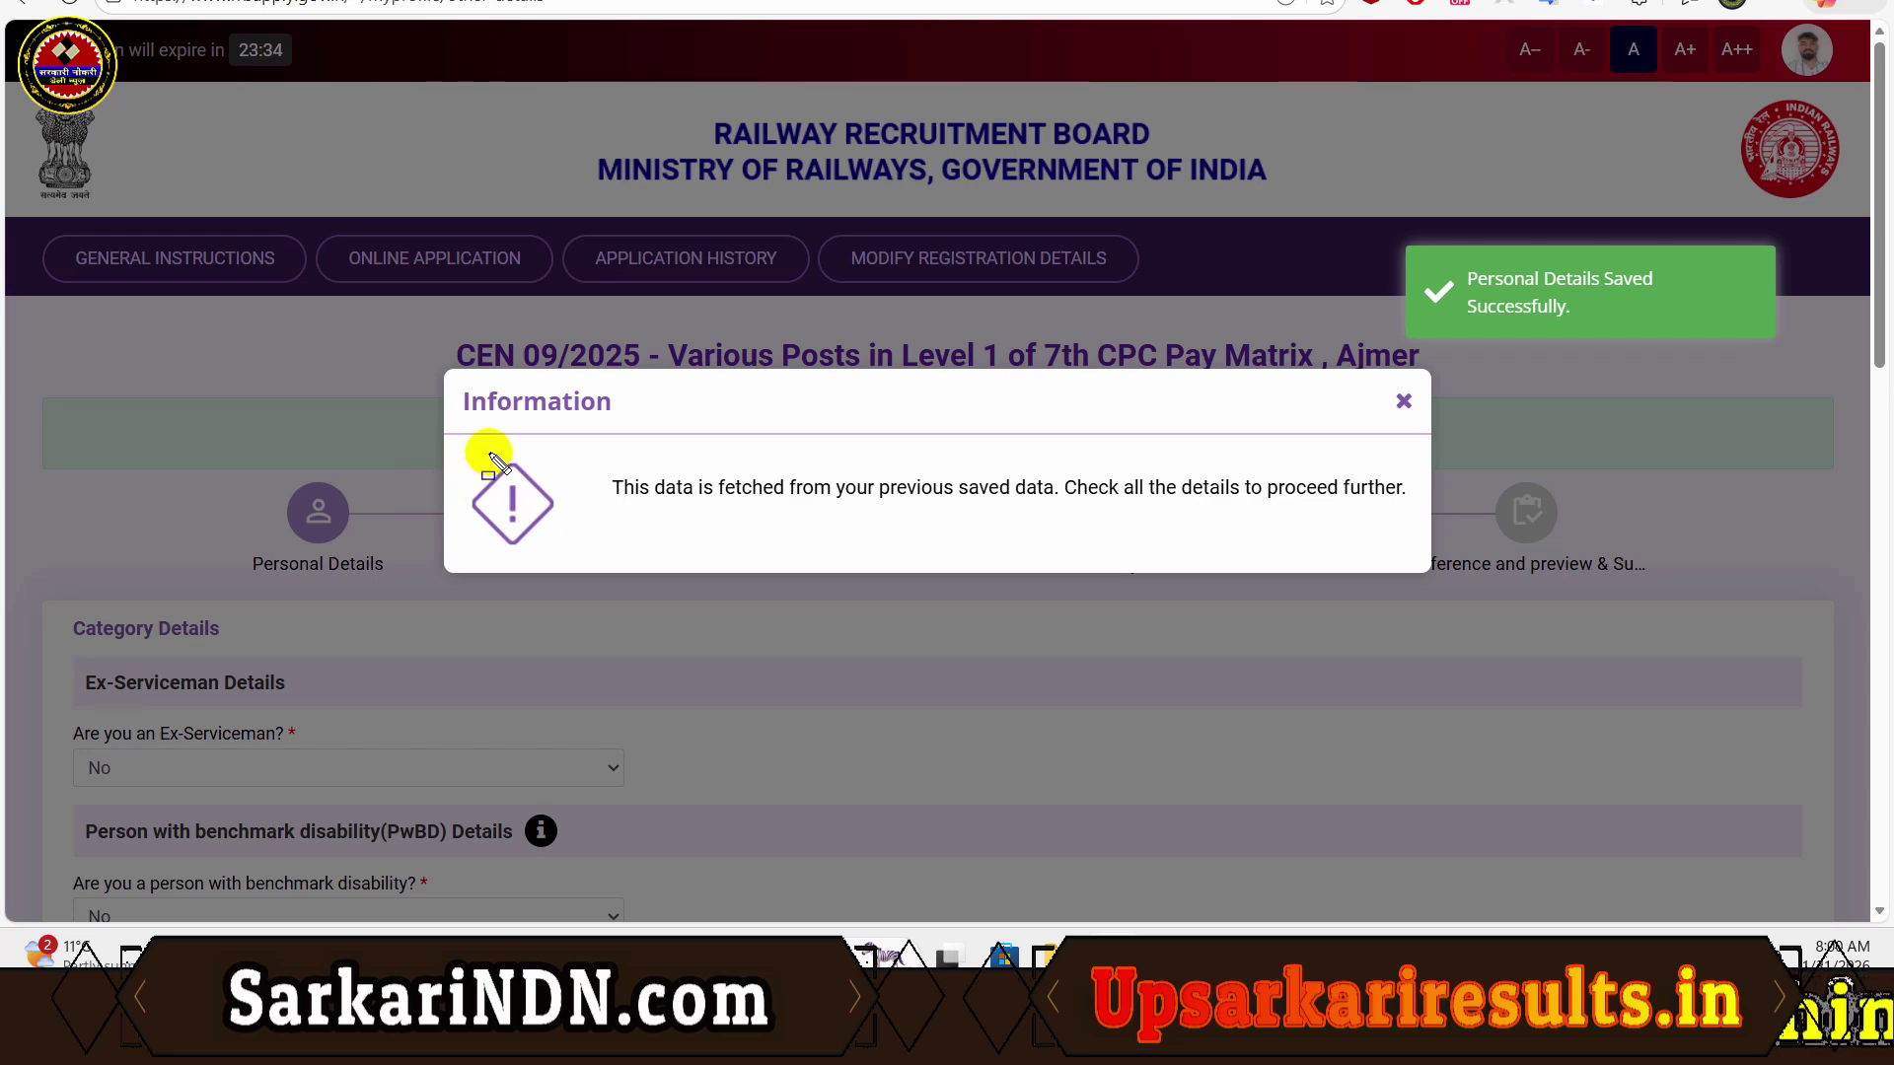
Step: Dismiss the saved-data notice and preview the ex-serviceman fields by answering Yes, returning the answer to No
{"action": "left_click", "coordinate": [1401, 413]}
{"action": "scroll", "coordinate": [524, 617], "scroll_direction": "down", "scroll_amount": 4}
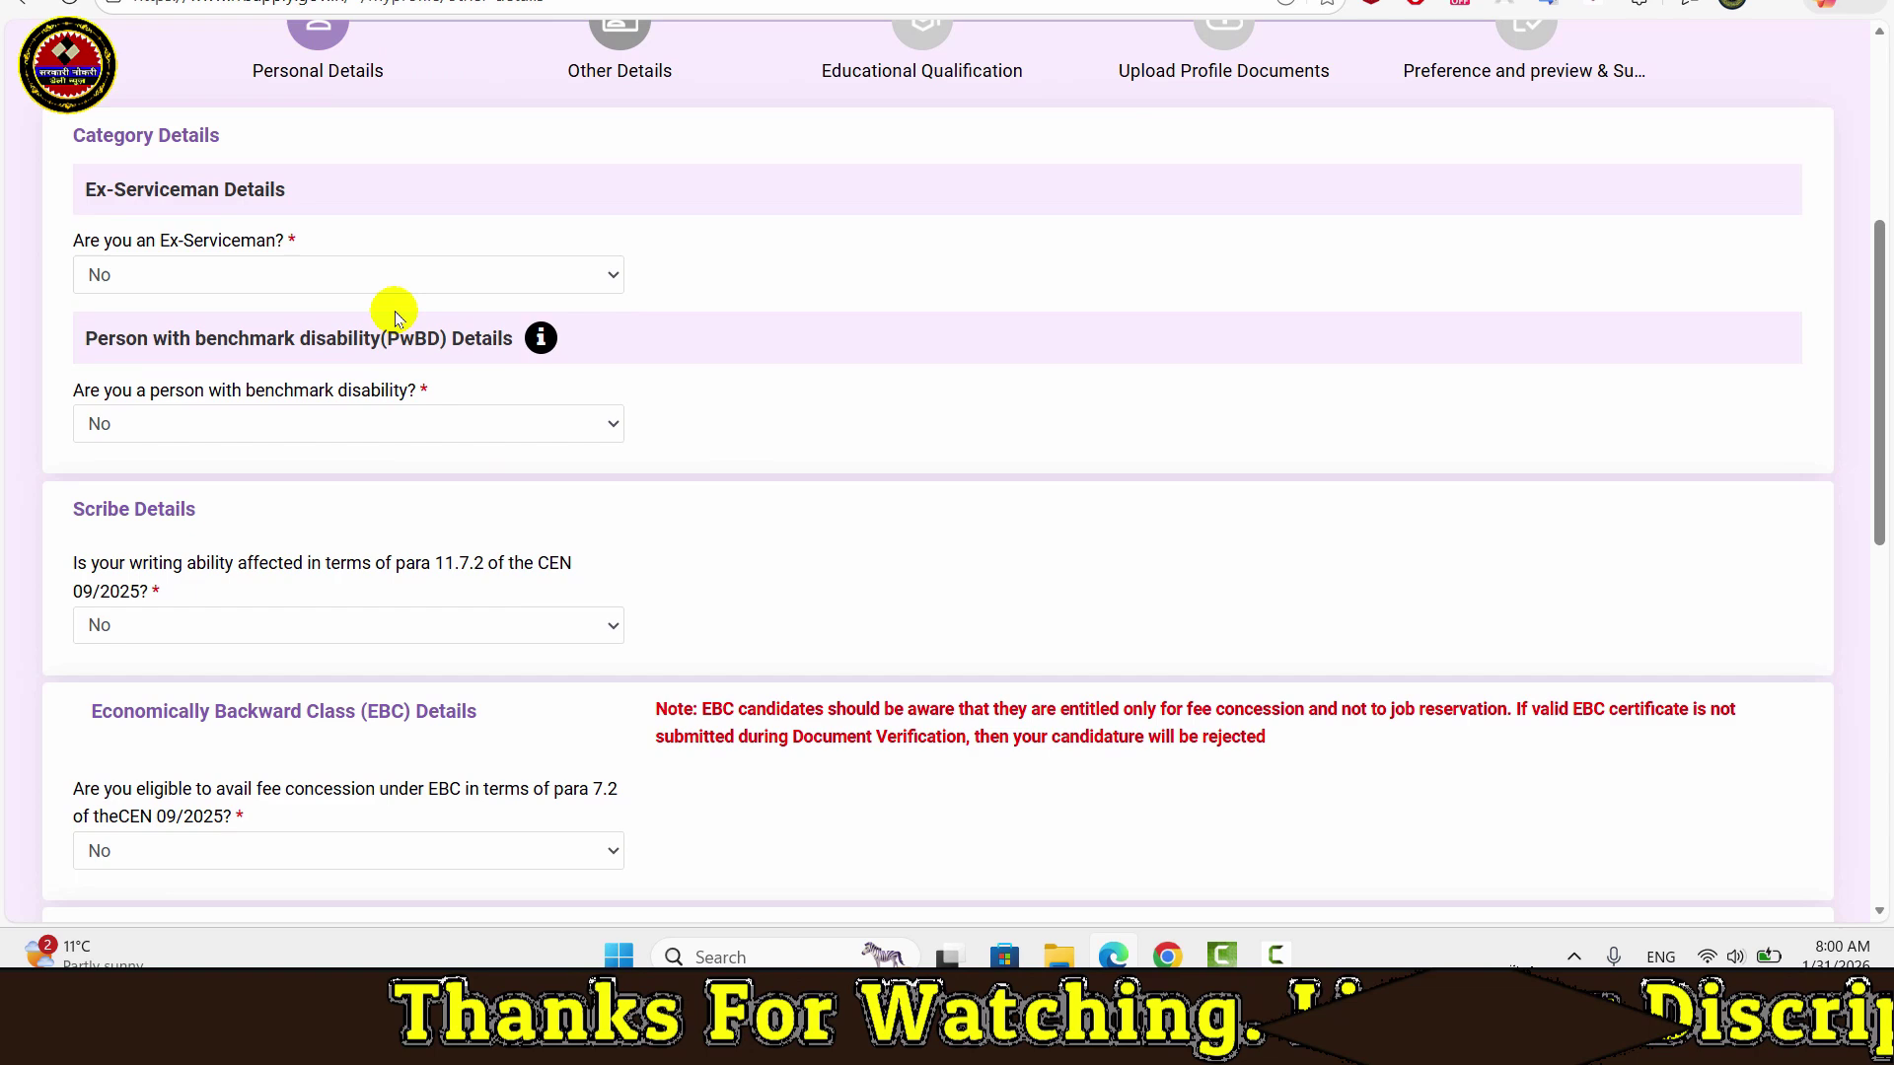
{"action": "left_click", "coordinate": [388, 283]}
{"action": "left_click", "coordinate": [187, 343]}
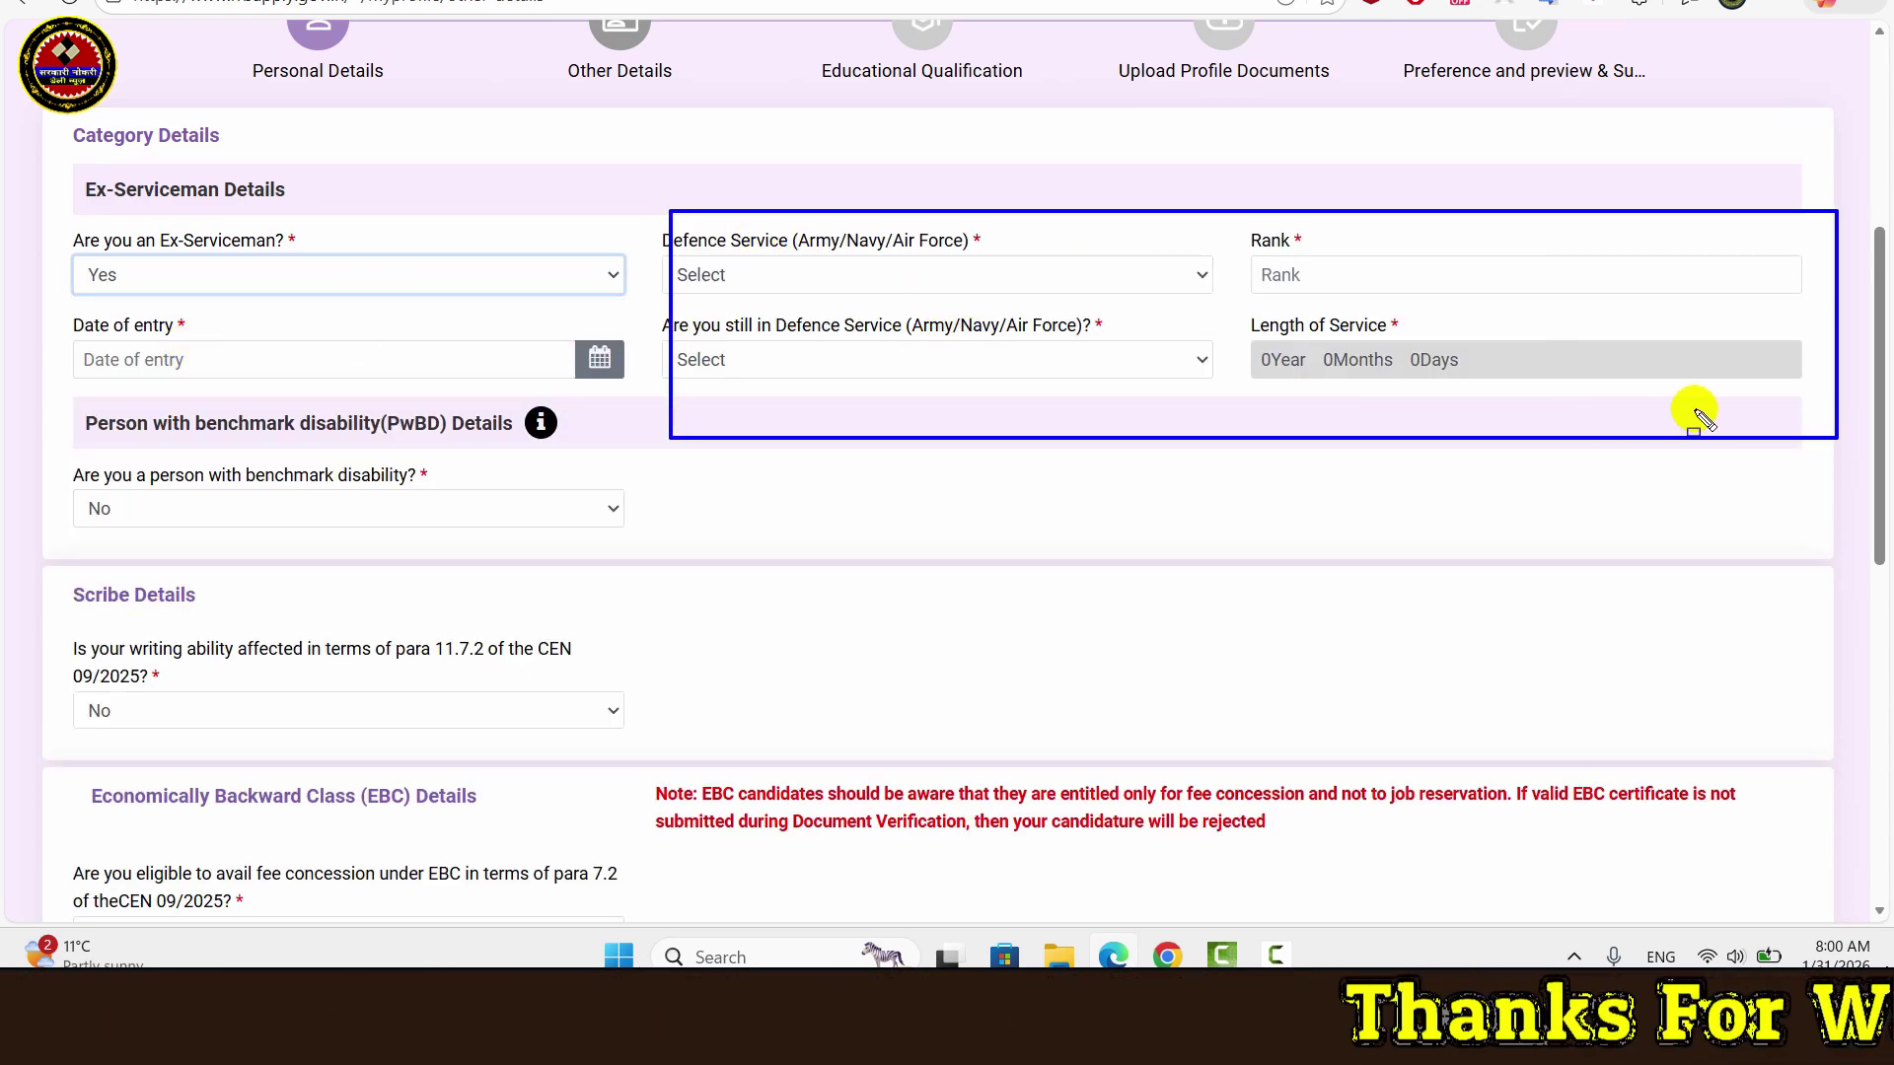
{"action": "left_click", "coordinate": [476, 288]}
{"action": "left_click", "coordinate": [97, 376]}
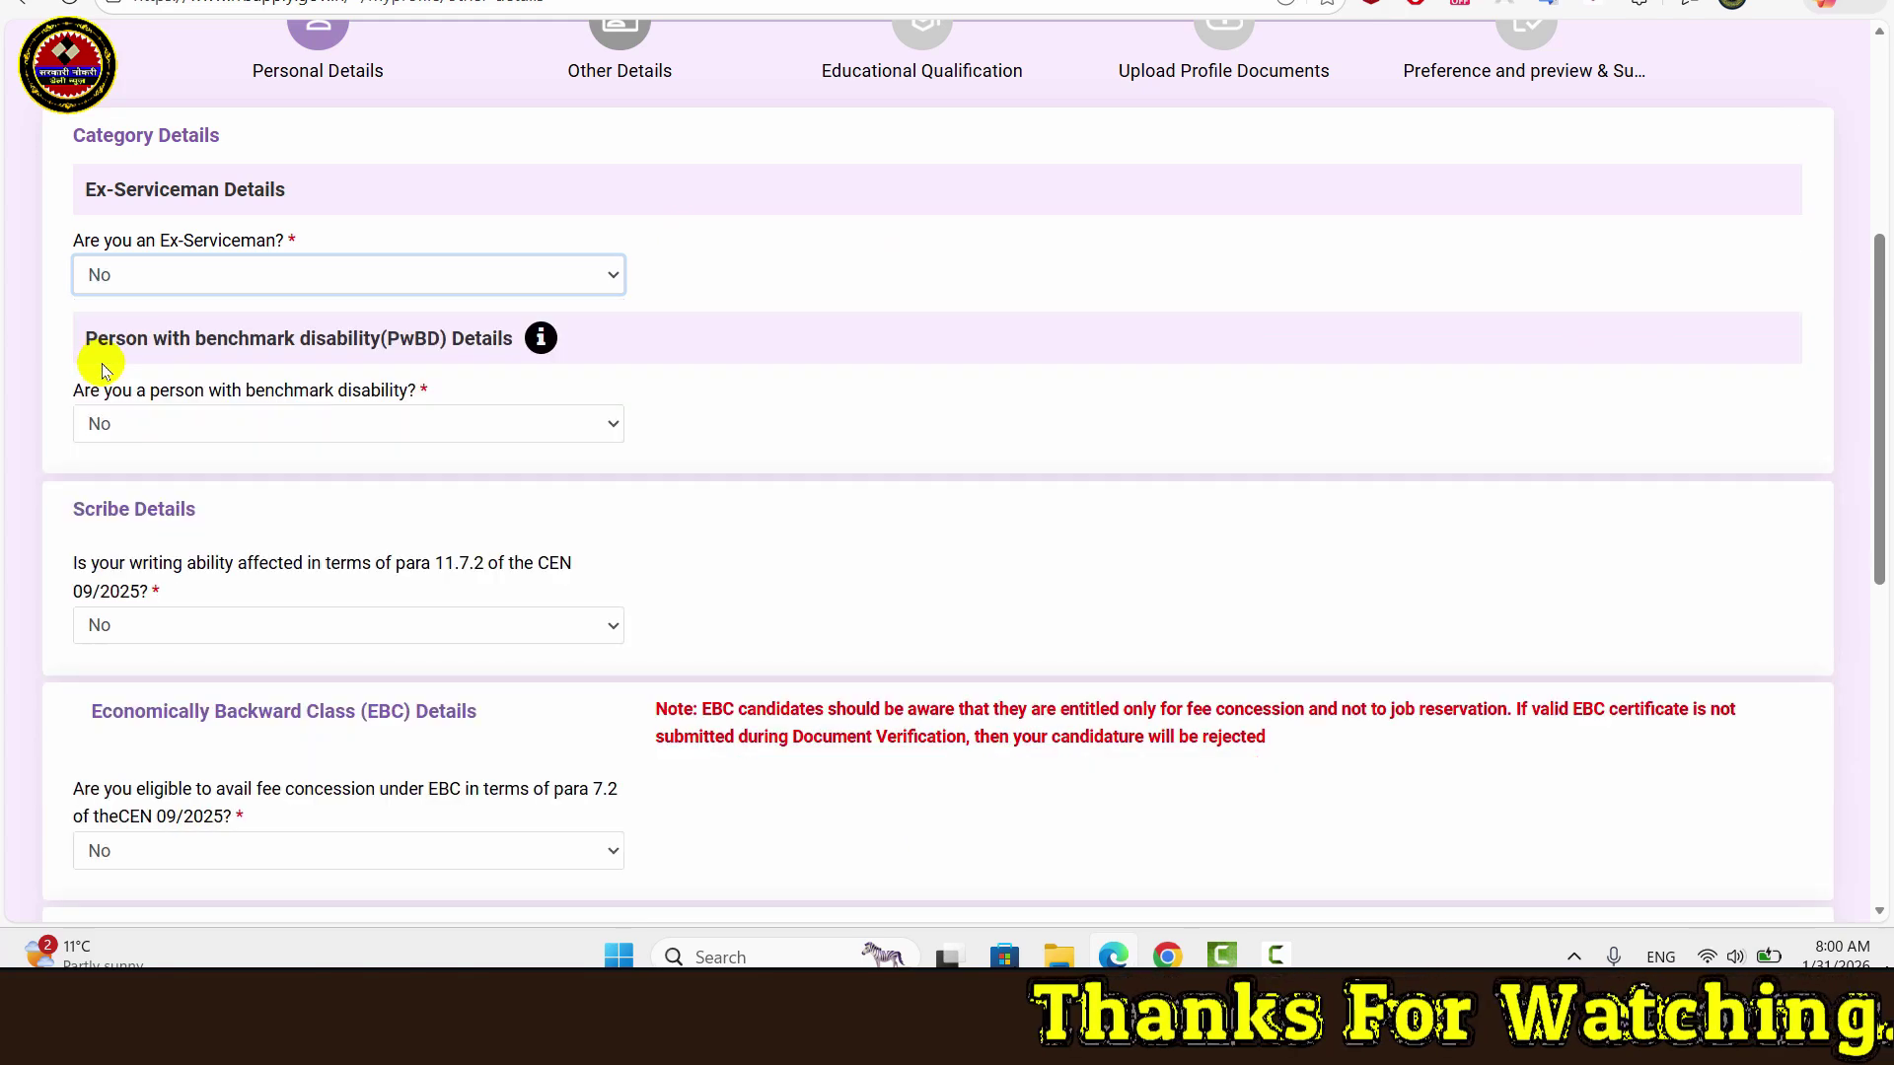
Step: Preview the benchmark disability fields by answering Yes in the PwBD details, and return the answer to No
{"action": "scroll", "coordinate": [347, 391], "scroll_direction": "down", "scroll_amount": 2}
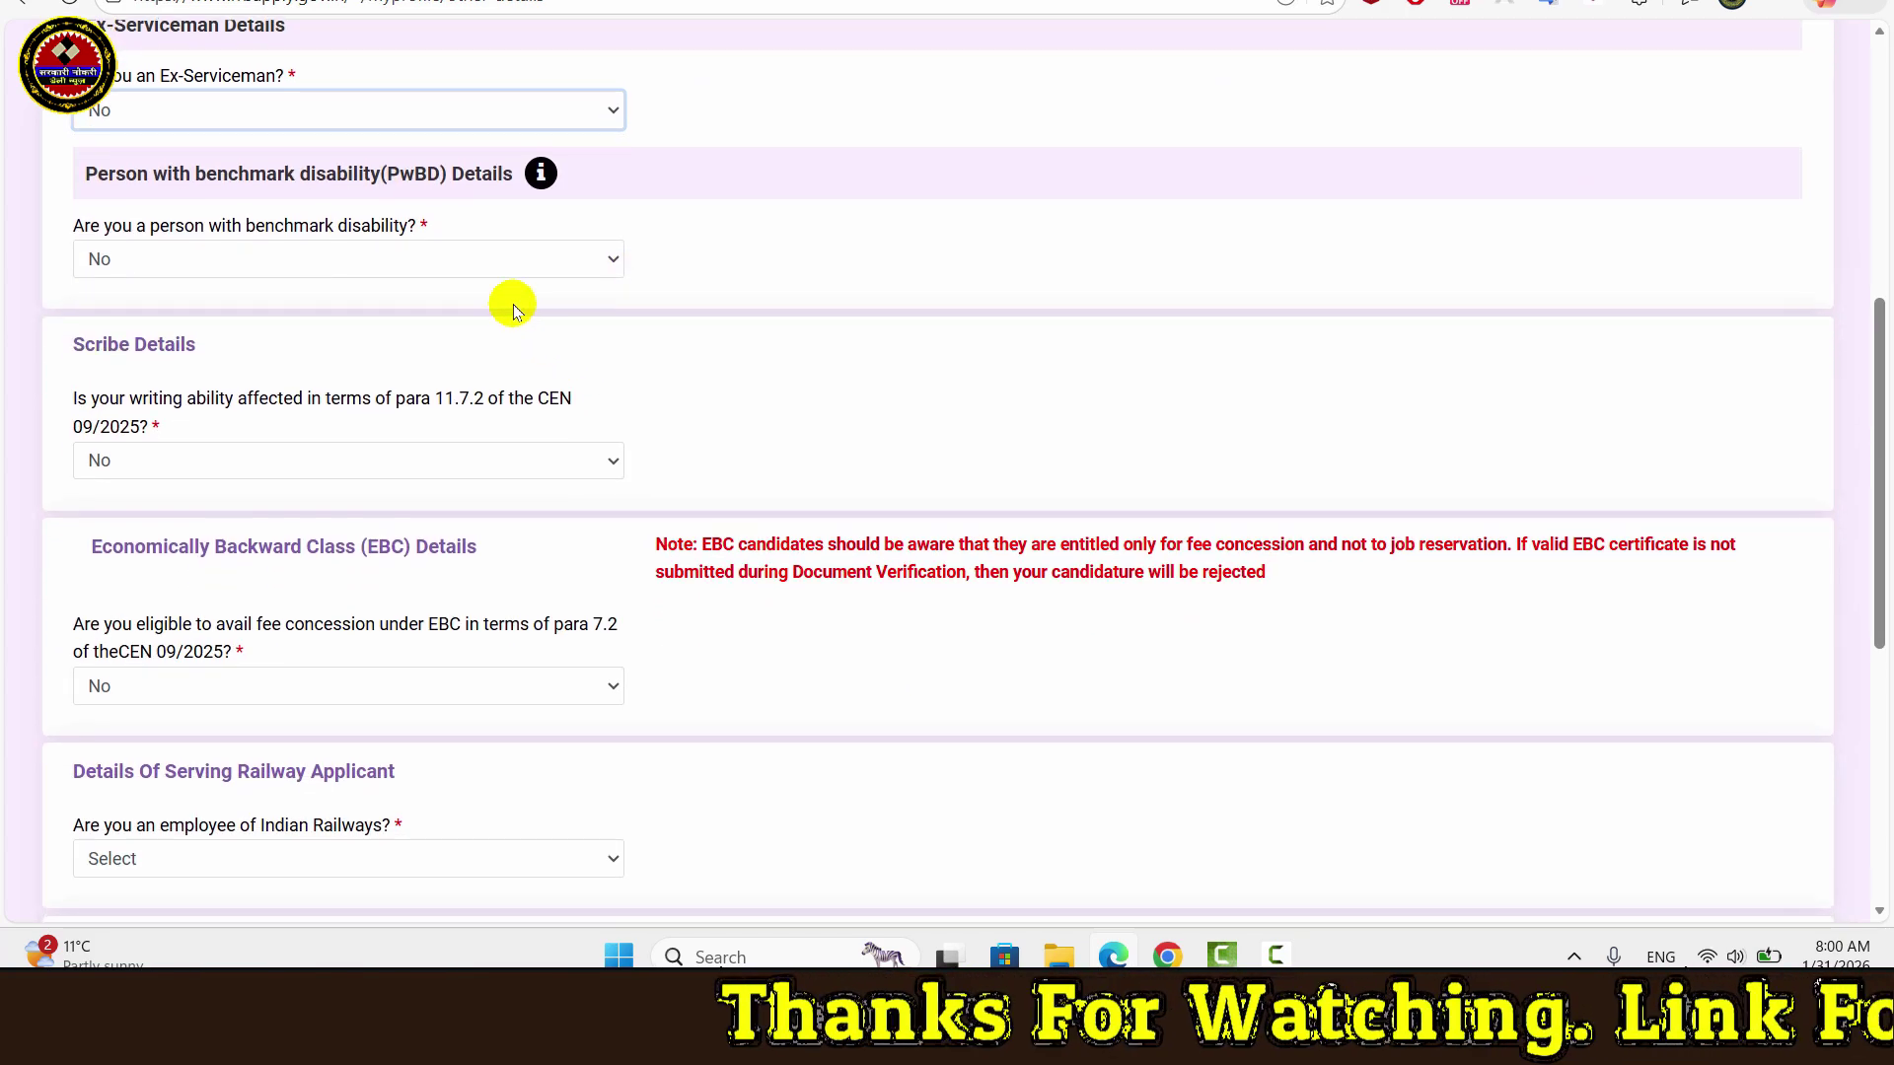
{"action": "left_click", "coordinate": [478, 258]}
{"action": "left_click", "coordinate": [123, 330]}
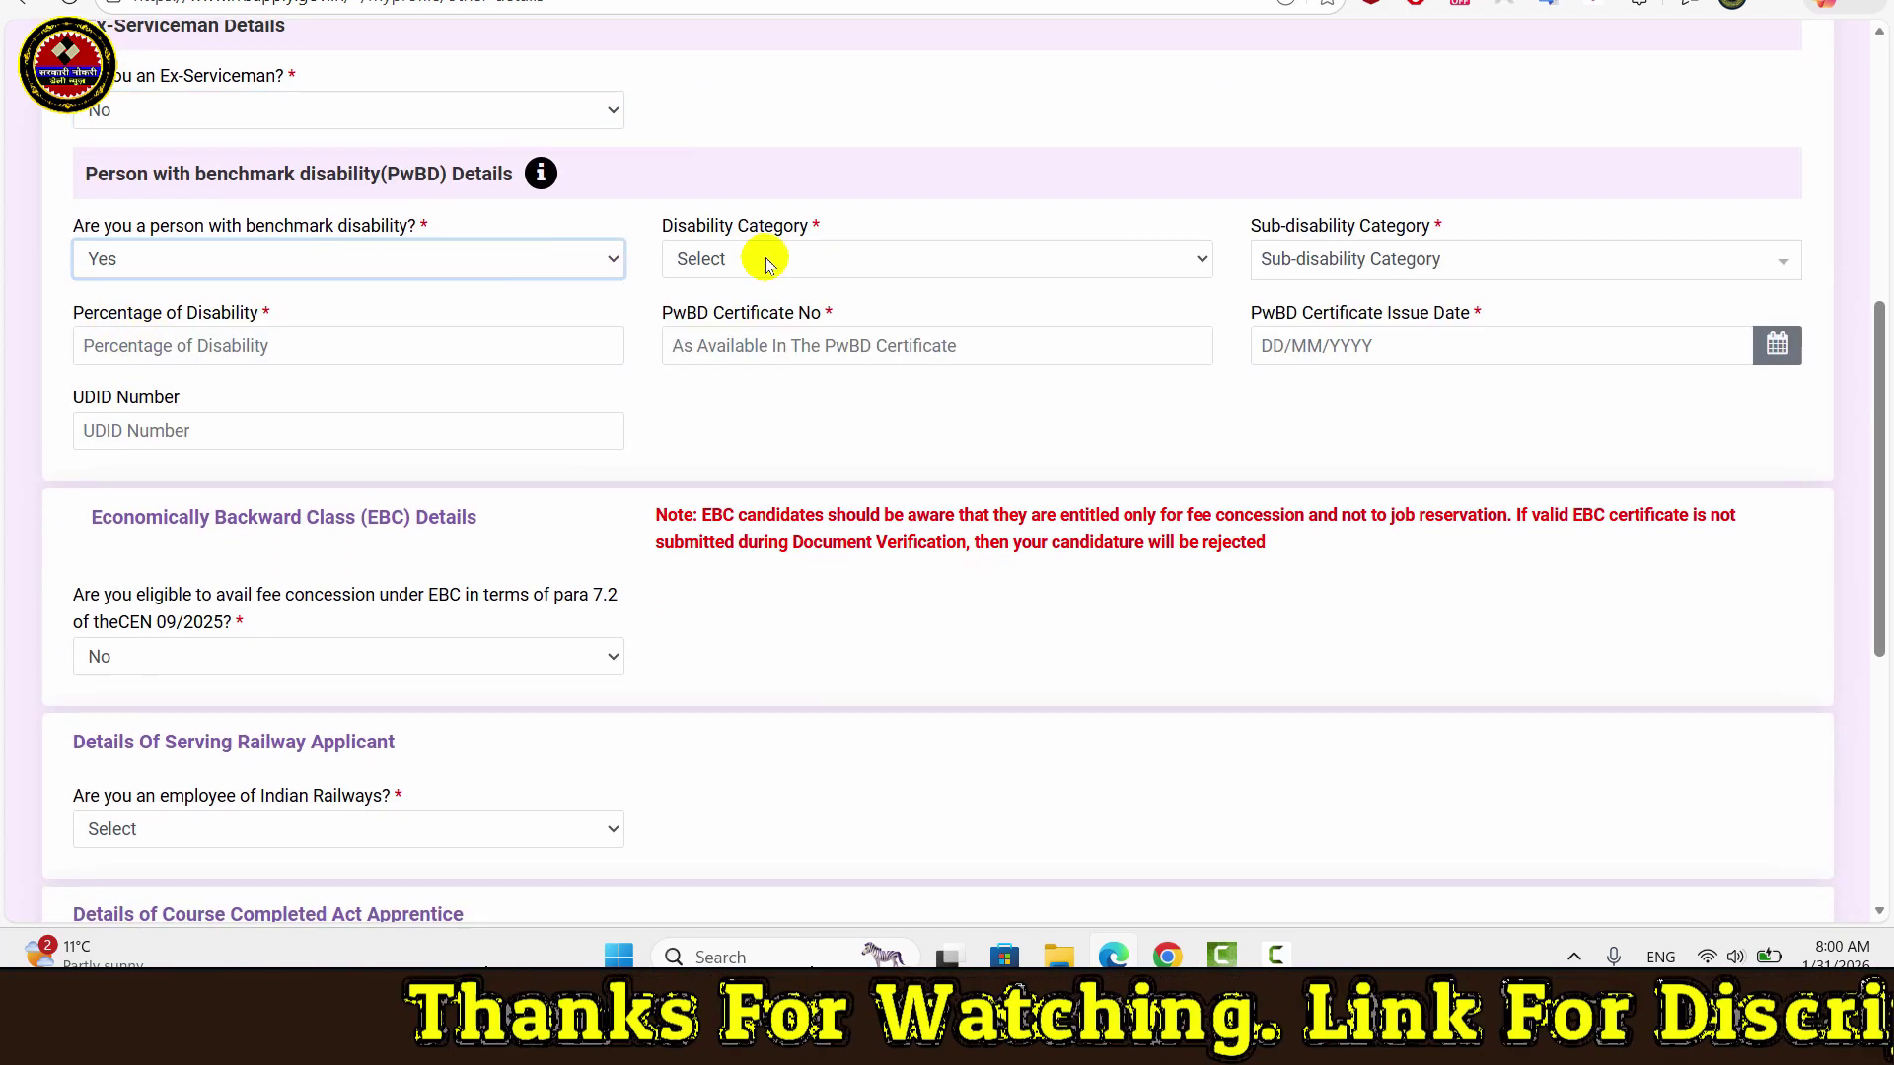
{"action": "left_click", "coordinate": [1052, 267]}
{"action": "left_click", "coordinate": [419, 259]}
{"action": "left_click", "coordinate": [99, 354]}
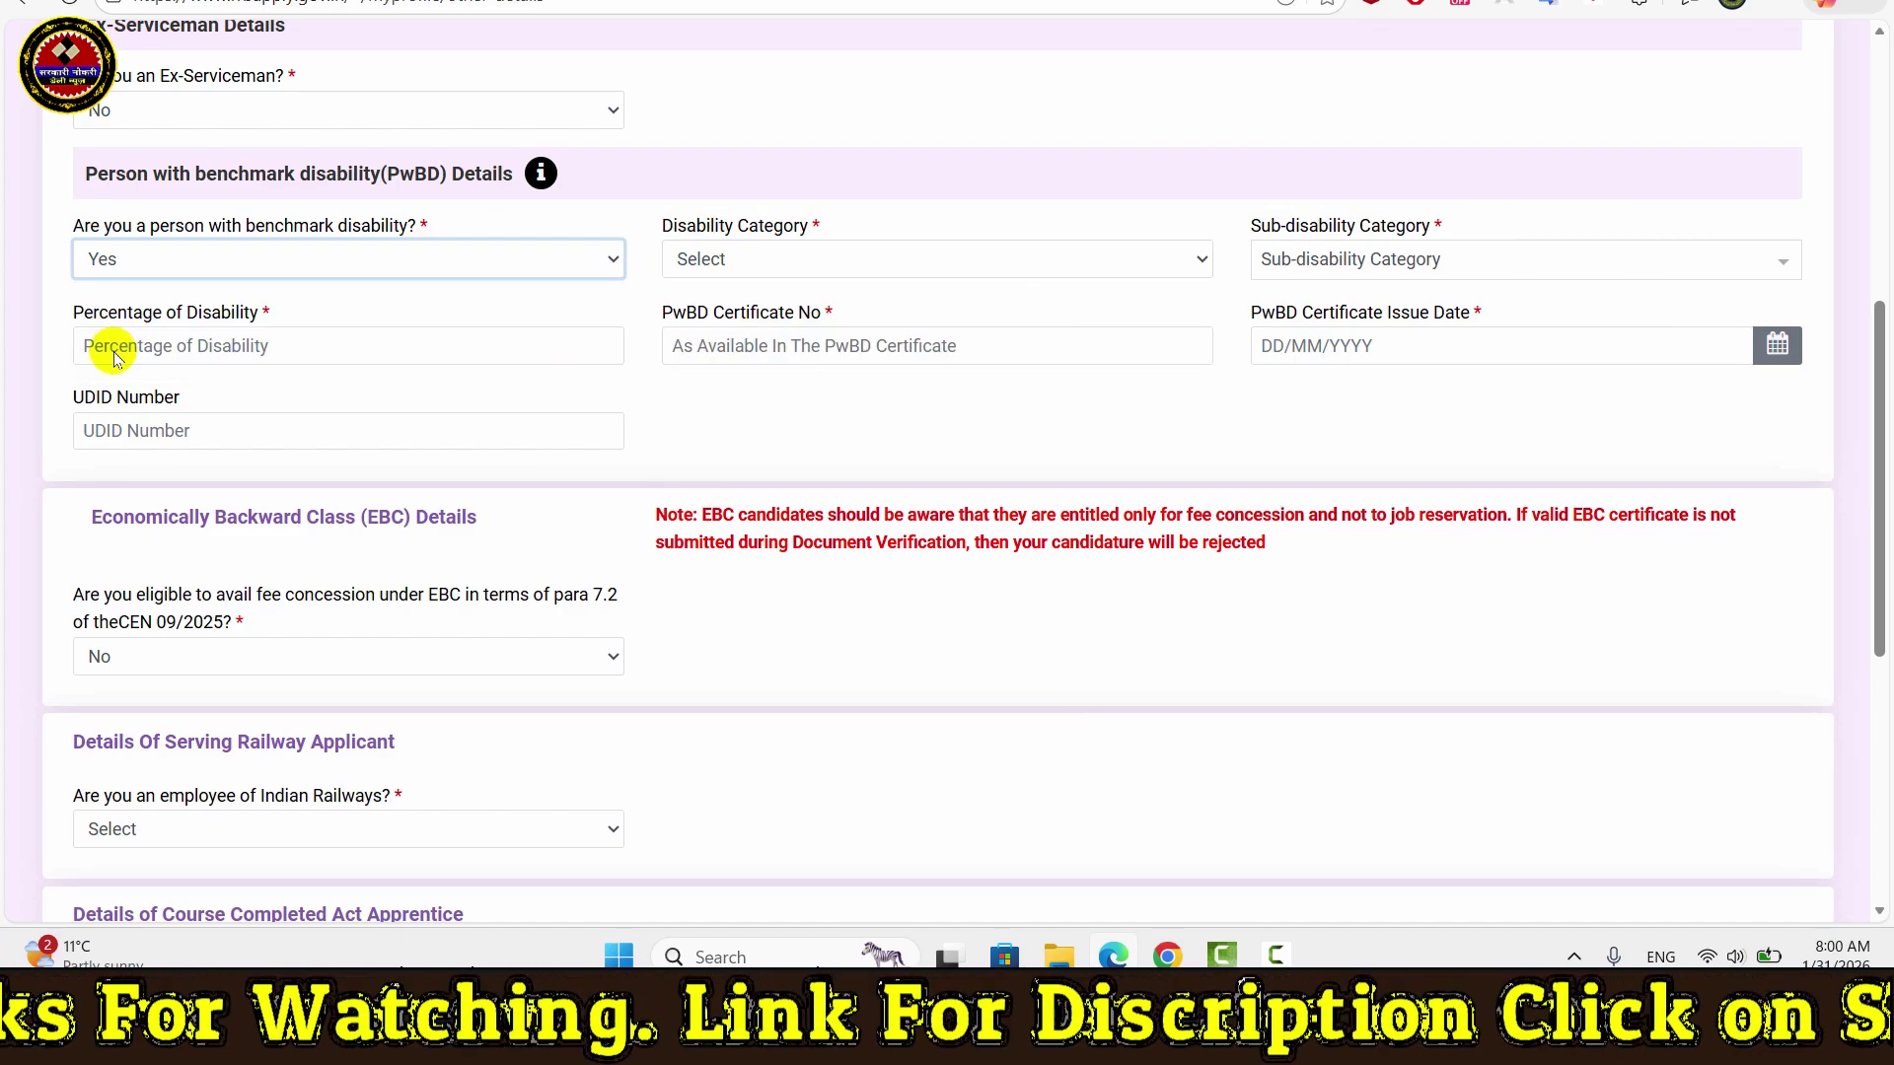
Step: Answer Yes to the Scribe Details question on whether writing ability is affected, to show the scribe requirement field
{"action": "scroll", "coordinate": [750, 400], "scroll_direction": "down", "scroll_amount": 2}
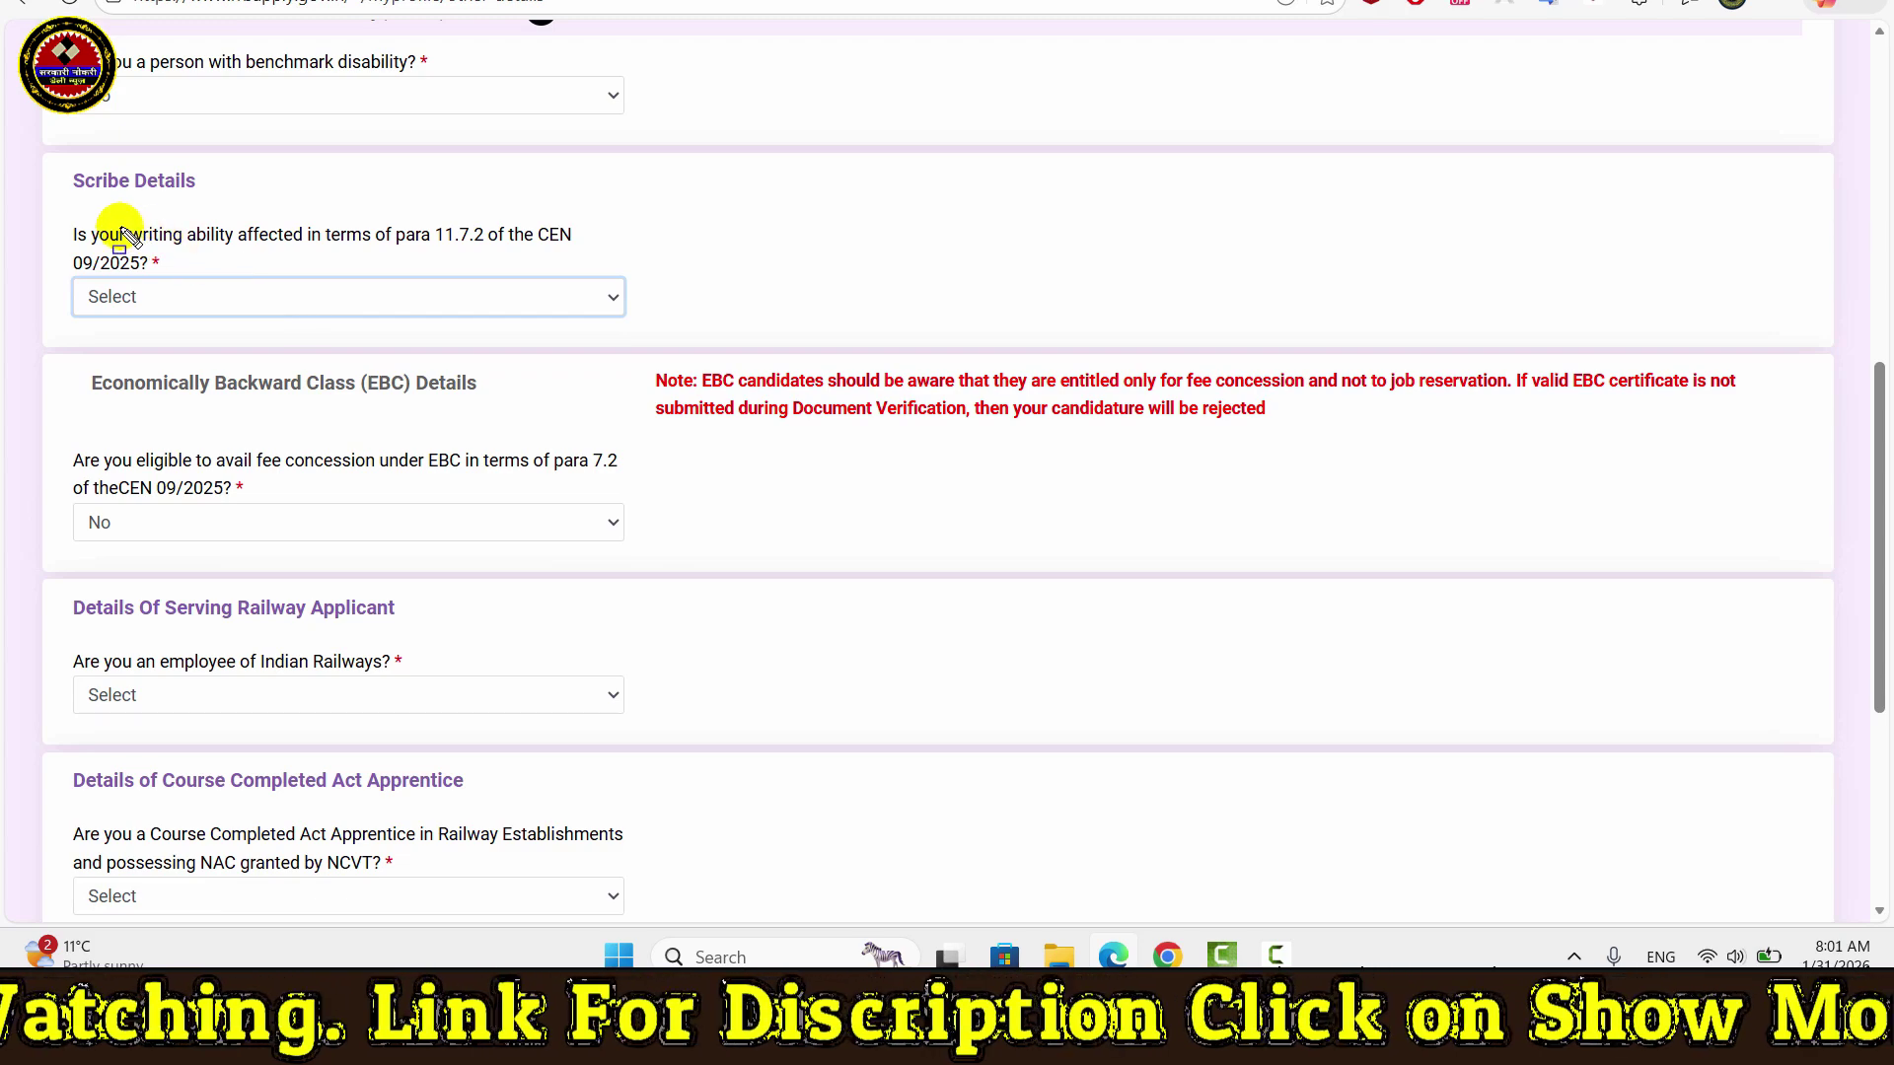
{"action": "left_click_drag", "start_coordinate": [59, 211], "coordinate": [664, 349]}
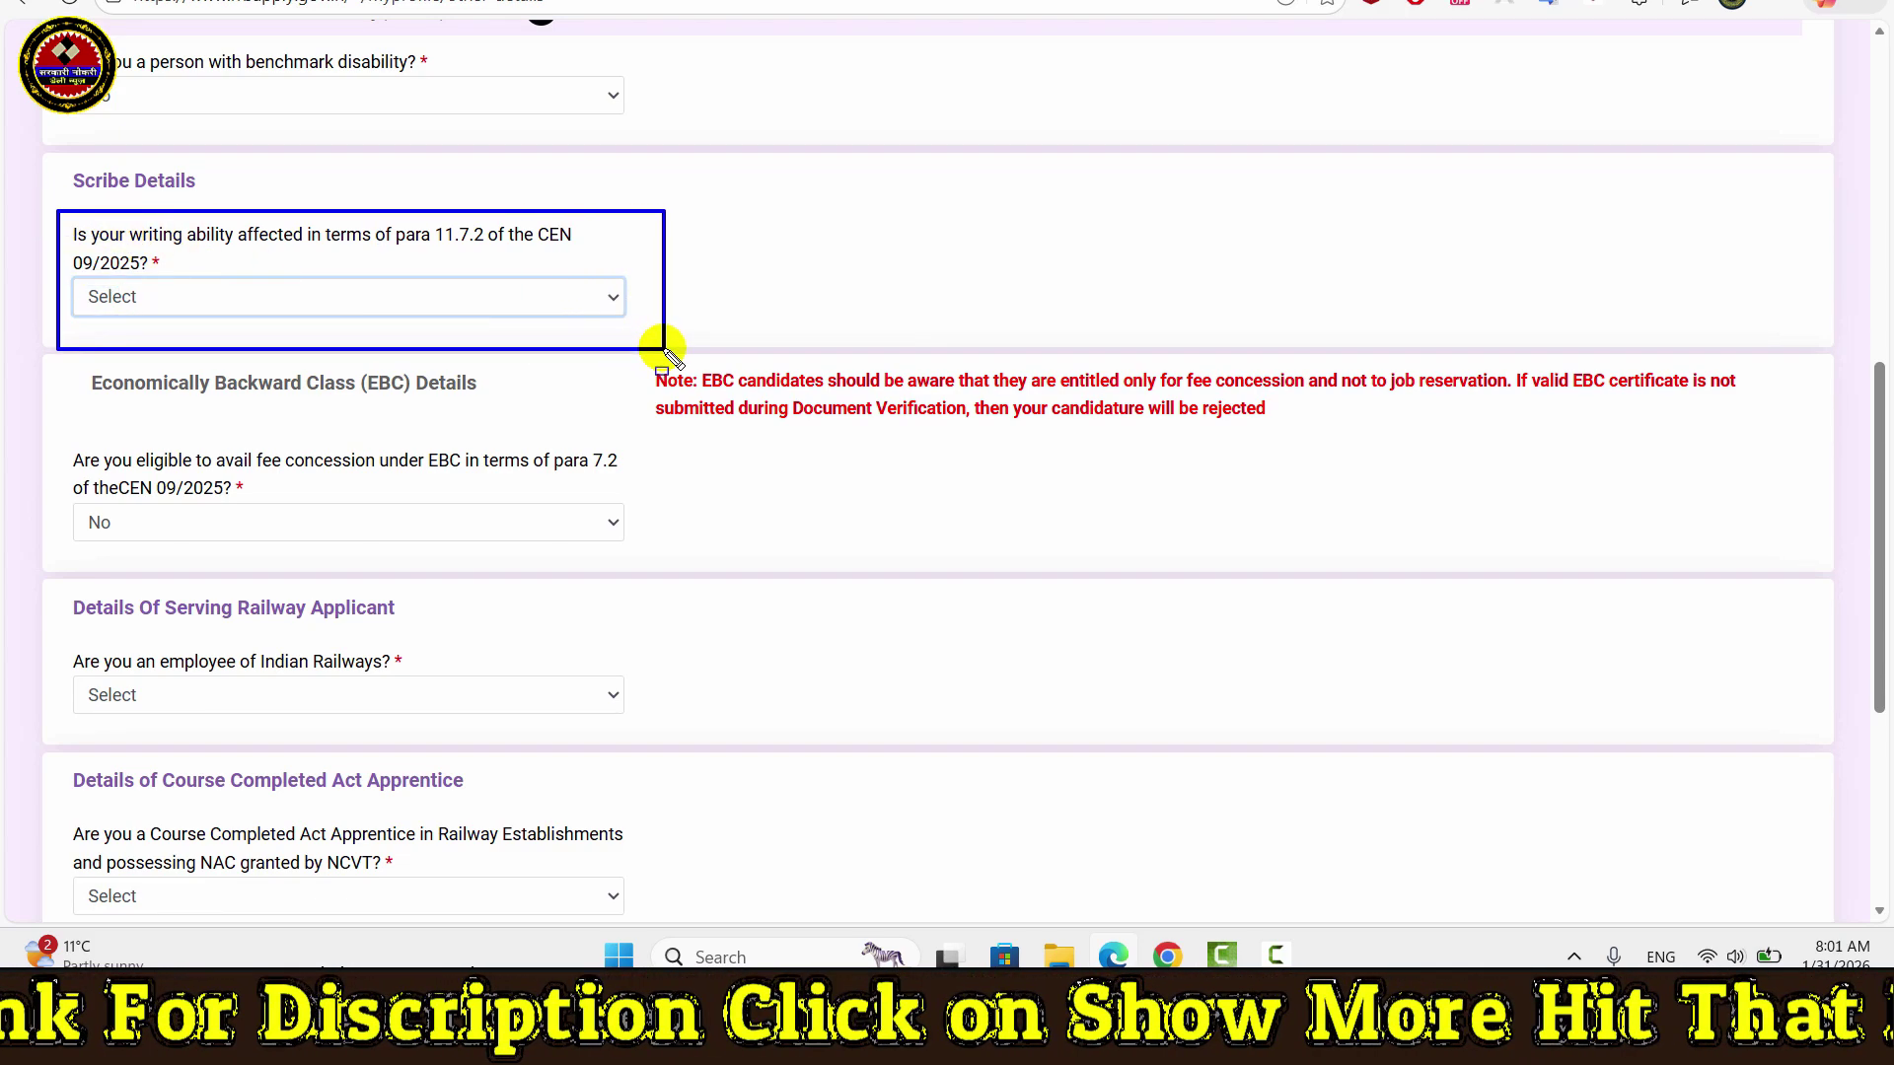
{"action": "left_click", "coordinate": [521, 298]}
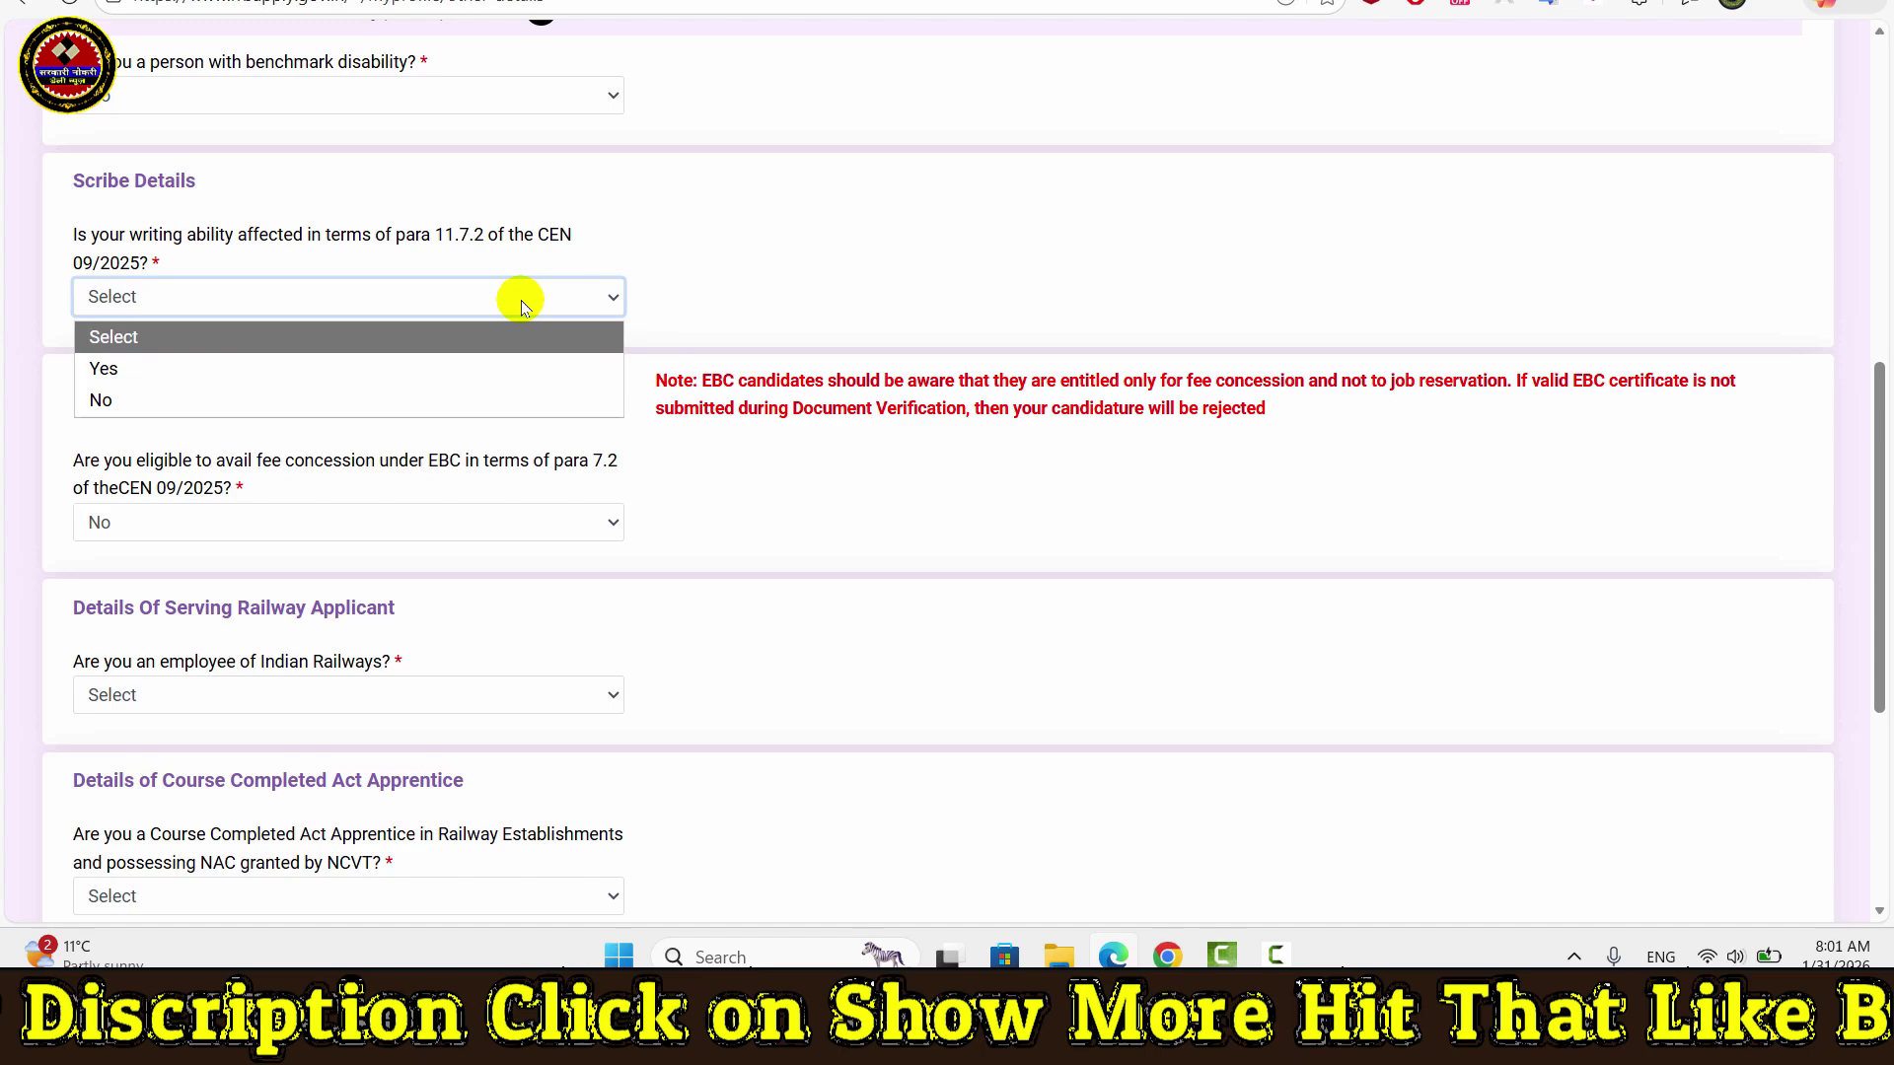
{"action": "left_click", "coordinate": [244, 375]}
{"action": "left_click", "coordinate": [974, 666]}
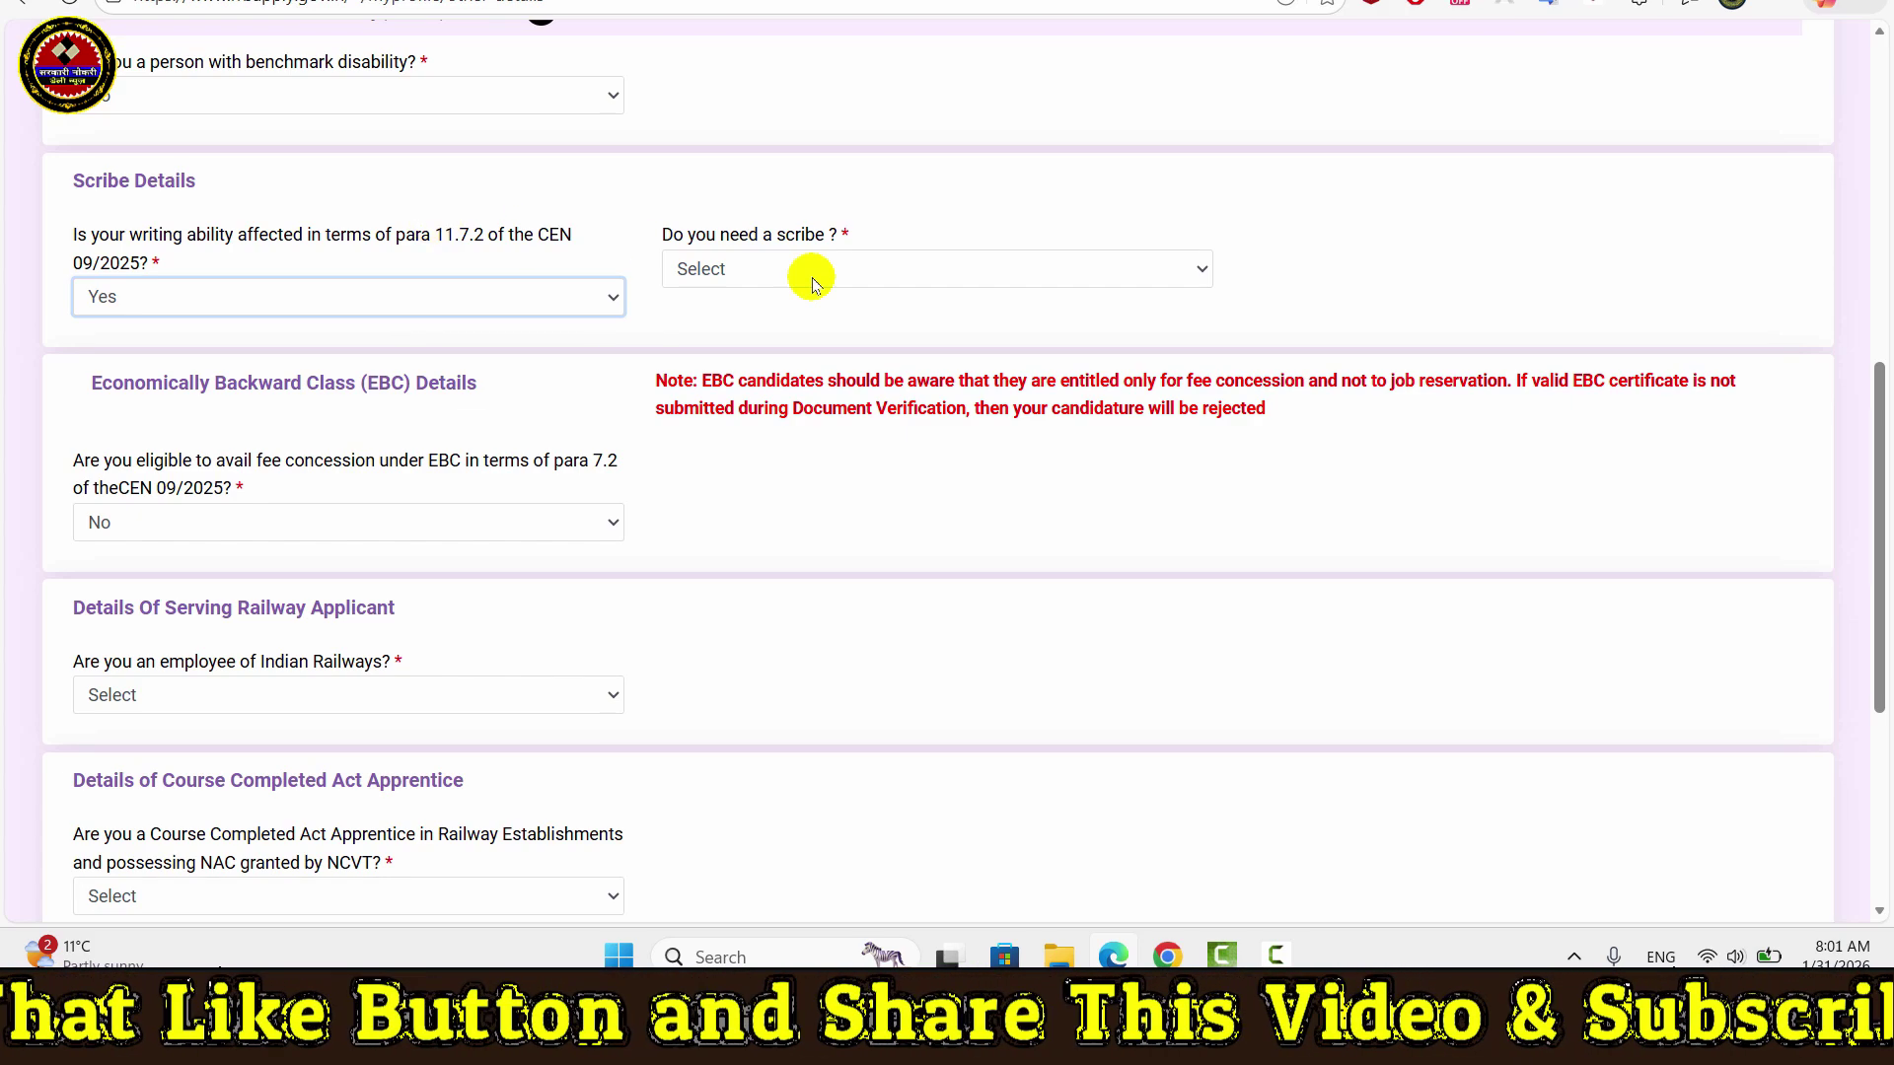
Step: Preview the EBC certificate fields by answering Yes and accepting the eligibility notice, and set the EBC fee concession answer to No
{"action": "scroll", "coordinate": [592, 296], "scroll_direction": "down", "scroll_amount": 2}
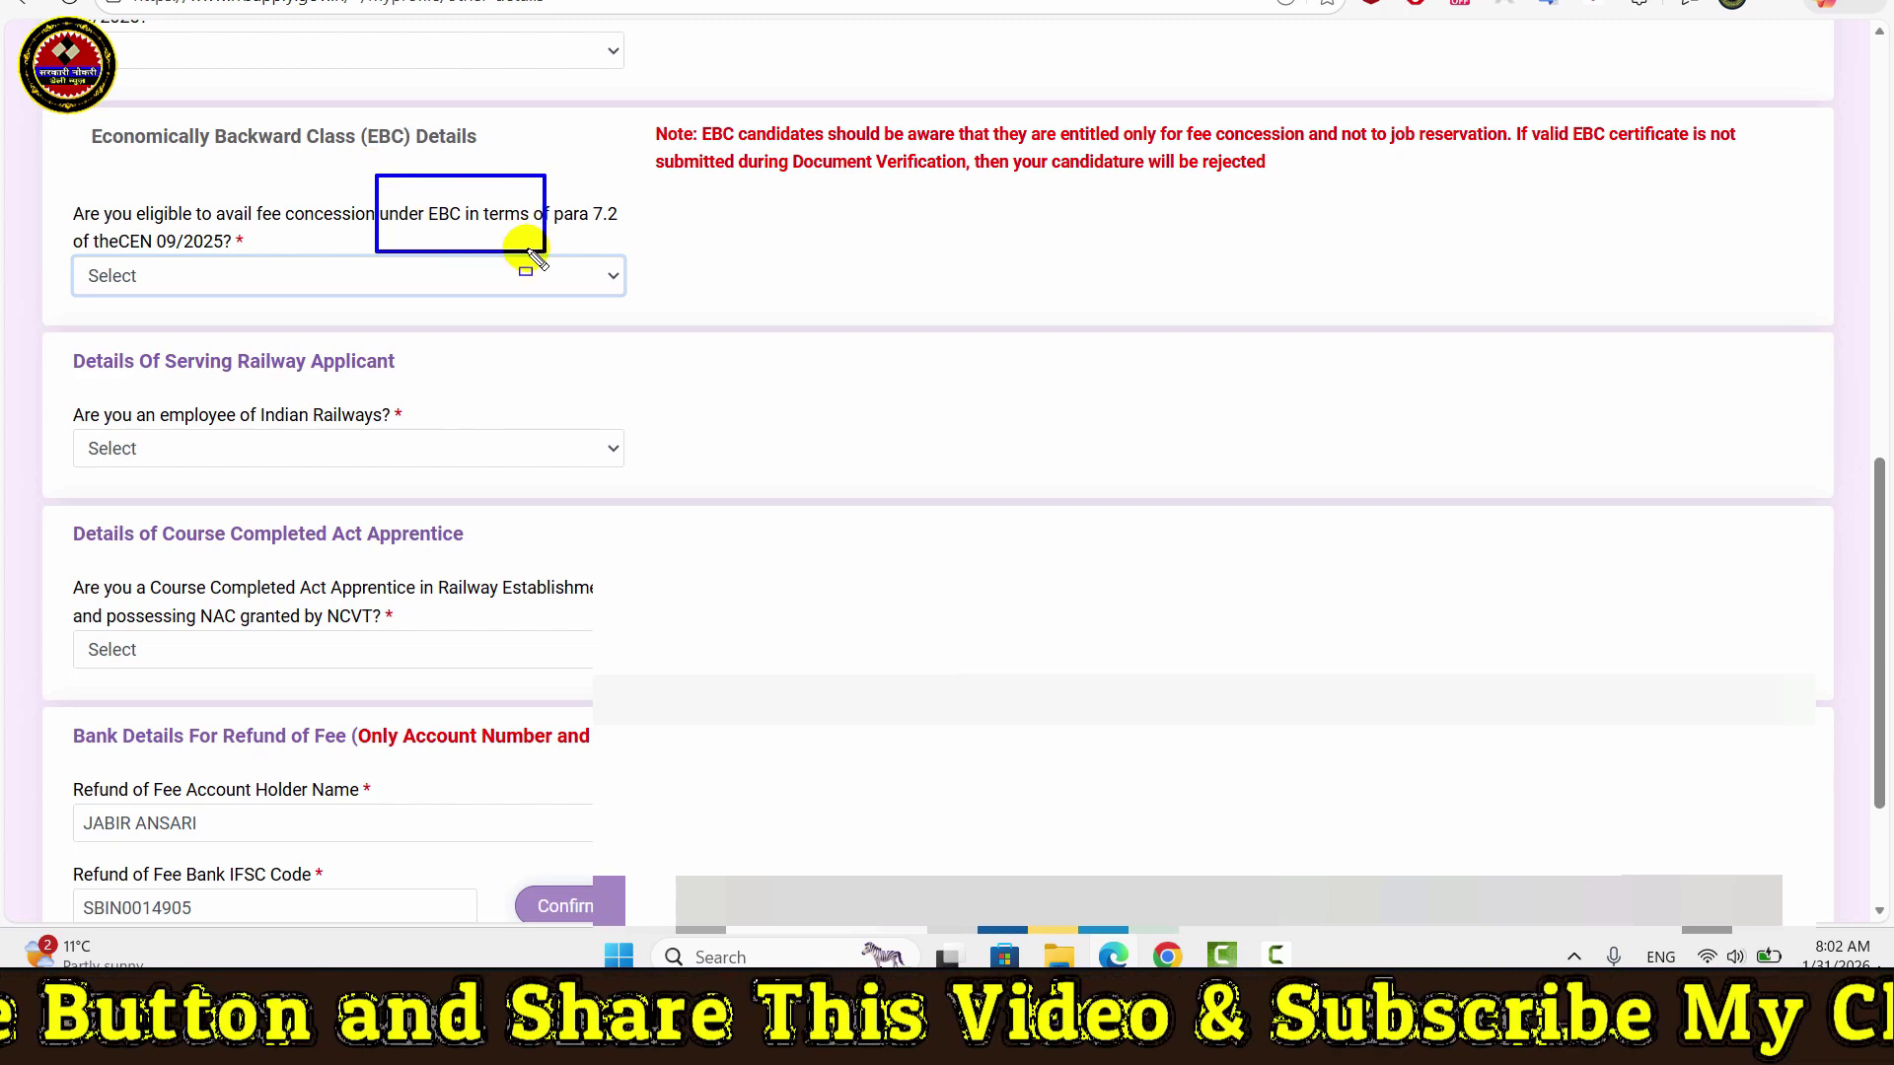
{"action": "left_click", "coordinate": [482, 275]}
{"action": "left_click", "coordinate": [303, 349]}
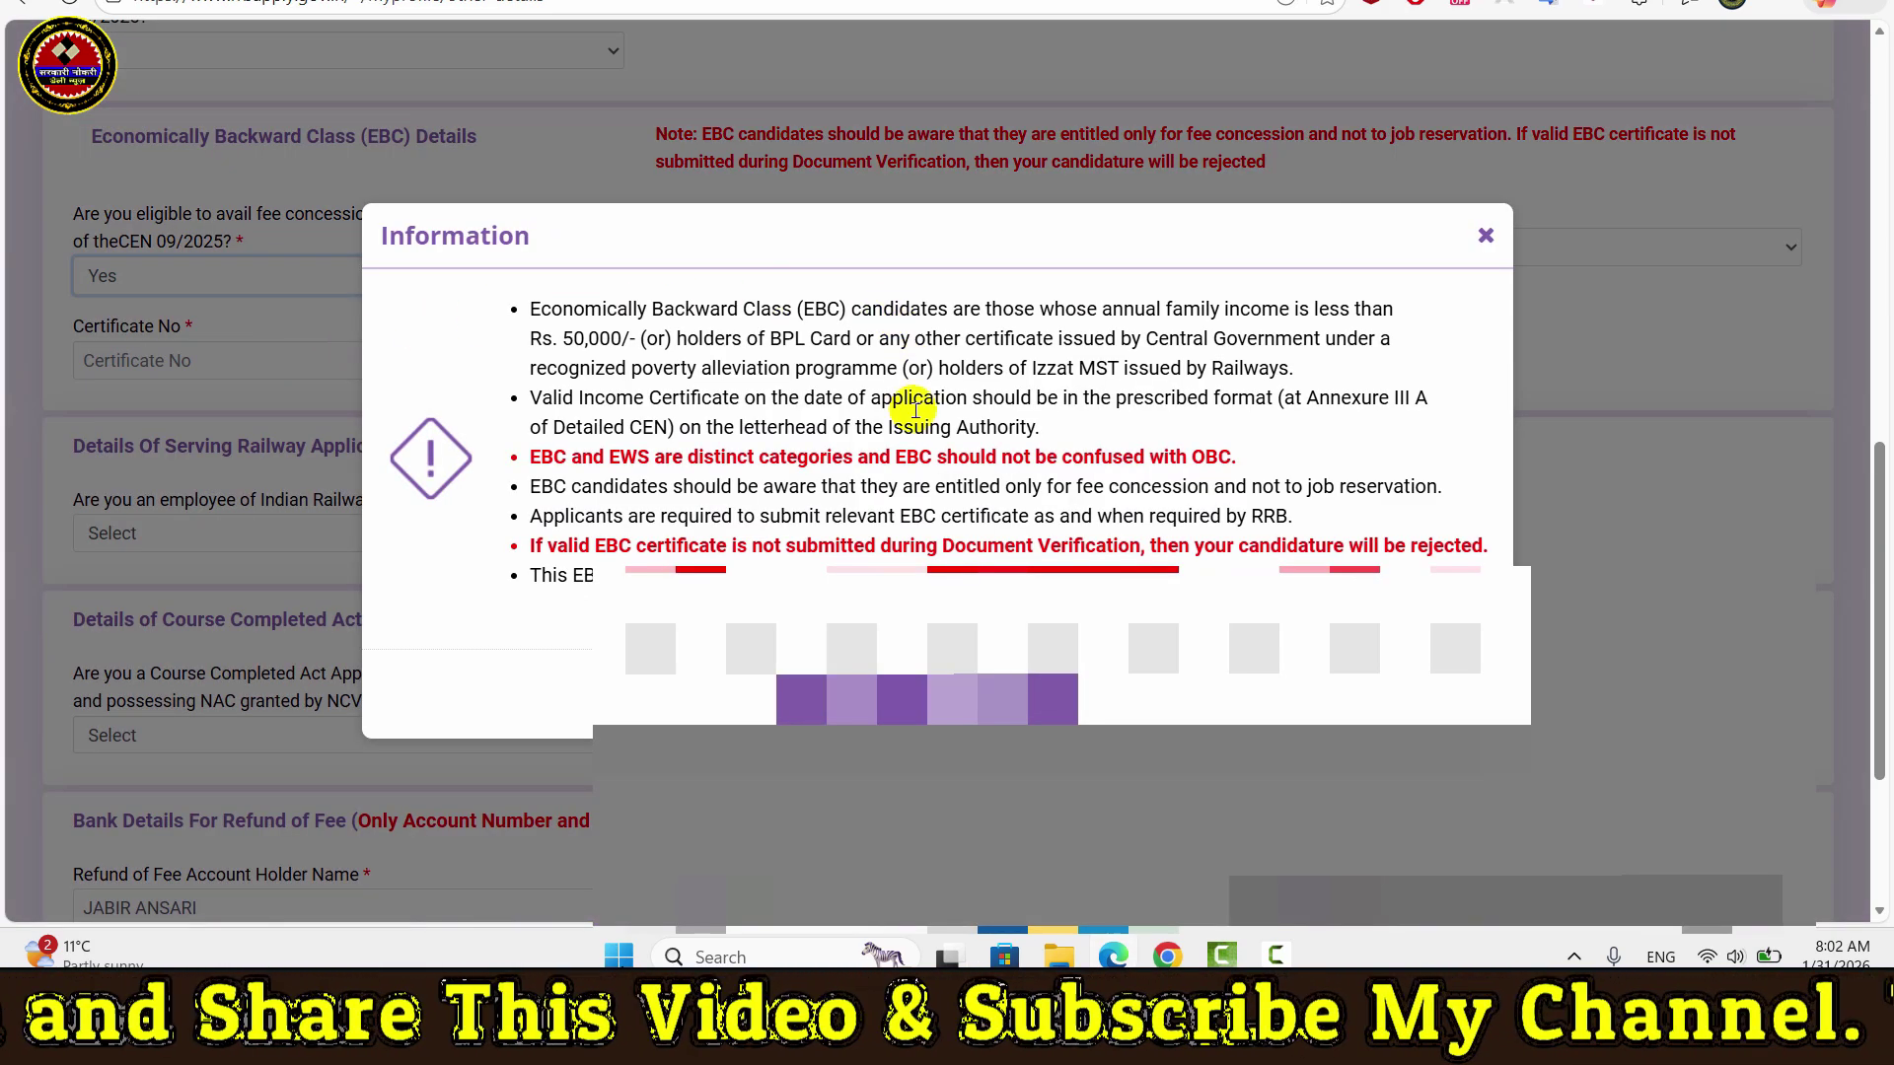
{"action": "left_click", "coordinate": [952, 700]}
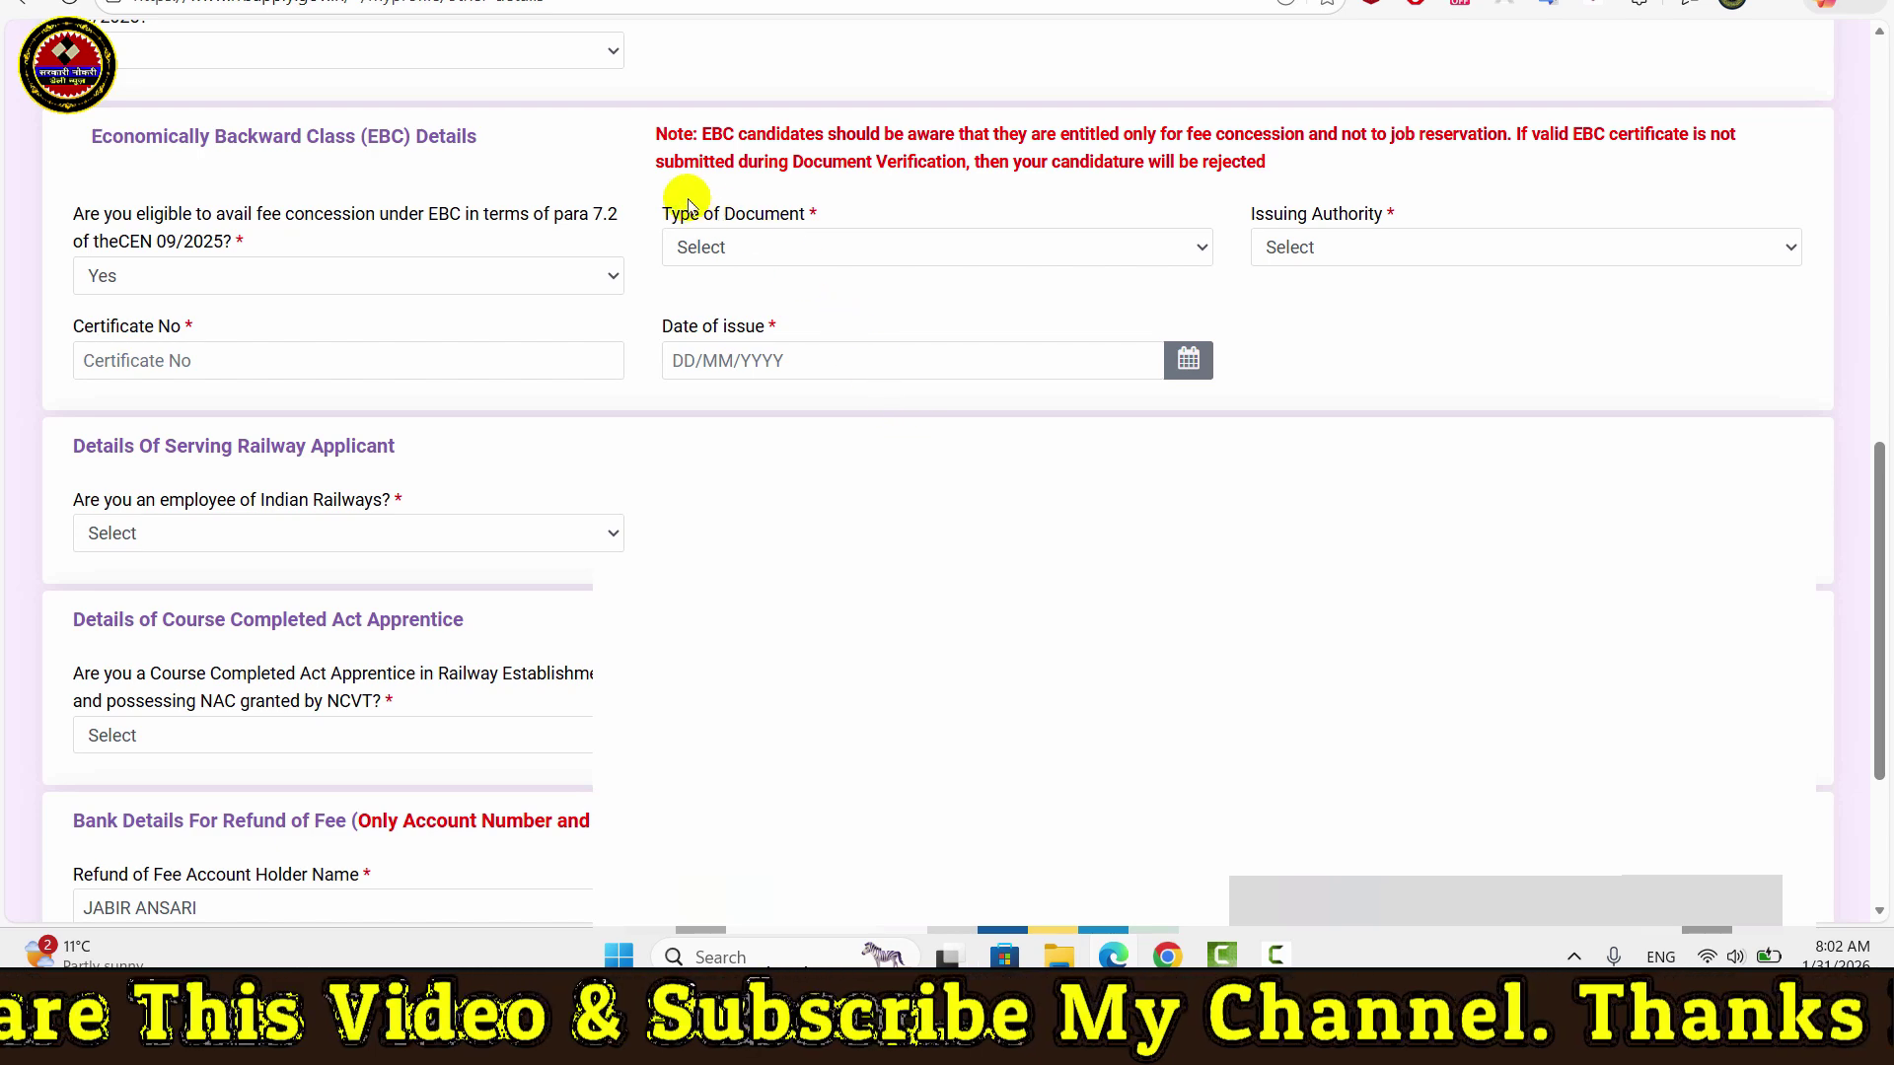
{"action": "left_click_drag", "start_coordinate": [691, 202], "coordinate": [1496, 388]}
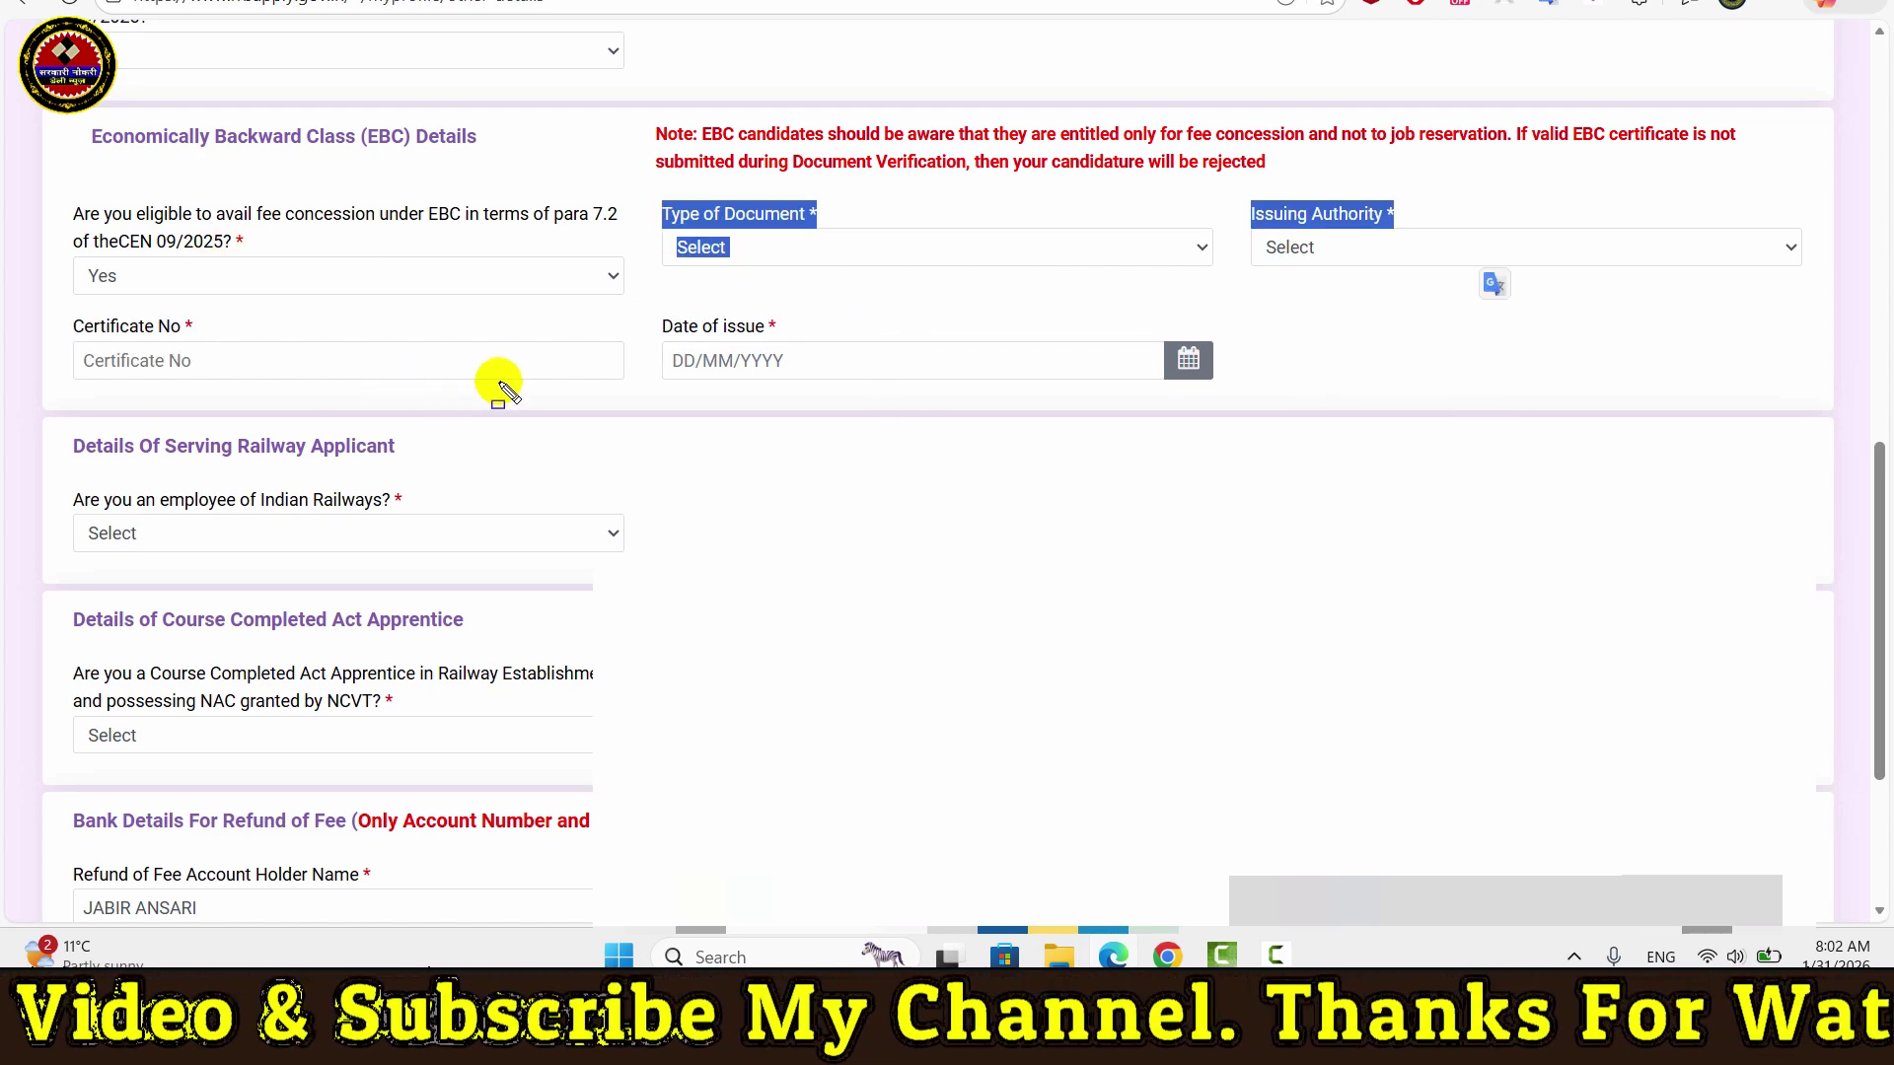
{"action": "left_click", "coordinate": [590, 184]}
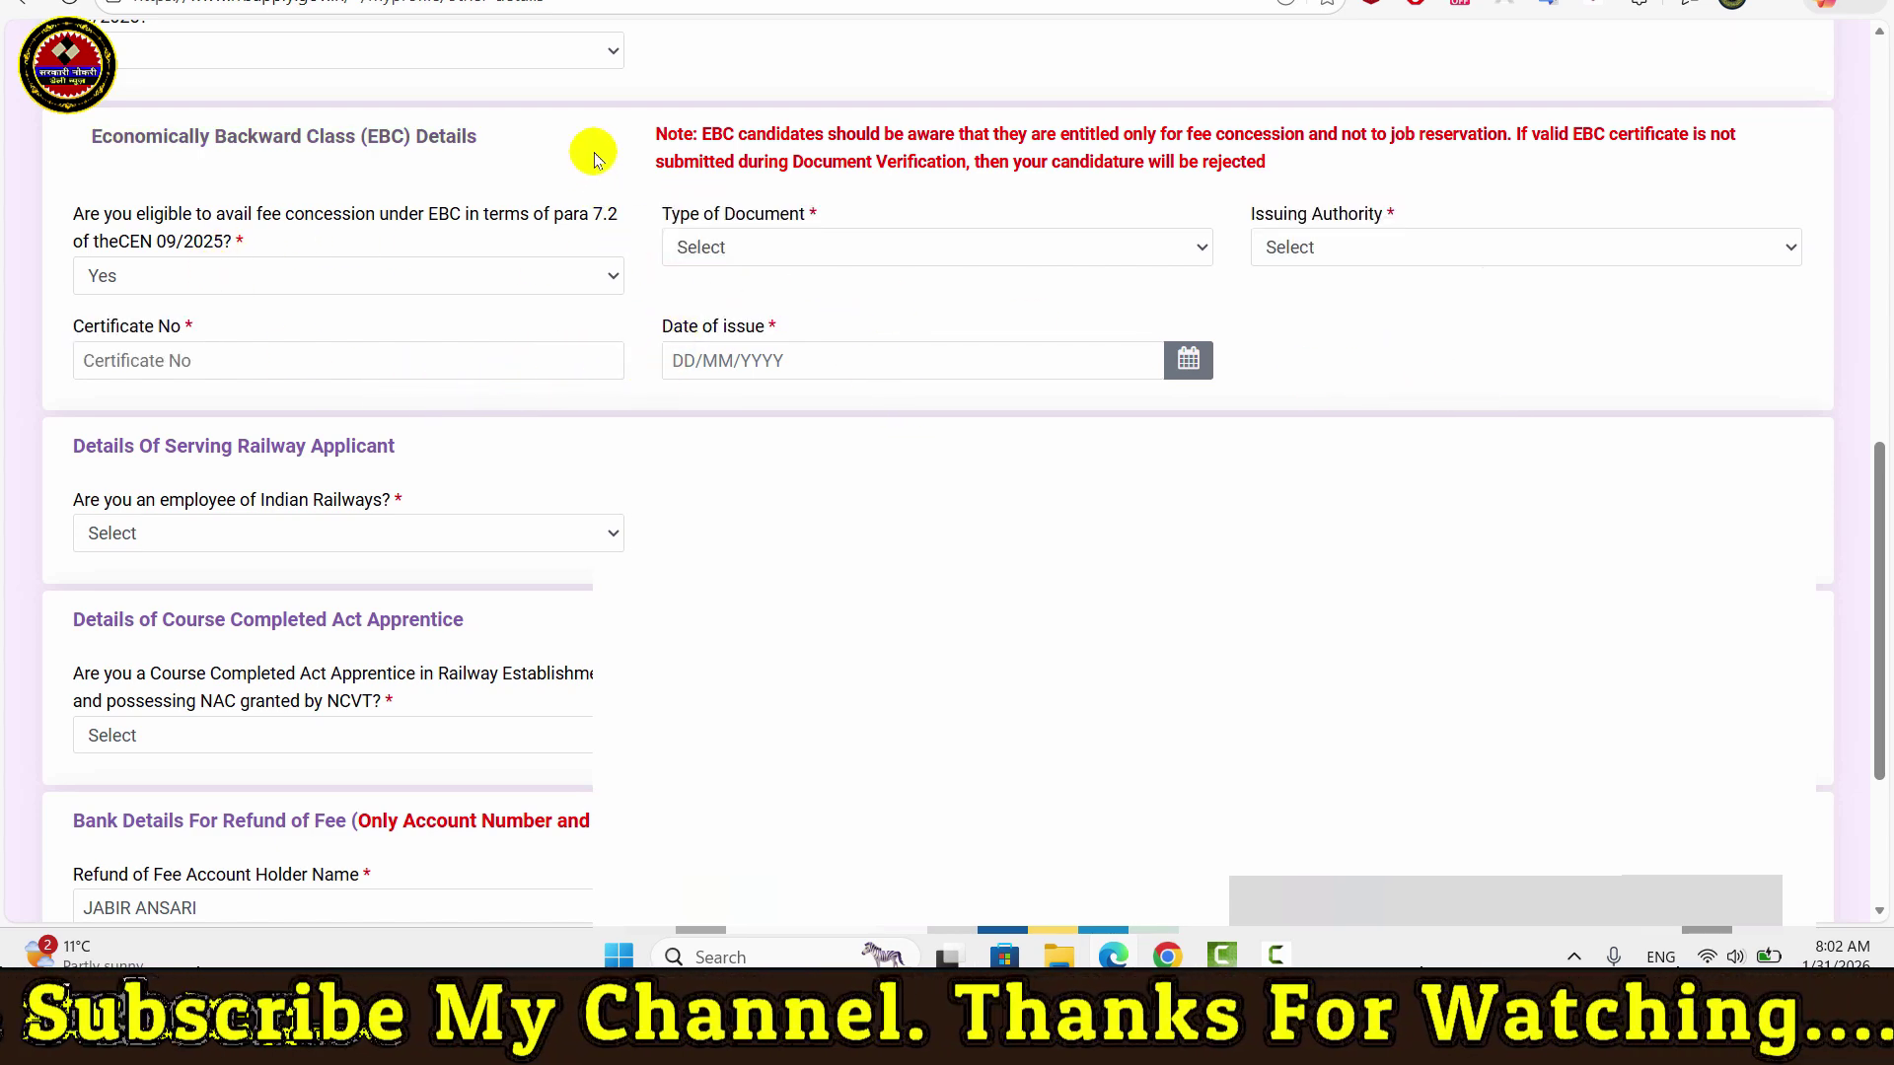
{"action": "left_click", "coordinate": [510, 279]}
{"action": "left_click", "coordinate": [334, 367]}
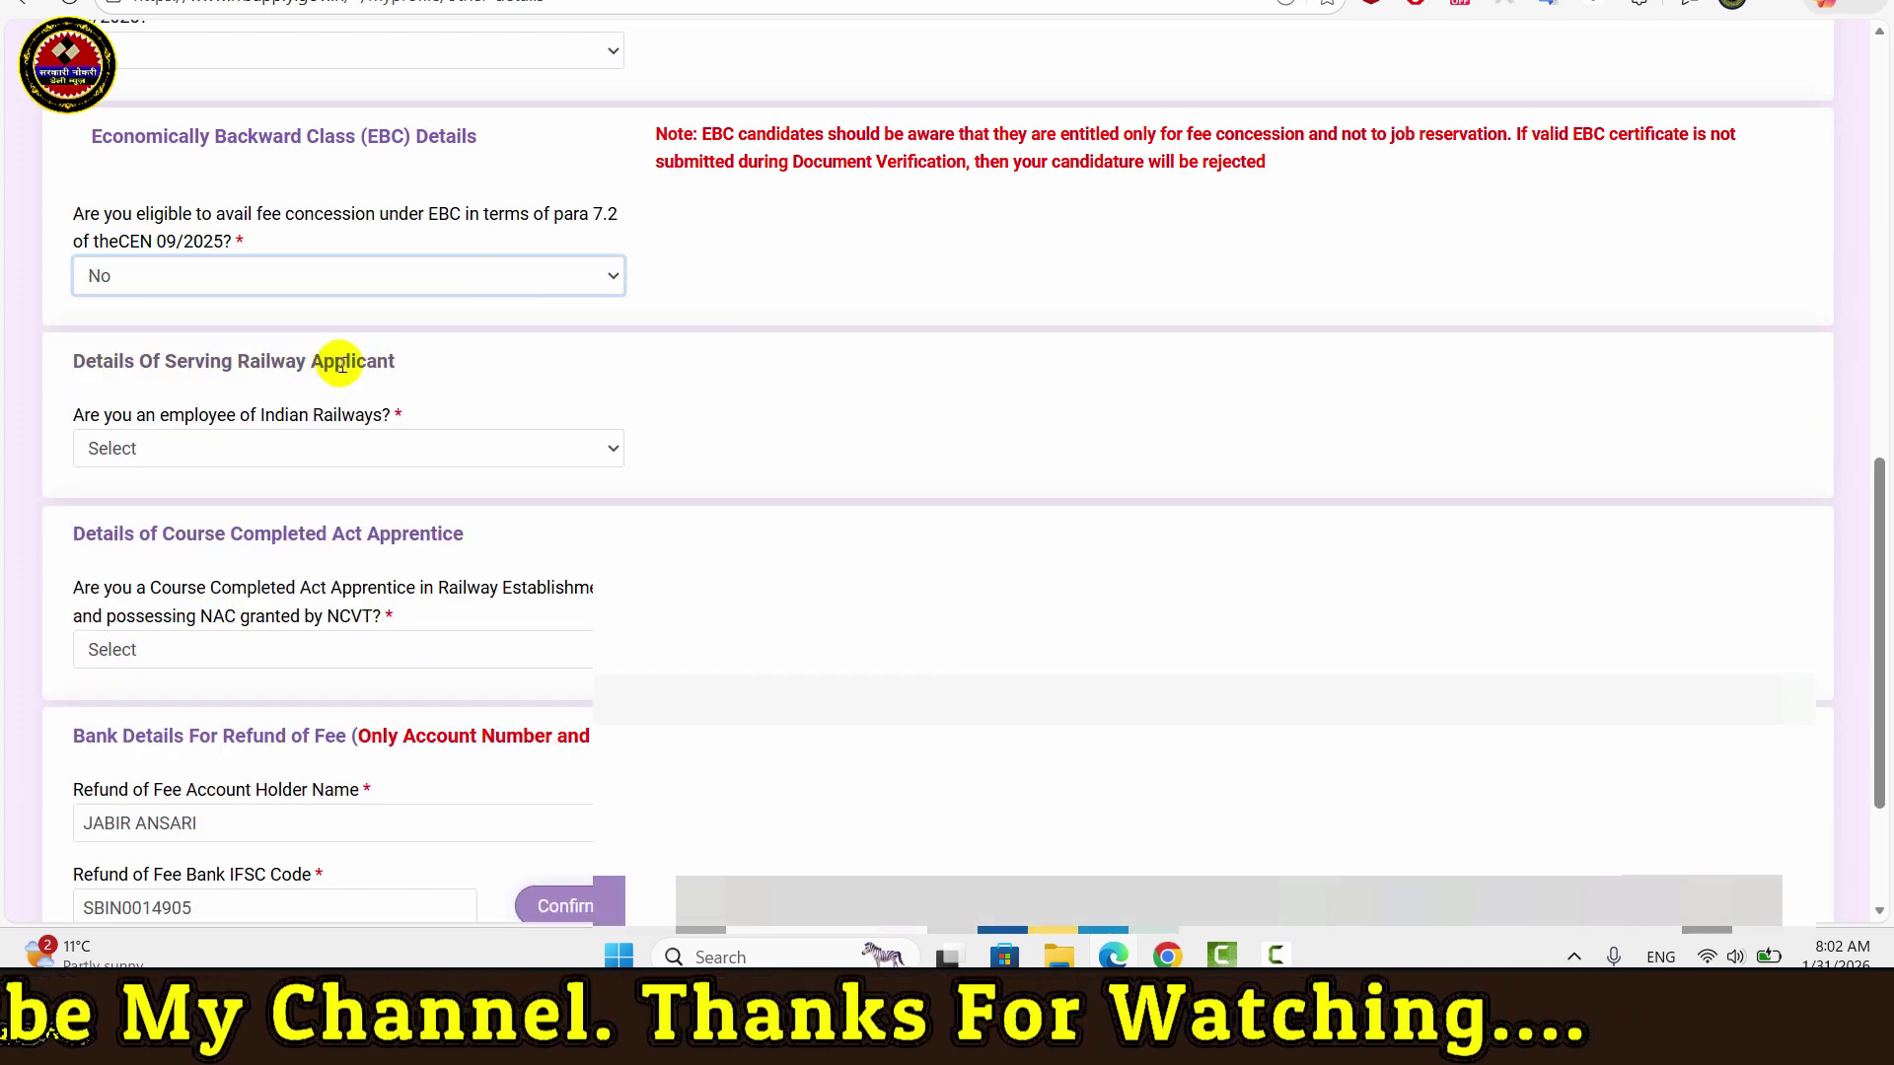
Step: Preview the serving railway applicant fields by answering Yes, and set the Indian Railways employee answer to No
{"action": "scroll", "coordinate": [672, 389], "scroll_direction": "down", "scroll_amount": 1}
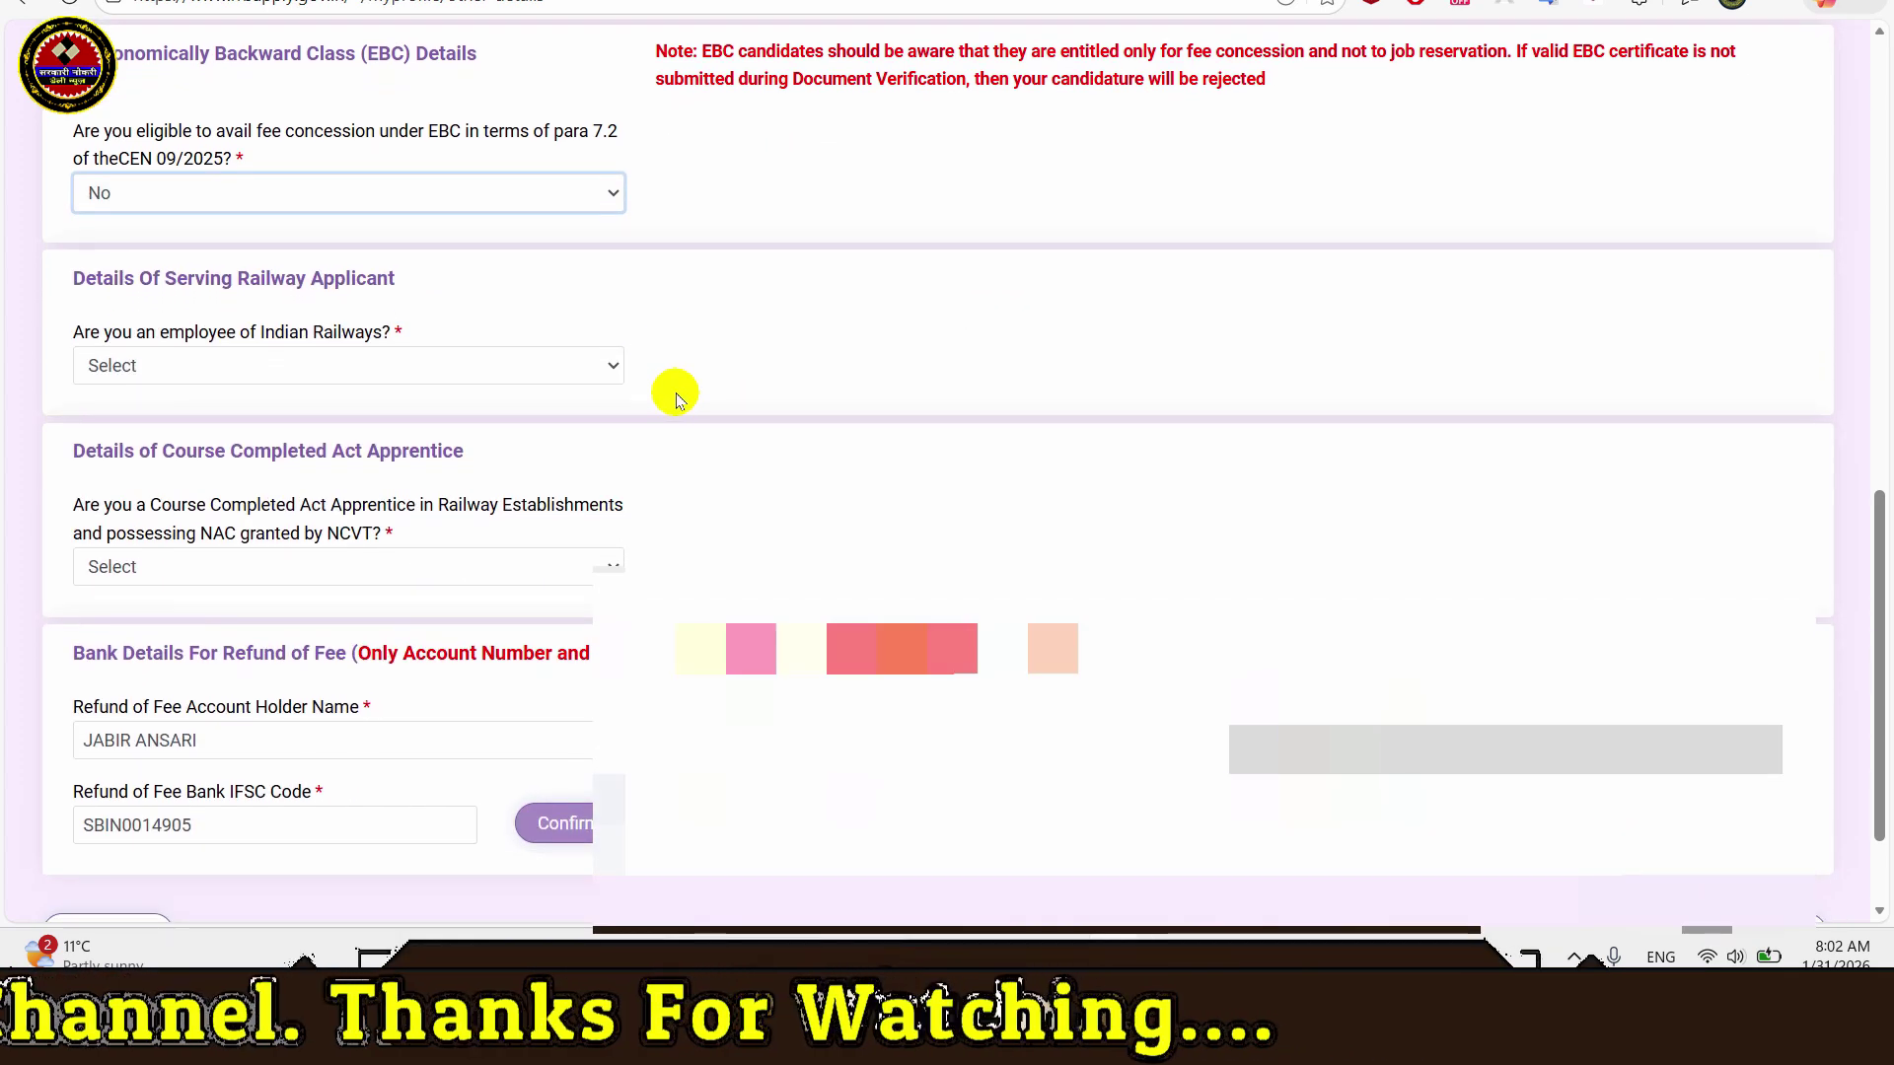
{"action": "left_click", "coordinate": [491, 367]}
{"action": "left_click", "coordinate": [274, 433]}
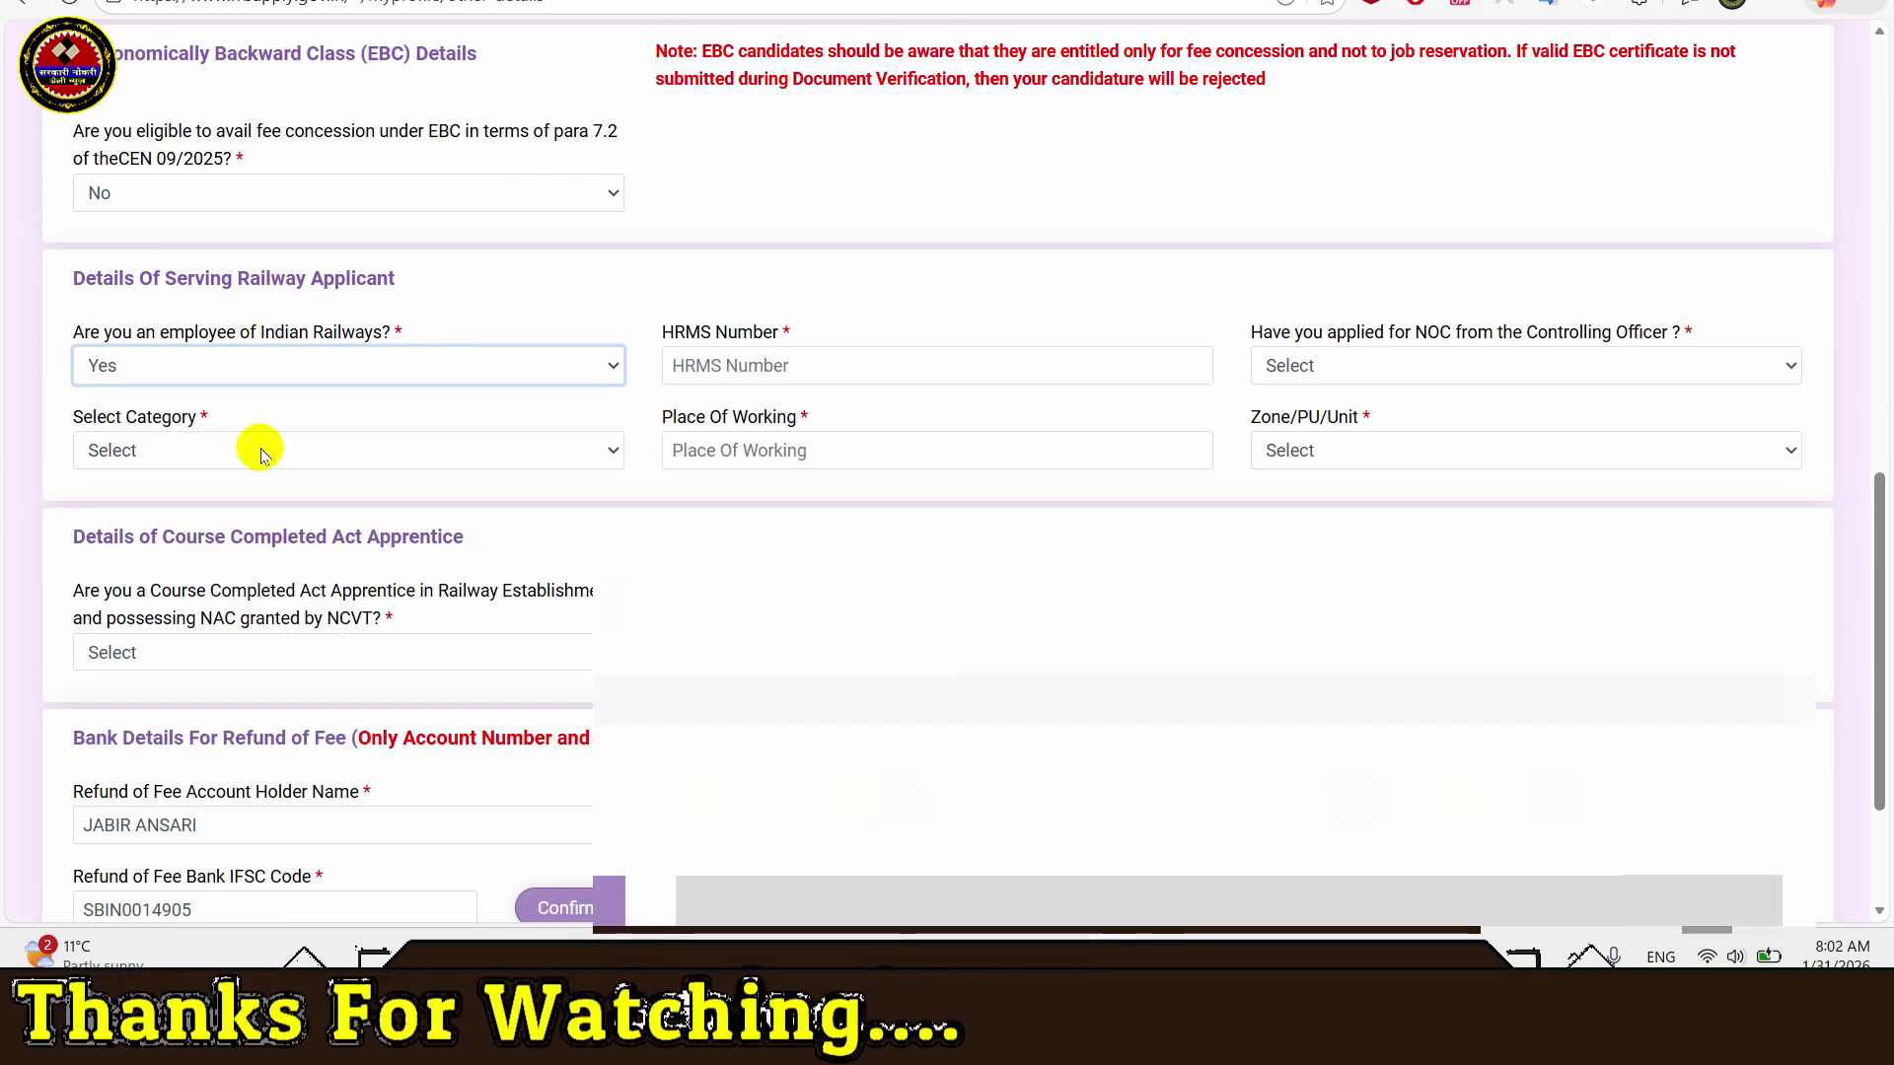
{"action": "mouse_move", "coordinate": [680, 309]}
{"action": "left_mouse_down"}
{"action": "mouse_move", "coordinate": [1611, 444]}
{"action": "mouse_move", "coordinate": [1568, 493]}
{"action": "left_mouse_up"}
{"action": "left_click", "coordinate": [281, 361]}
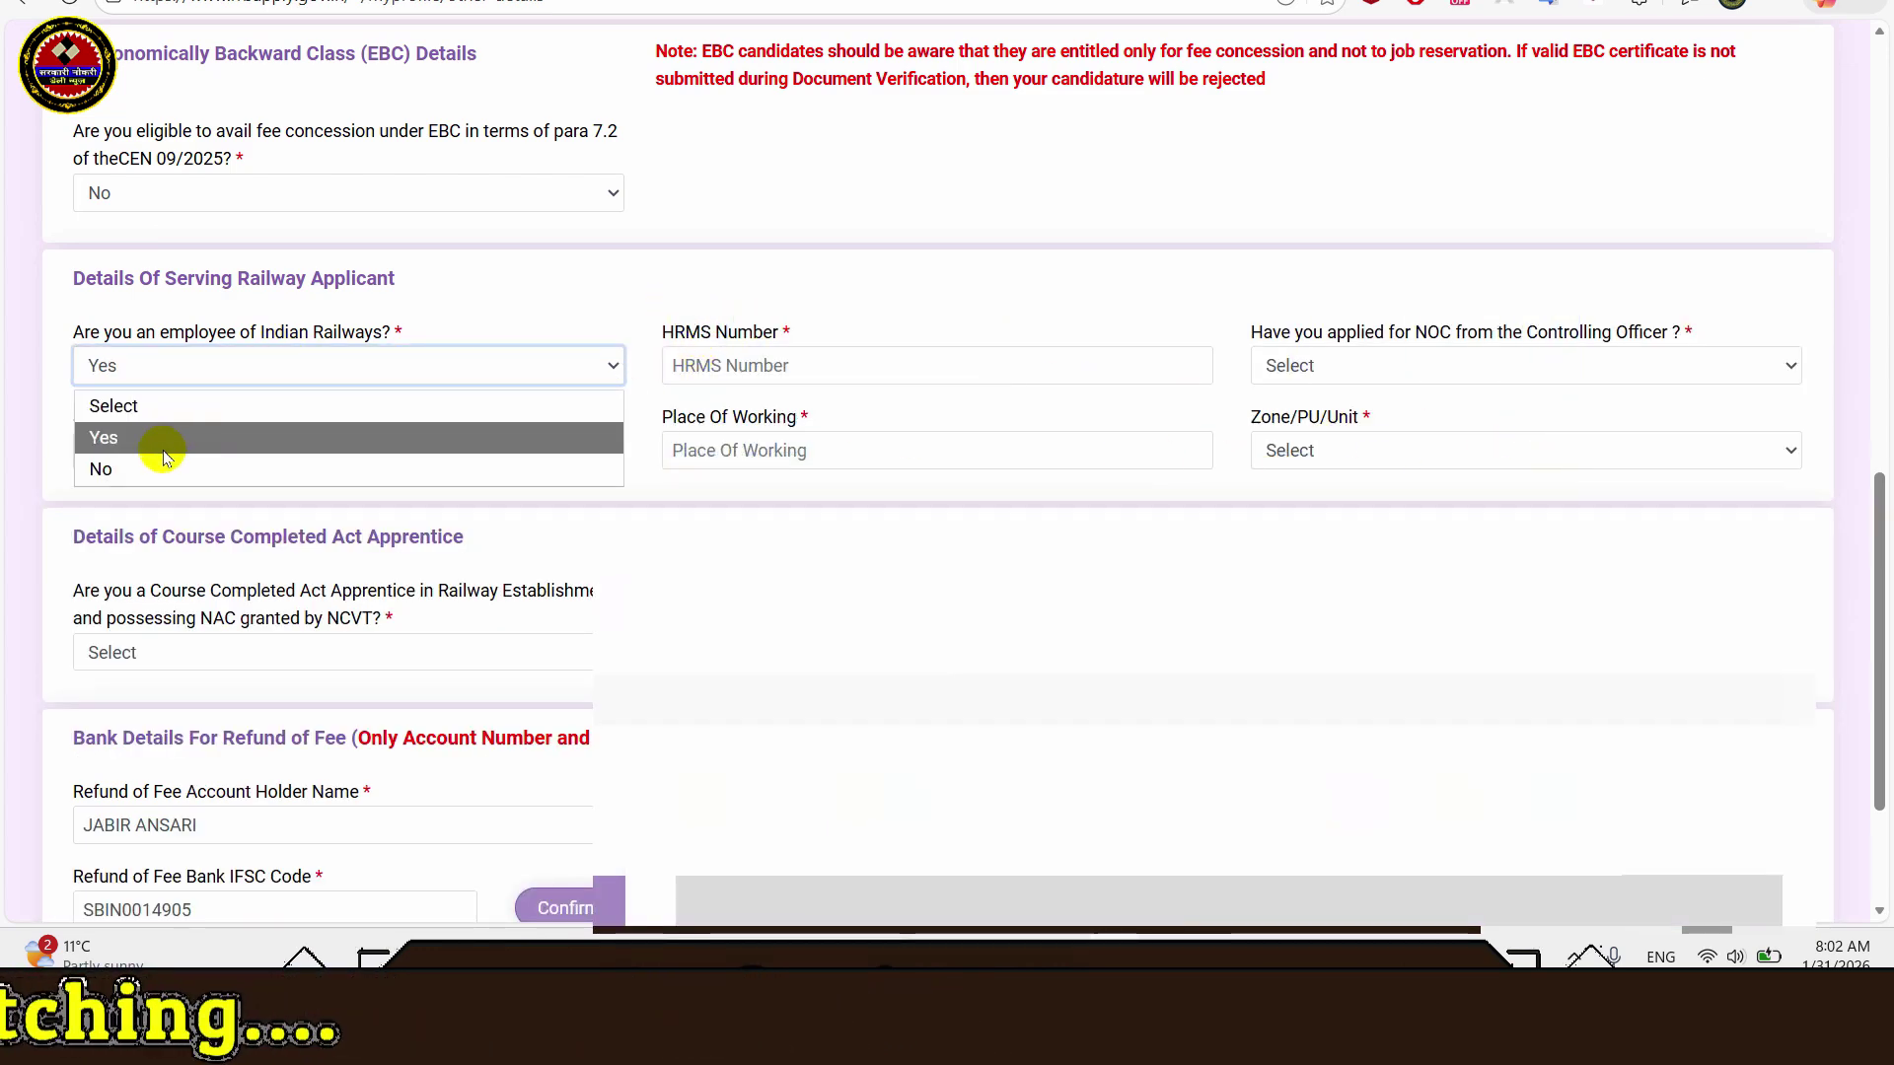
{"action": "left_click", "coordinate": [163, 465]}
Step: Set the name of the current department or organization to Not Applicable in the current employment details
{"action": "scroll", "coordinate": [533, 395], "scroll_direction": "down", "scroll_amount": 2}
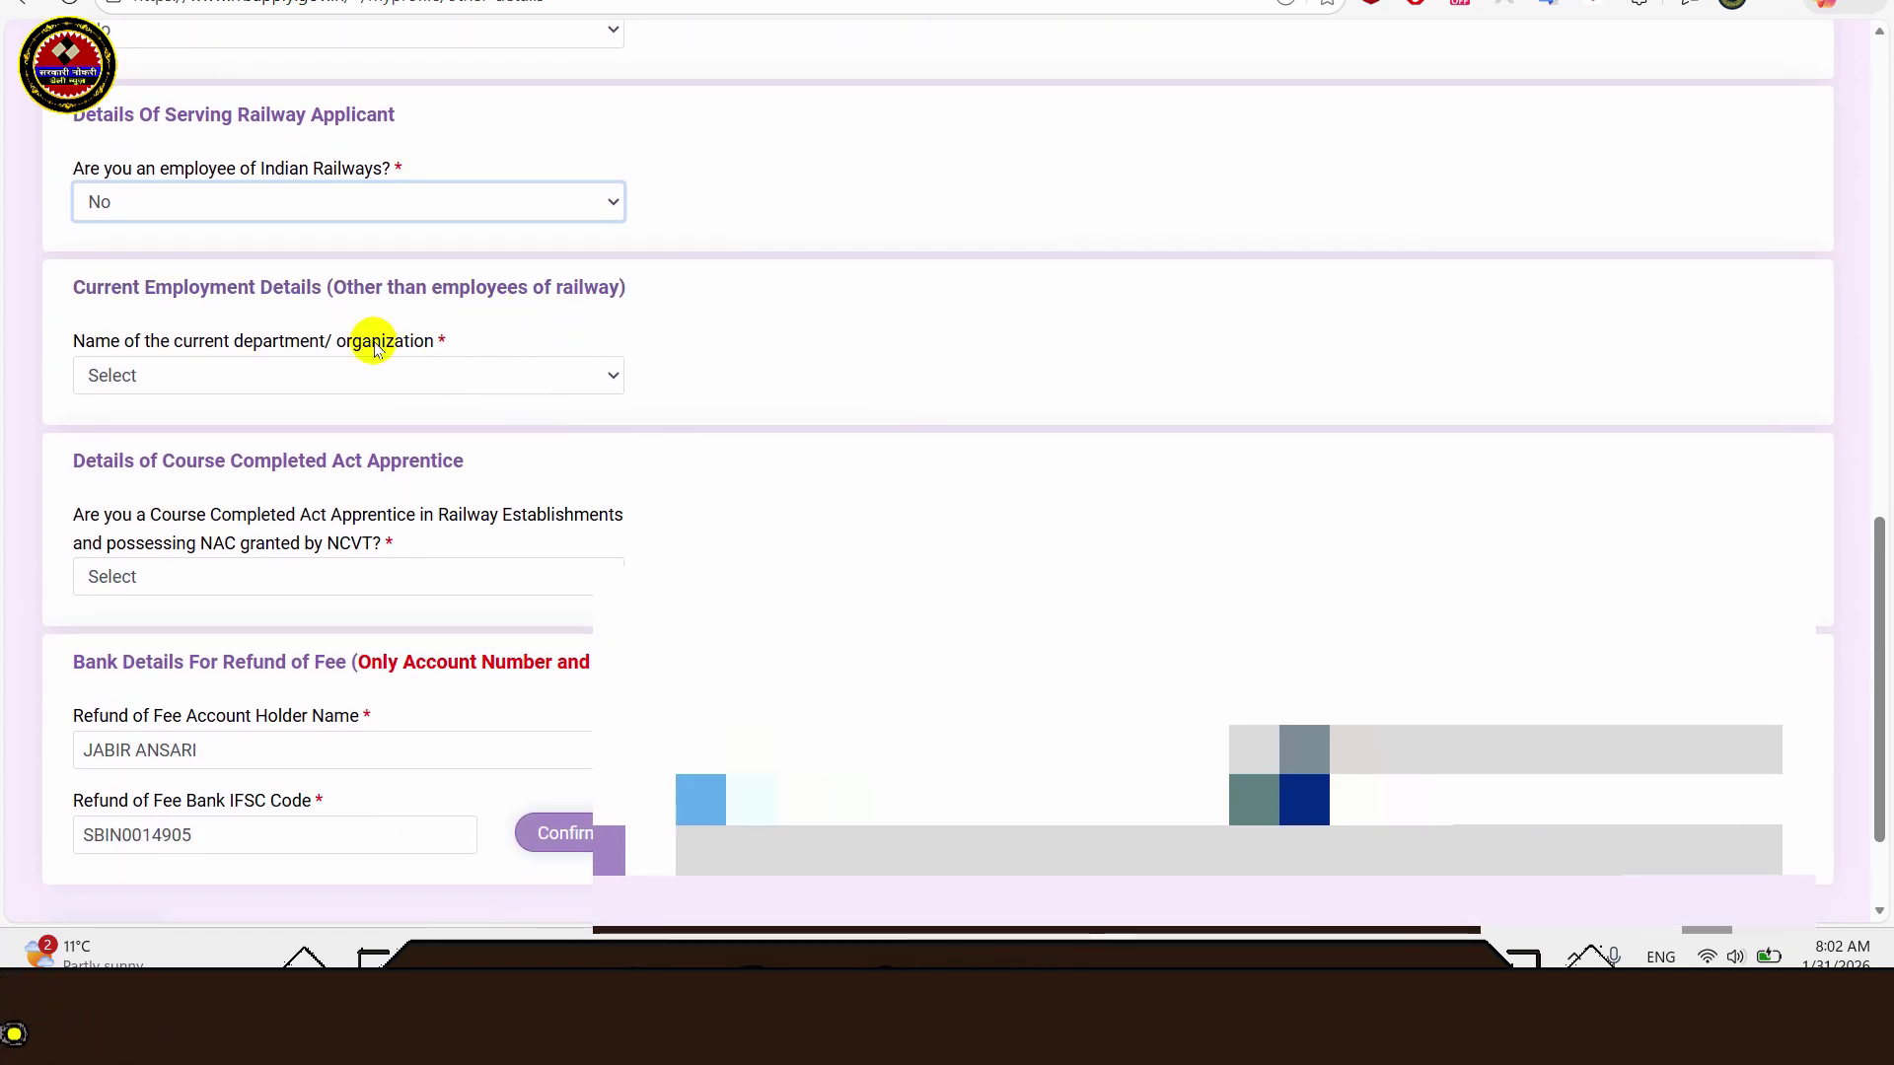
{"action": "scroll", "coordinate": [333, 358], "scroll_direction": "down", "scroll_amount": 1}
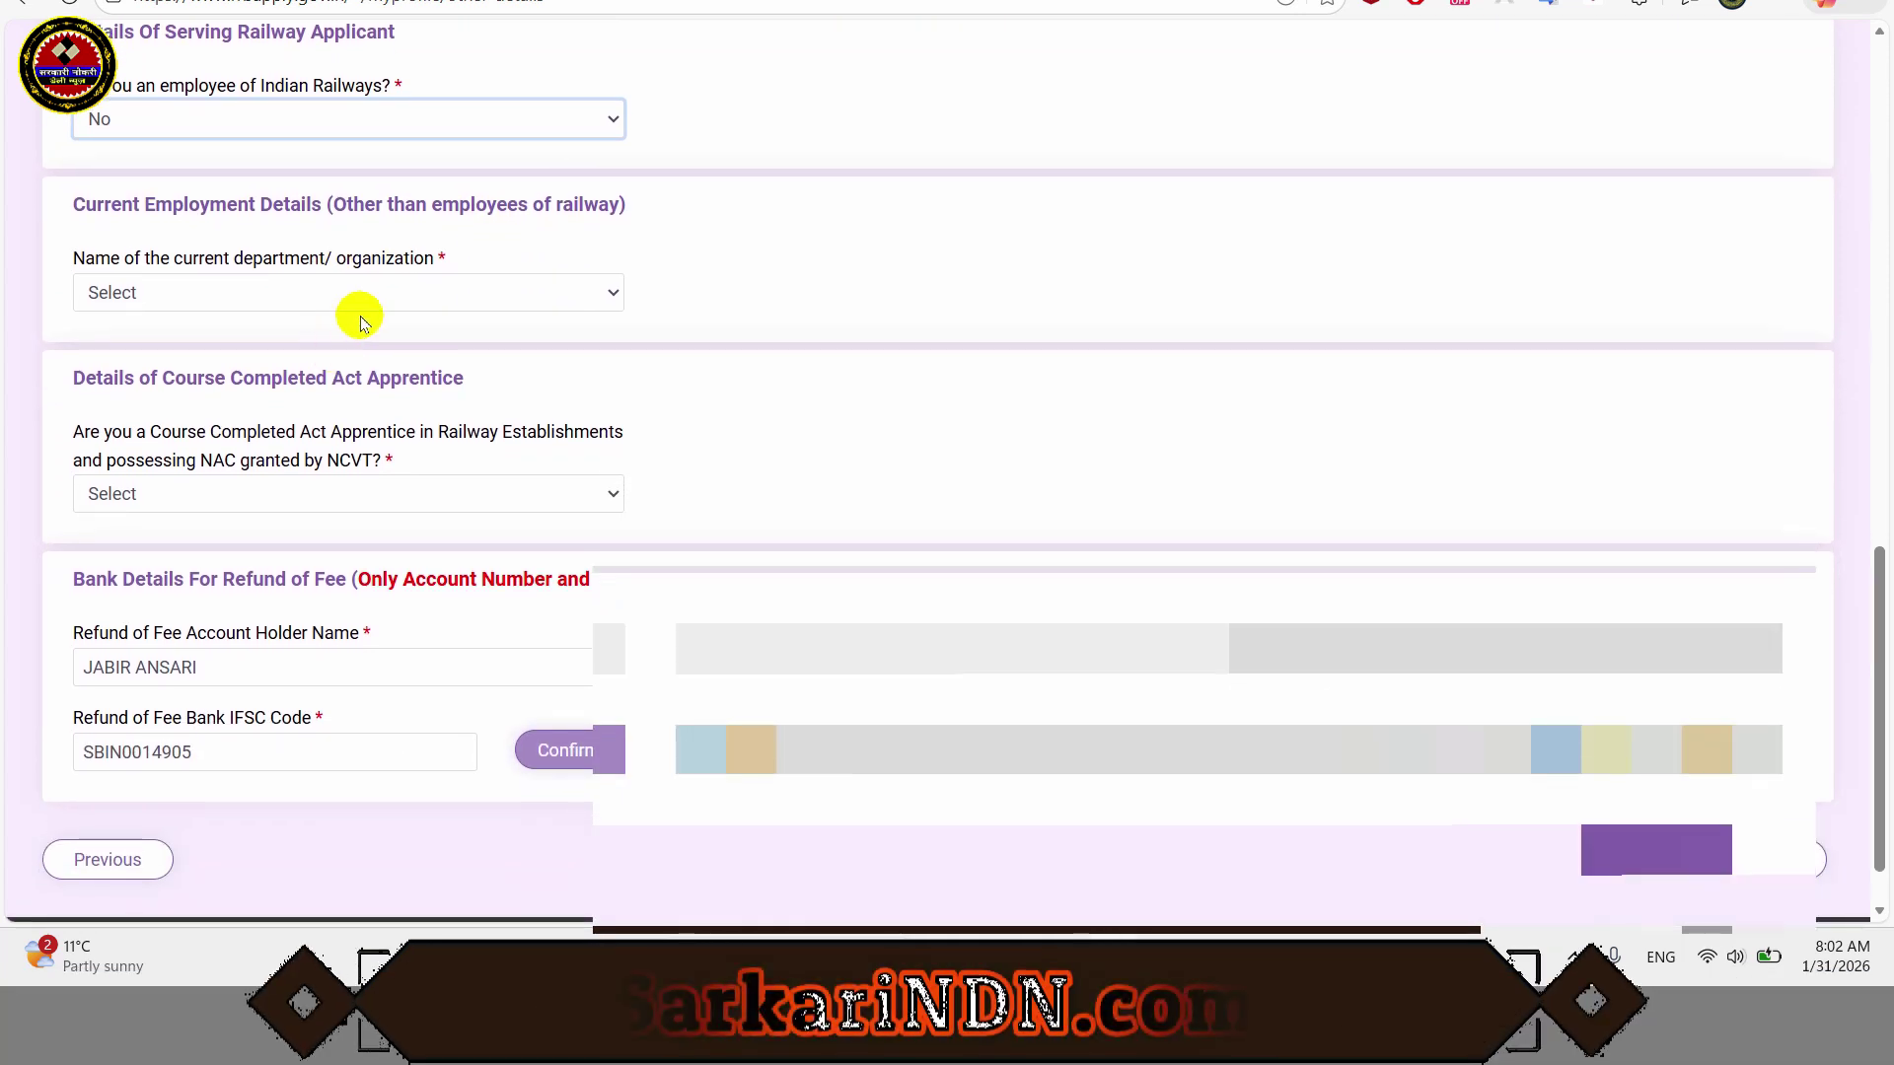
{"action": "left_click", "coordinate": [373, 295]}
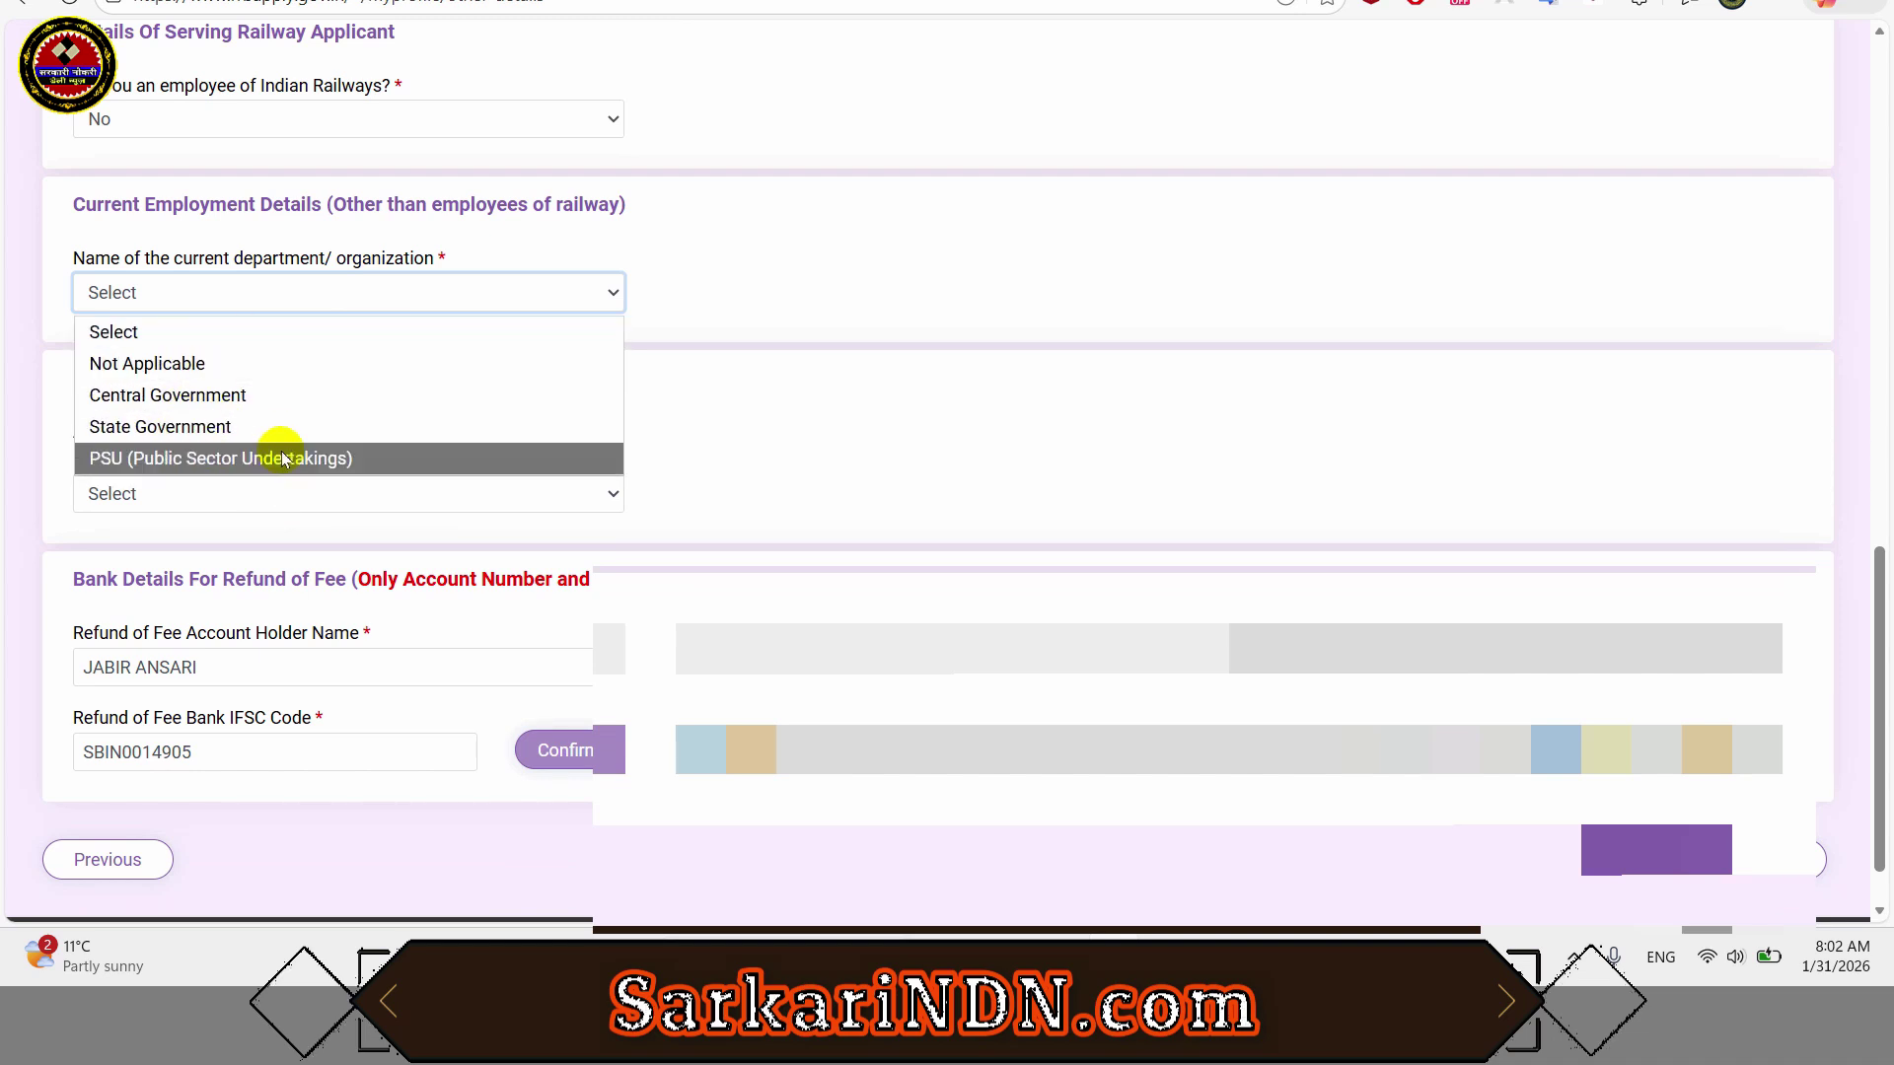
{"action": "left_click", "coordinate": [187, 363]}
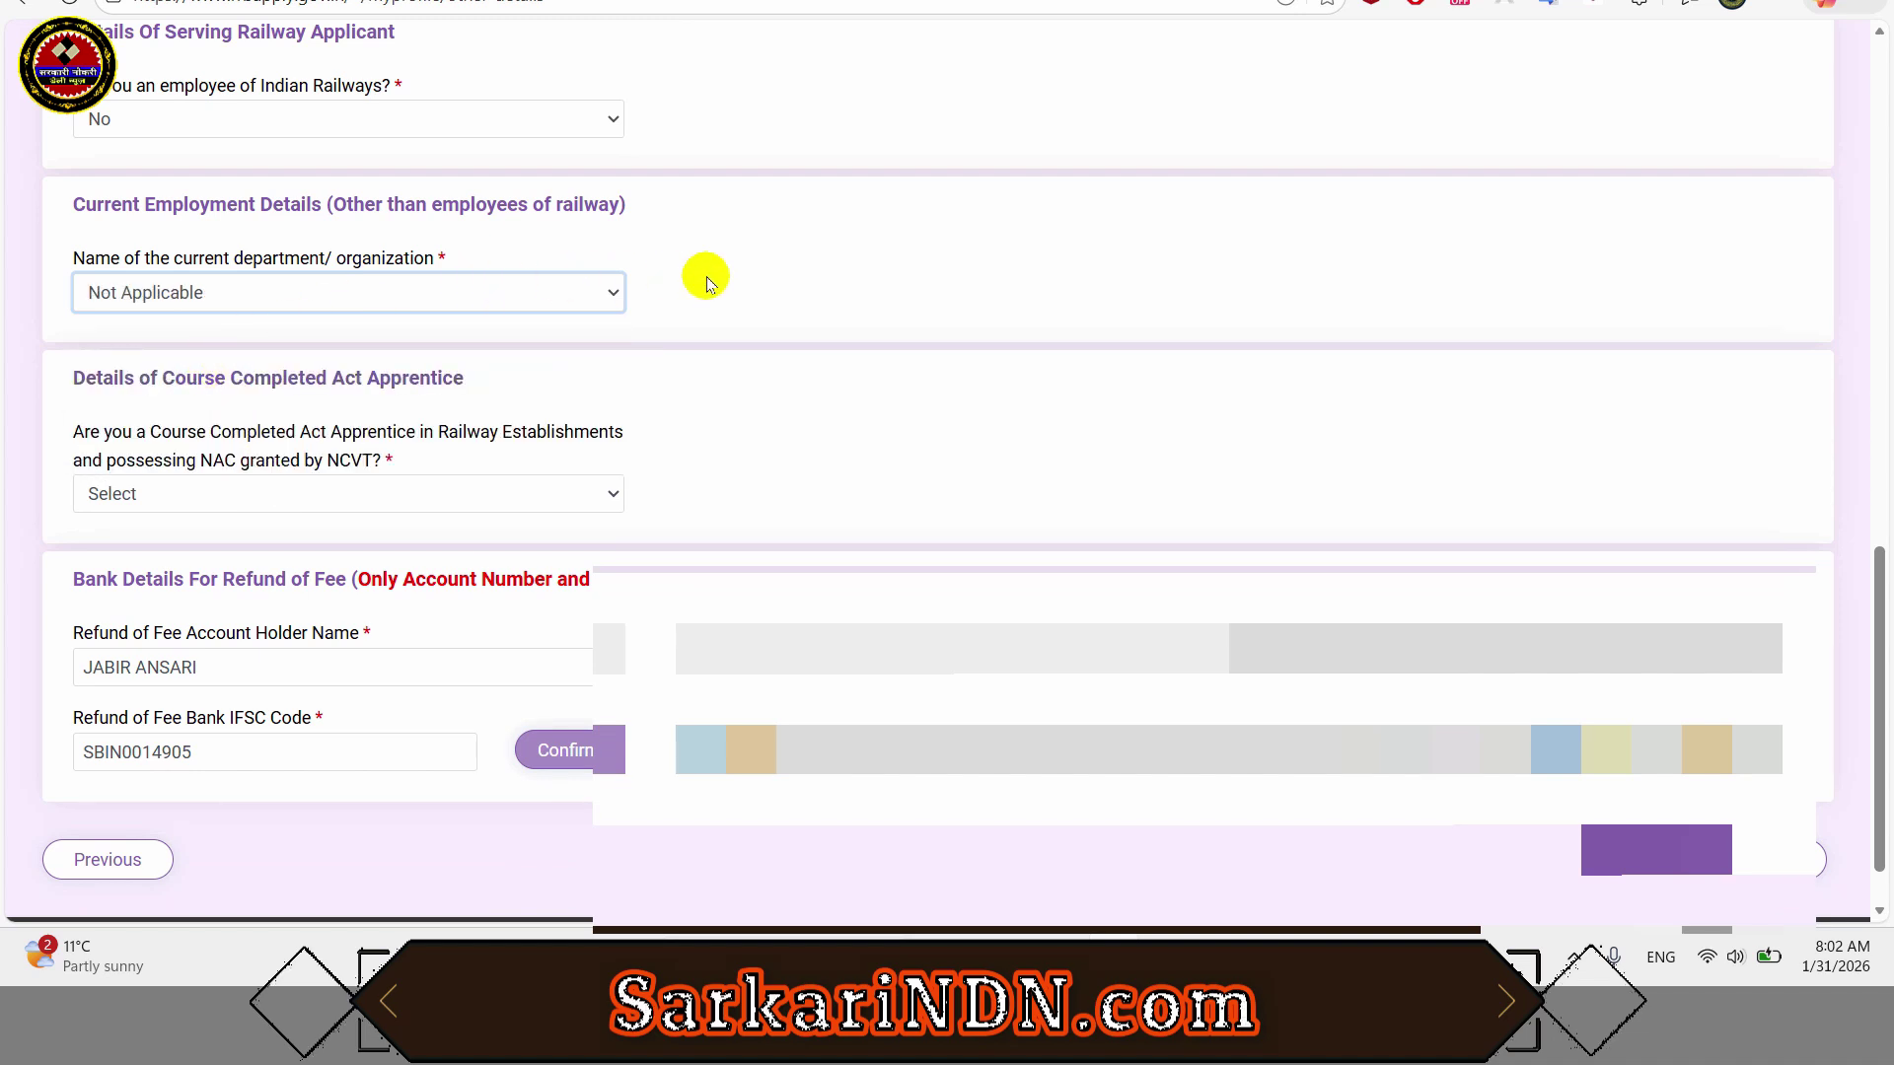
Step: Preview the apprentice training fields by answering Yes, and set the Course Completed Act Apprentice answer to No
{"action": "scroll", "coordinate": [706, 284], "scroll_direction": "down", "scroll_amount": 1}
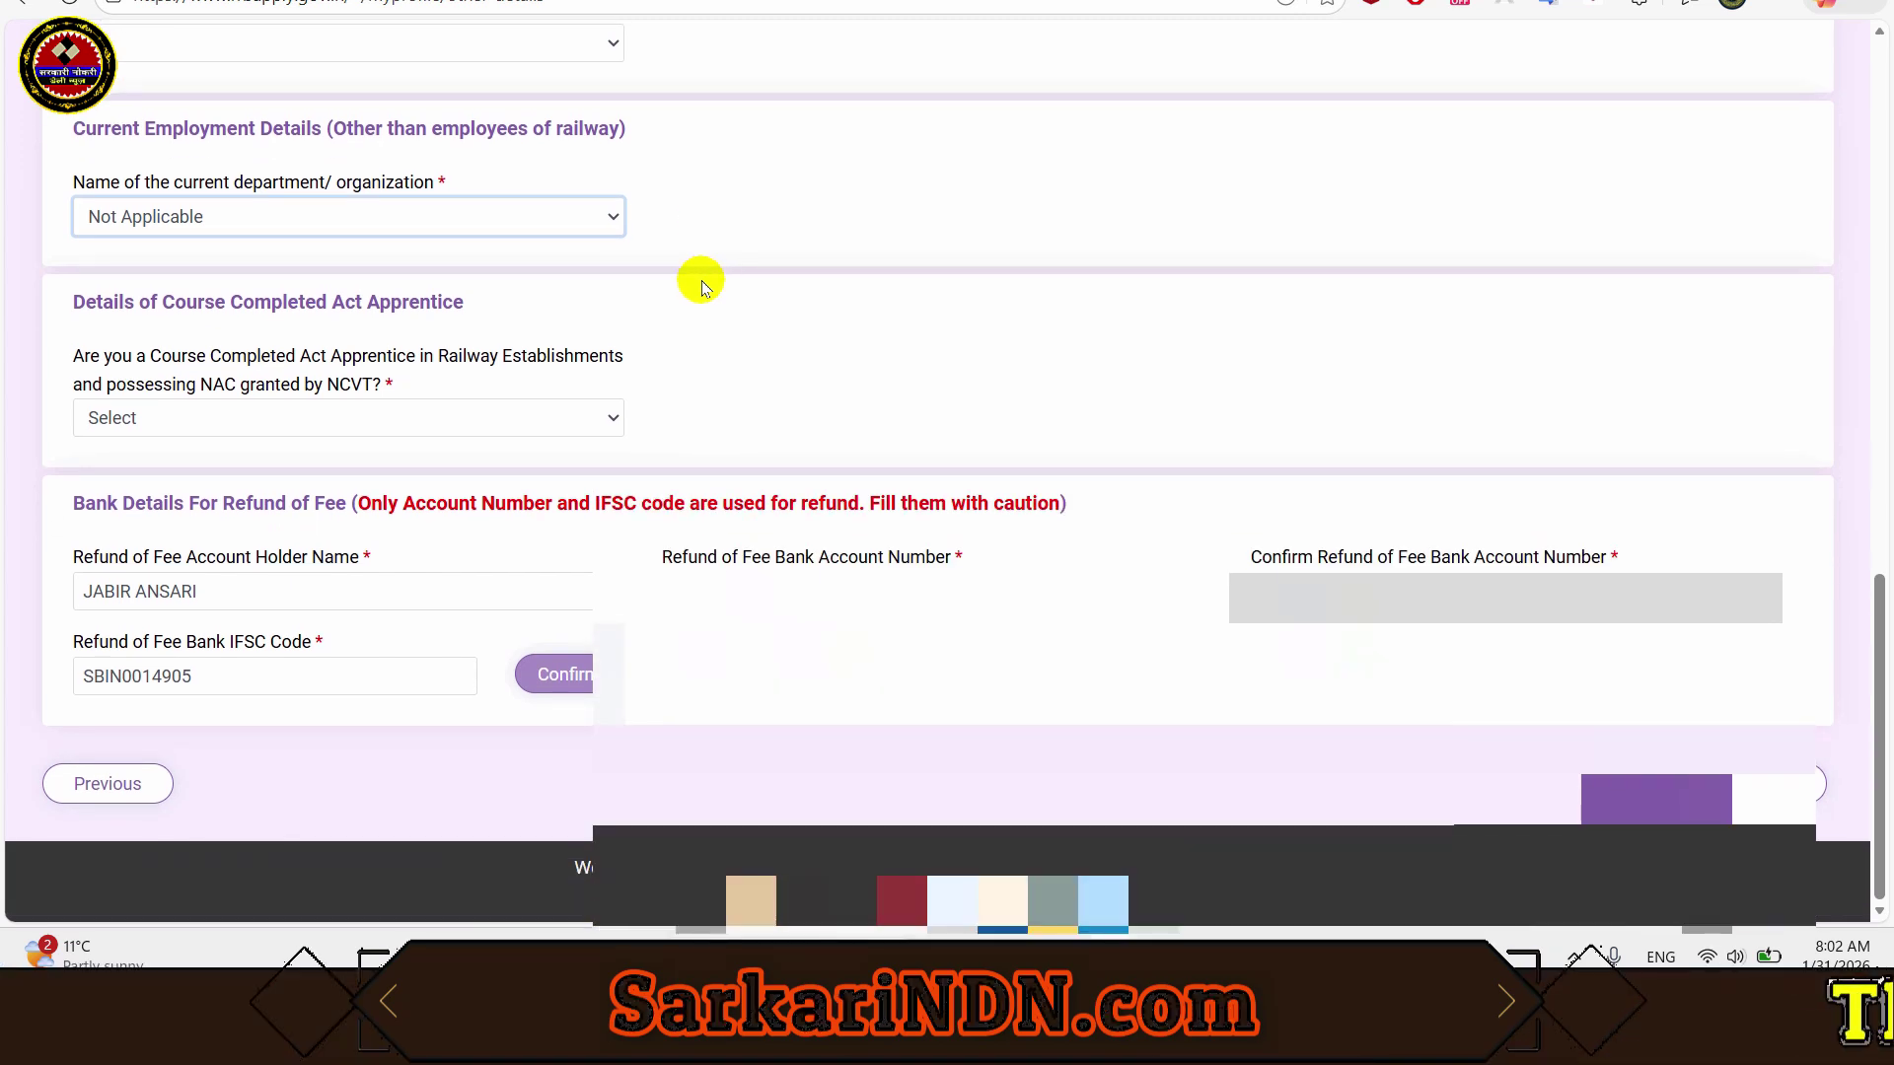
{"action": "left_click", "coordinate": [484, 420]}
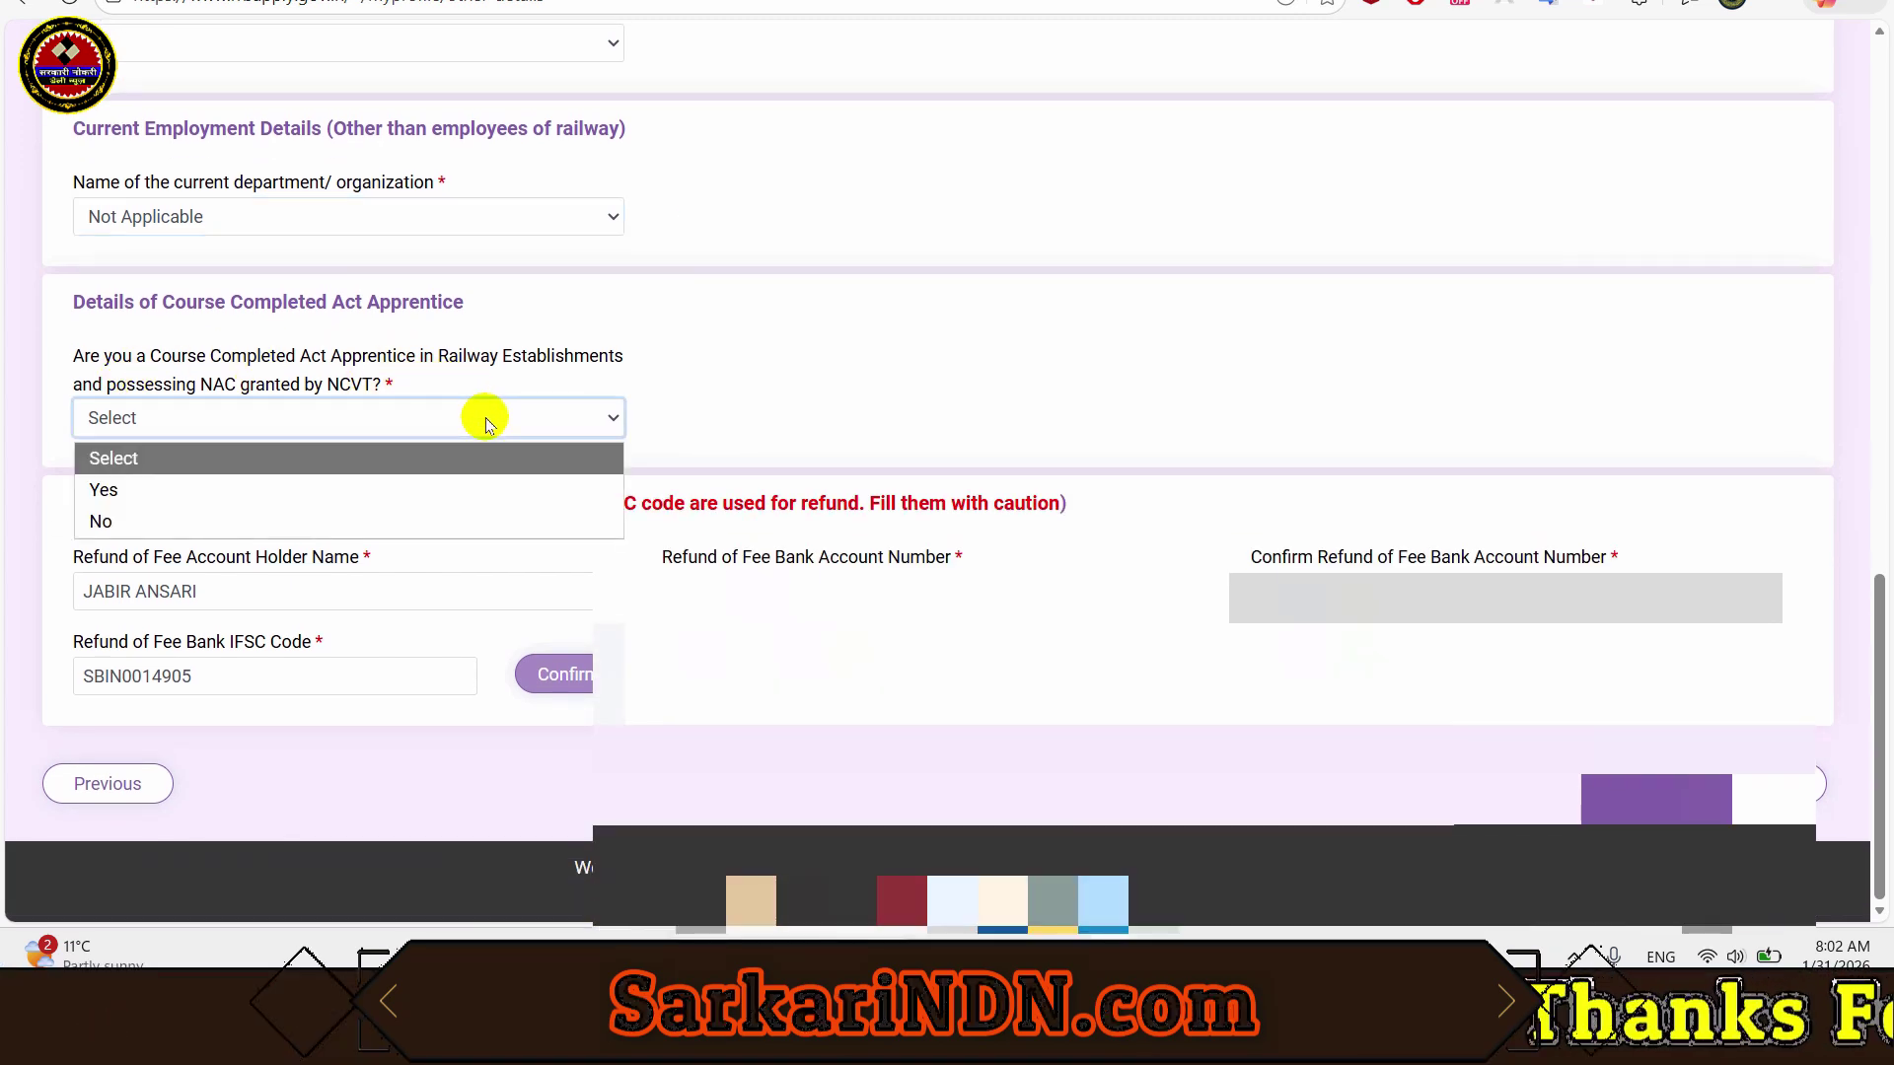
{"action": "left_click", "coordinate": [233, 488]}
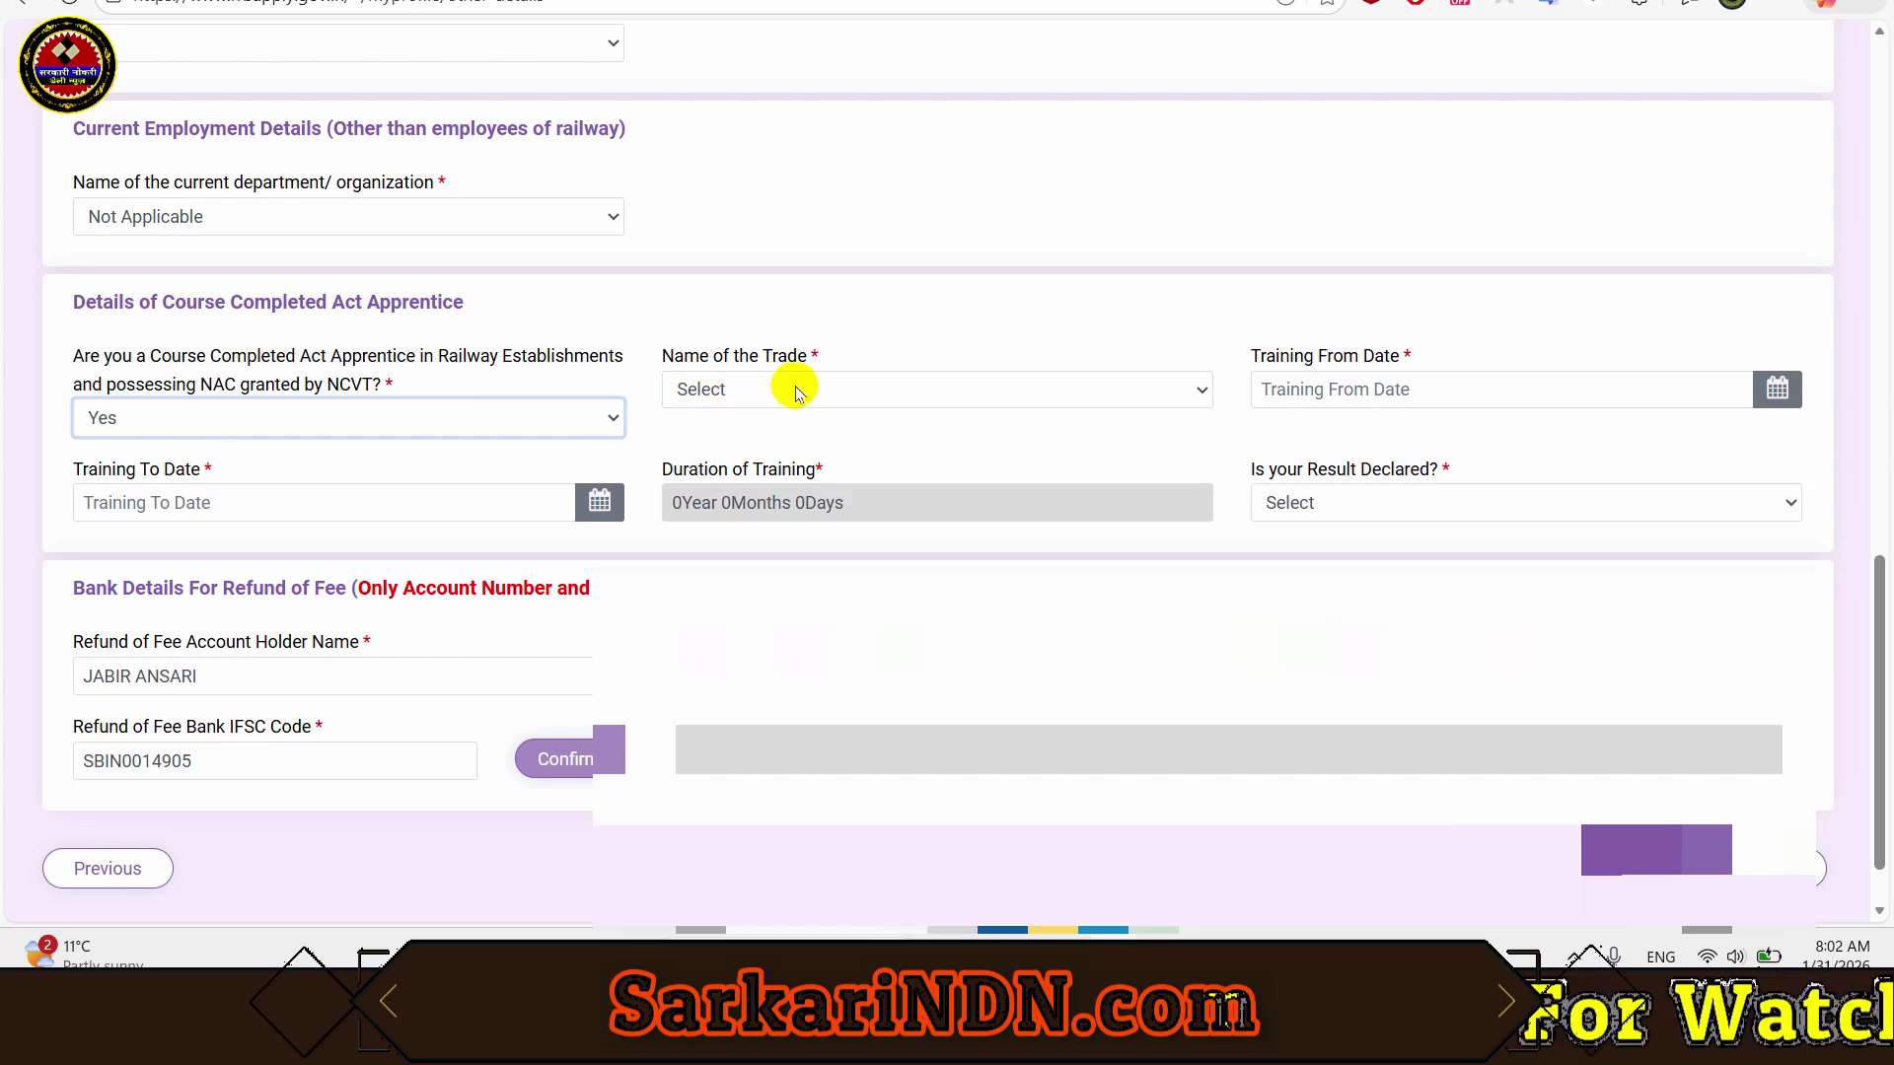
{"action": "mouse_move", "coordinate": [675, 314]}
{"action": "left_mouse_down"}
{"action": "mouse_move", "coordinate": [873, 422]}
{"action": "mouse_move", "coordinate": [1741, 531]}
{"action": "left_mouse_up"}
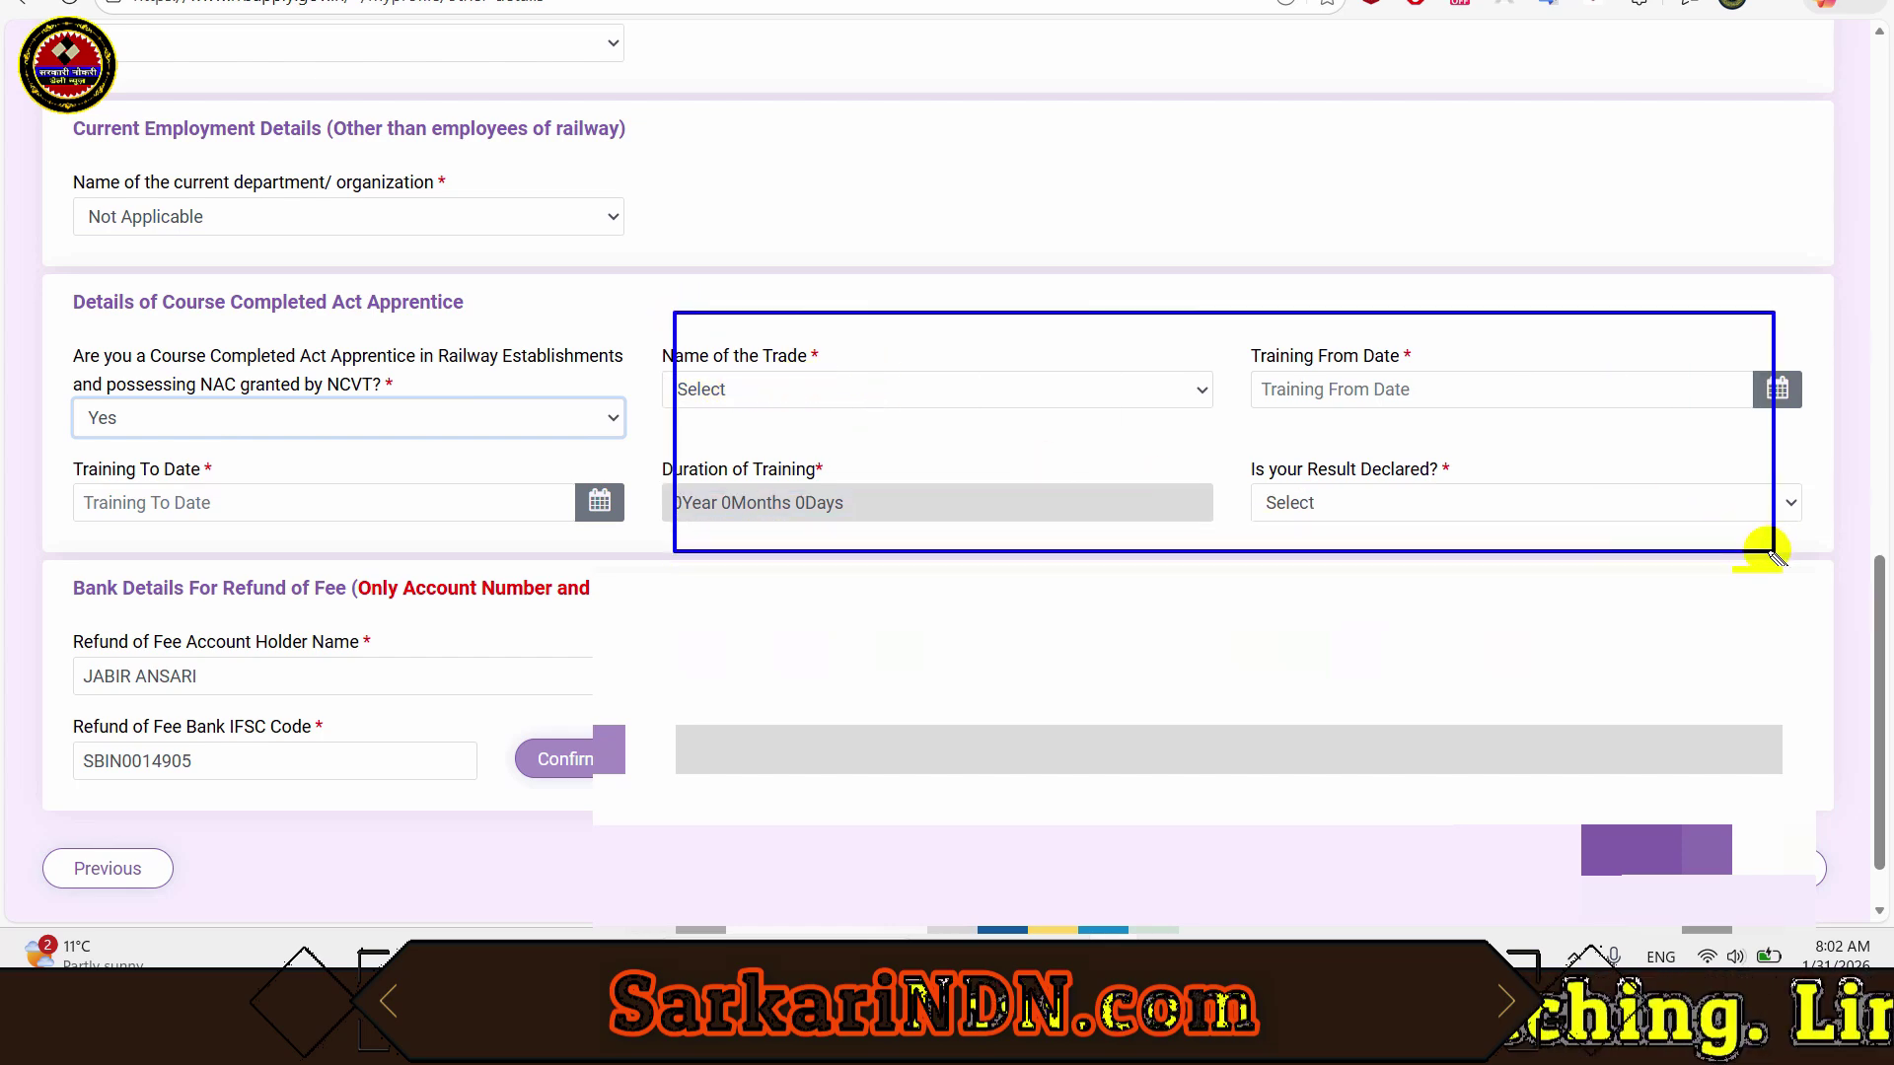
{"action": "left_click", "coordinate": [430, 422]}
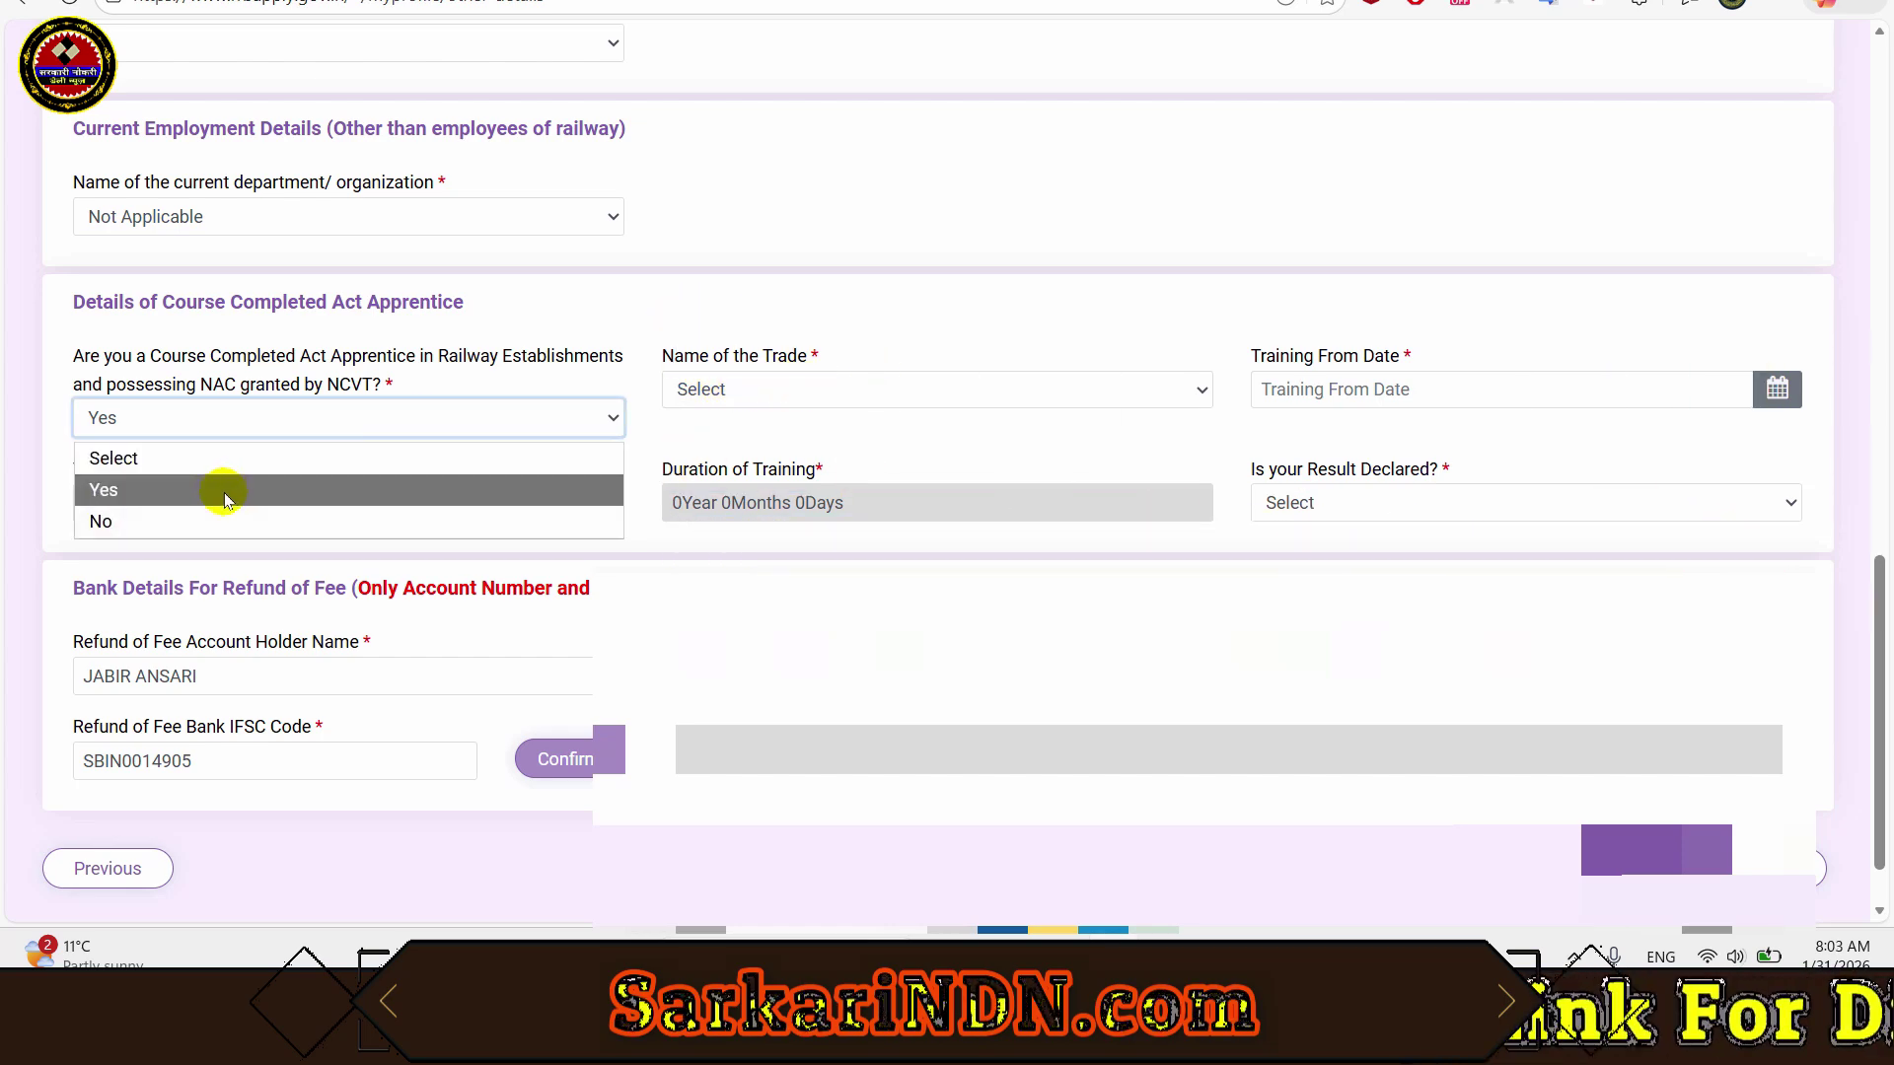
{"action": "left_click", "coordinate": [157, 521]}
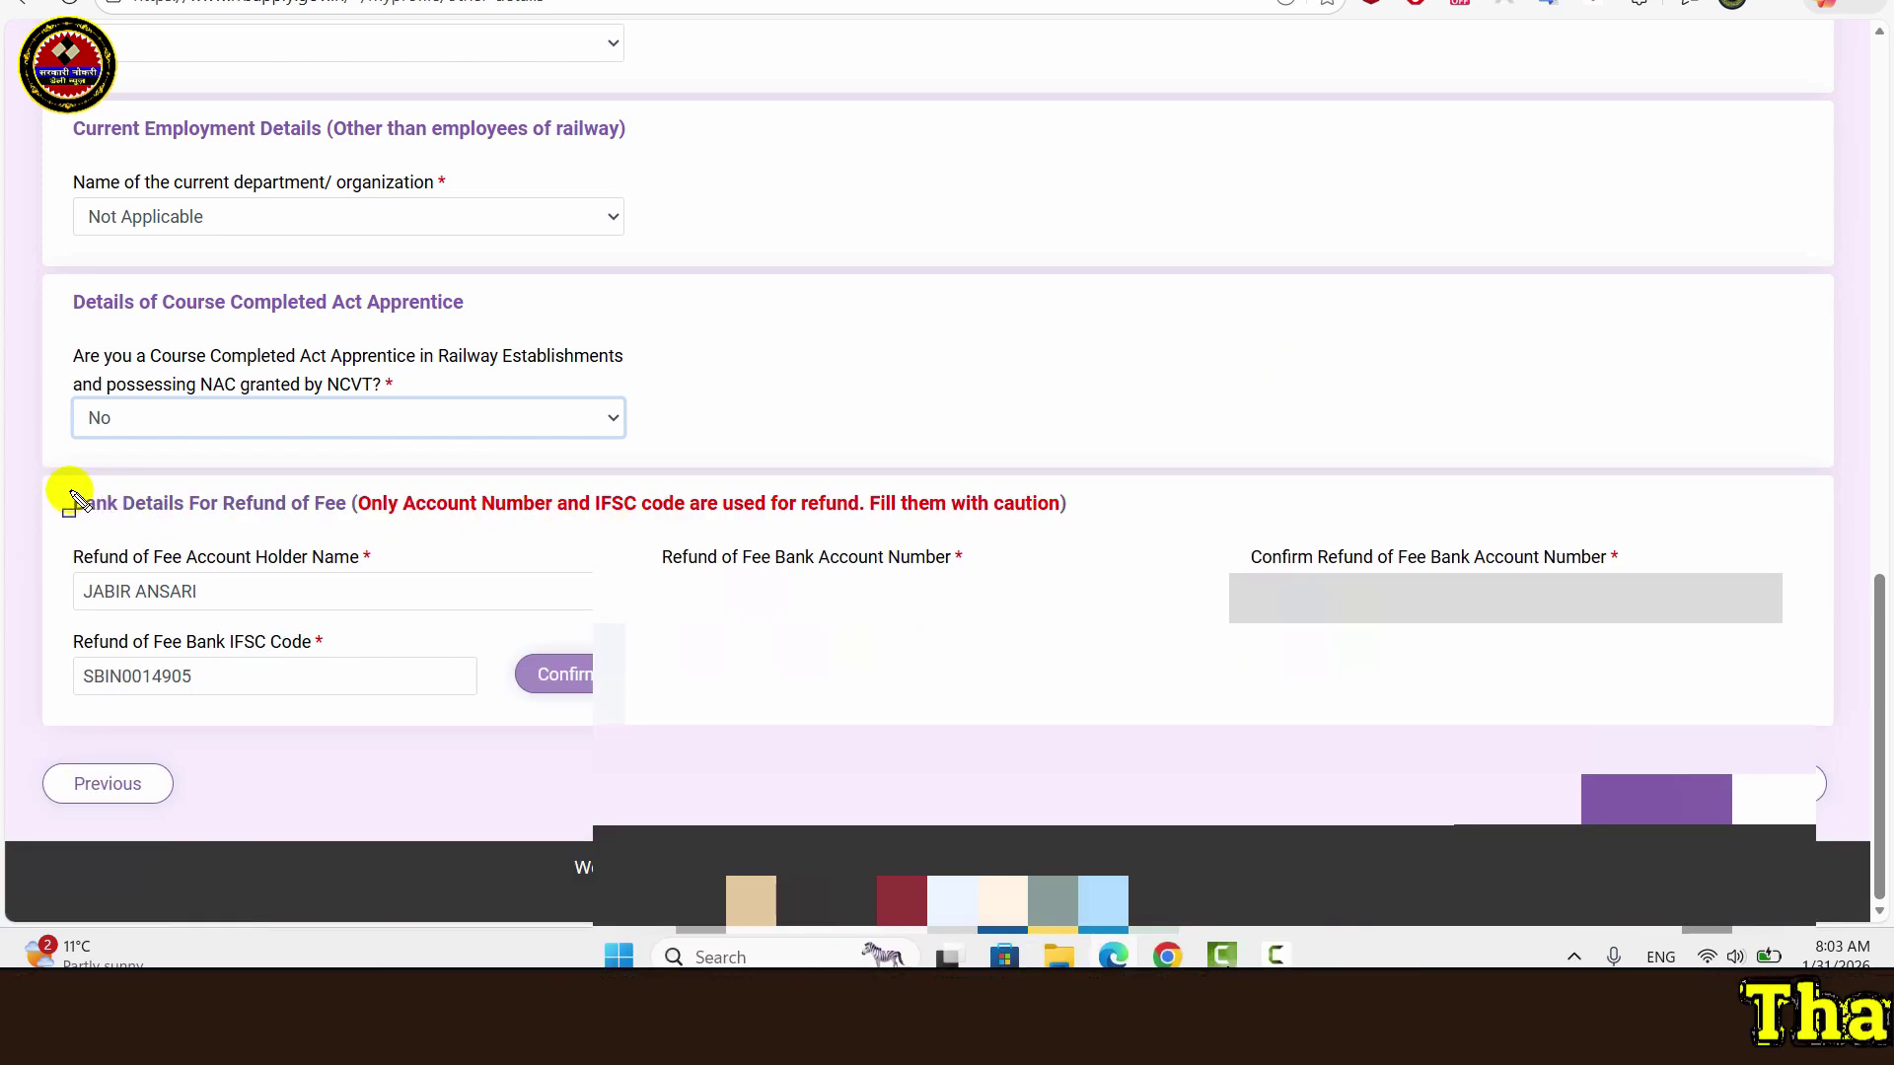
Step: Review the account holder, account number and IFSC fields in the fee refund bank details, and save the Other Details form
{"action": "mouse_move", "coordinate": [69, 492]}
{"action": "left_mouse_down"}
{"action": "mouse_move", "coordinate": [1365, 695]}
{"action": "mouse_move", "coordinate": [1820, 734]}
{"action": "left_mouse_up"}
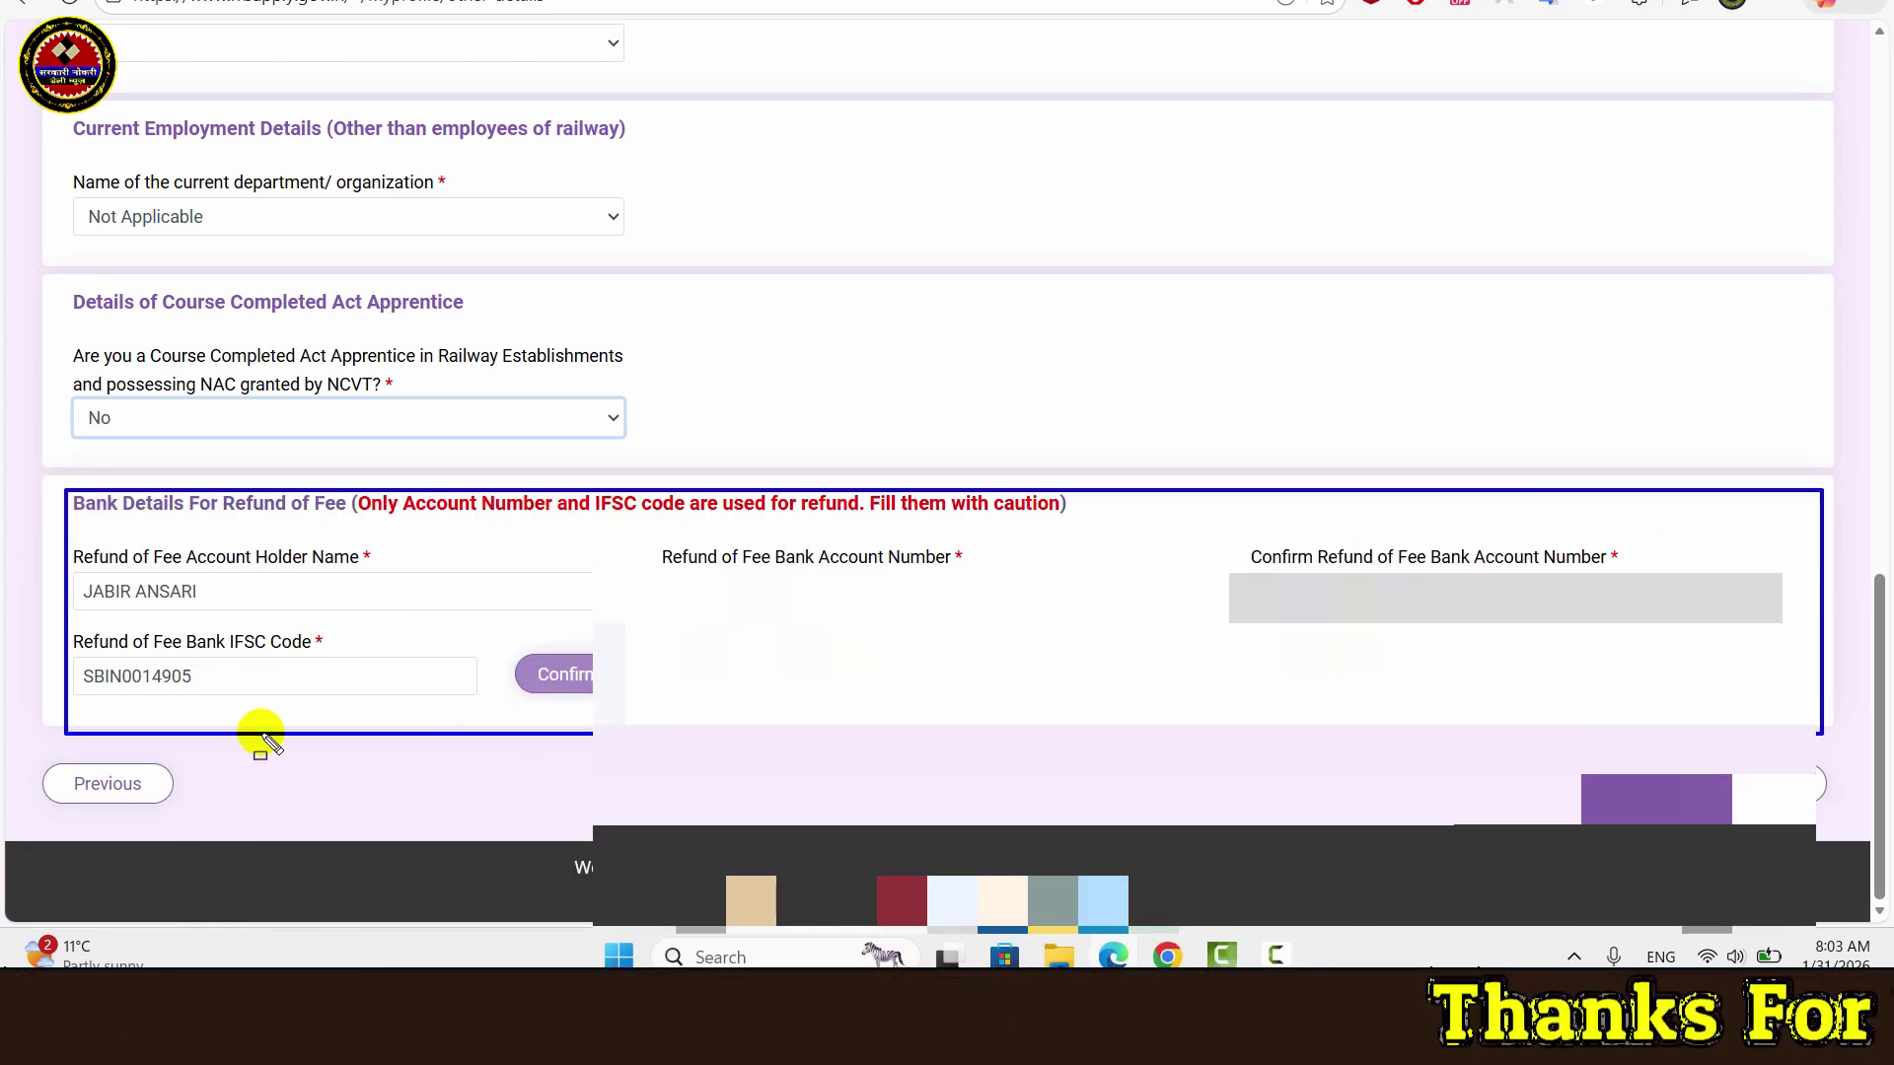
{"action": "left_click_drag", "start_coordinate": [75, 577], "coordinate": [246, 611]}
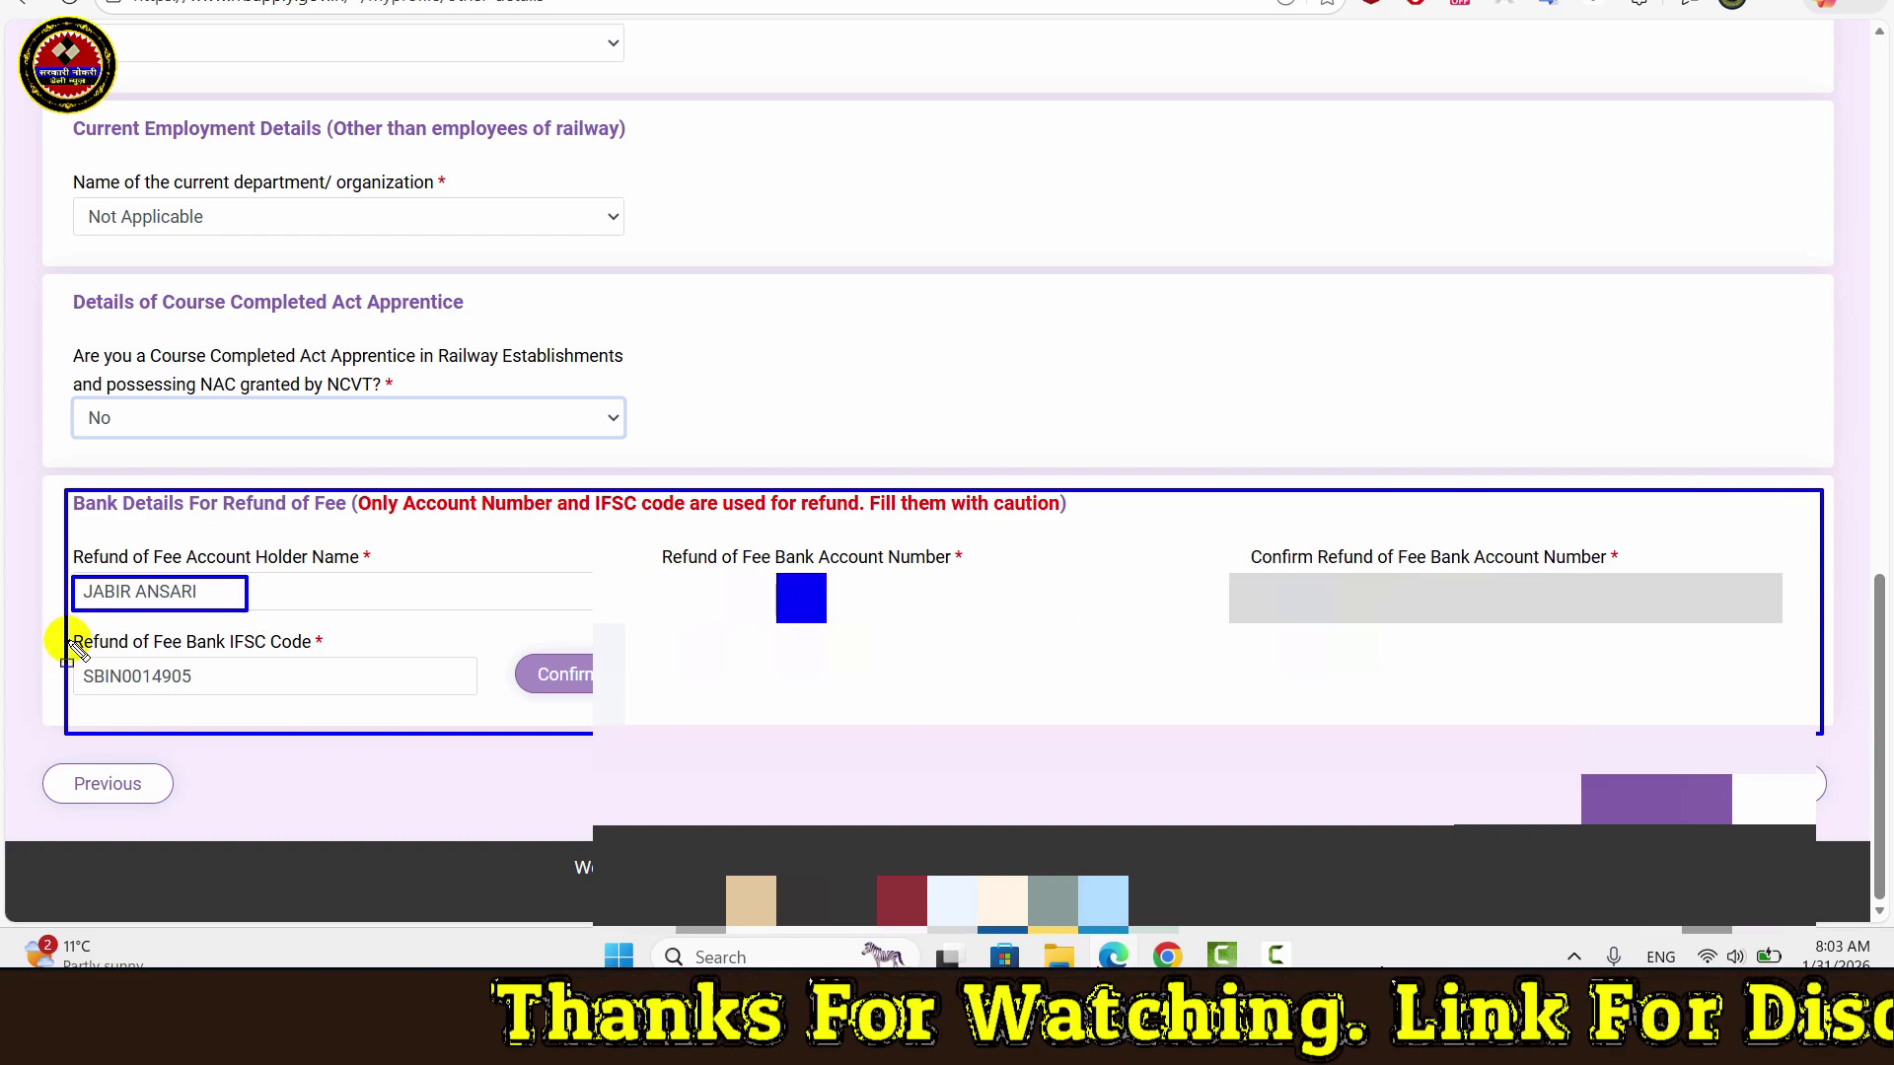
{"action": "left_click_drag", "start_coordinate": [72, 636], "coordinate": [263, 697]}
{"action": "left_click_drag", "start_coordinate": [490, 648], "coordinate": [636, 701]}
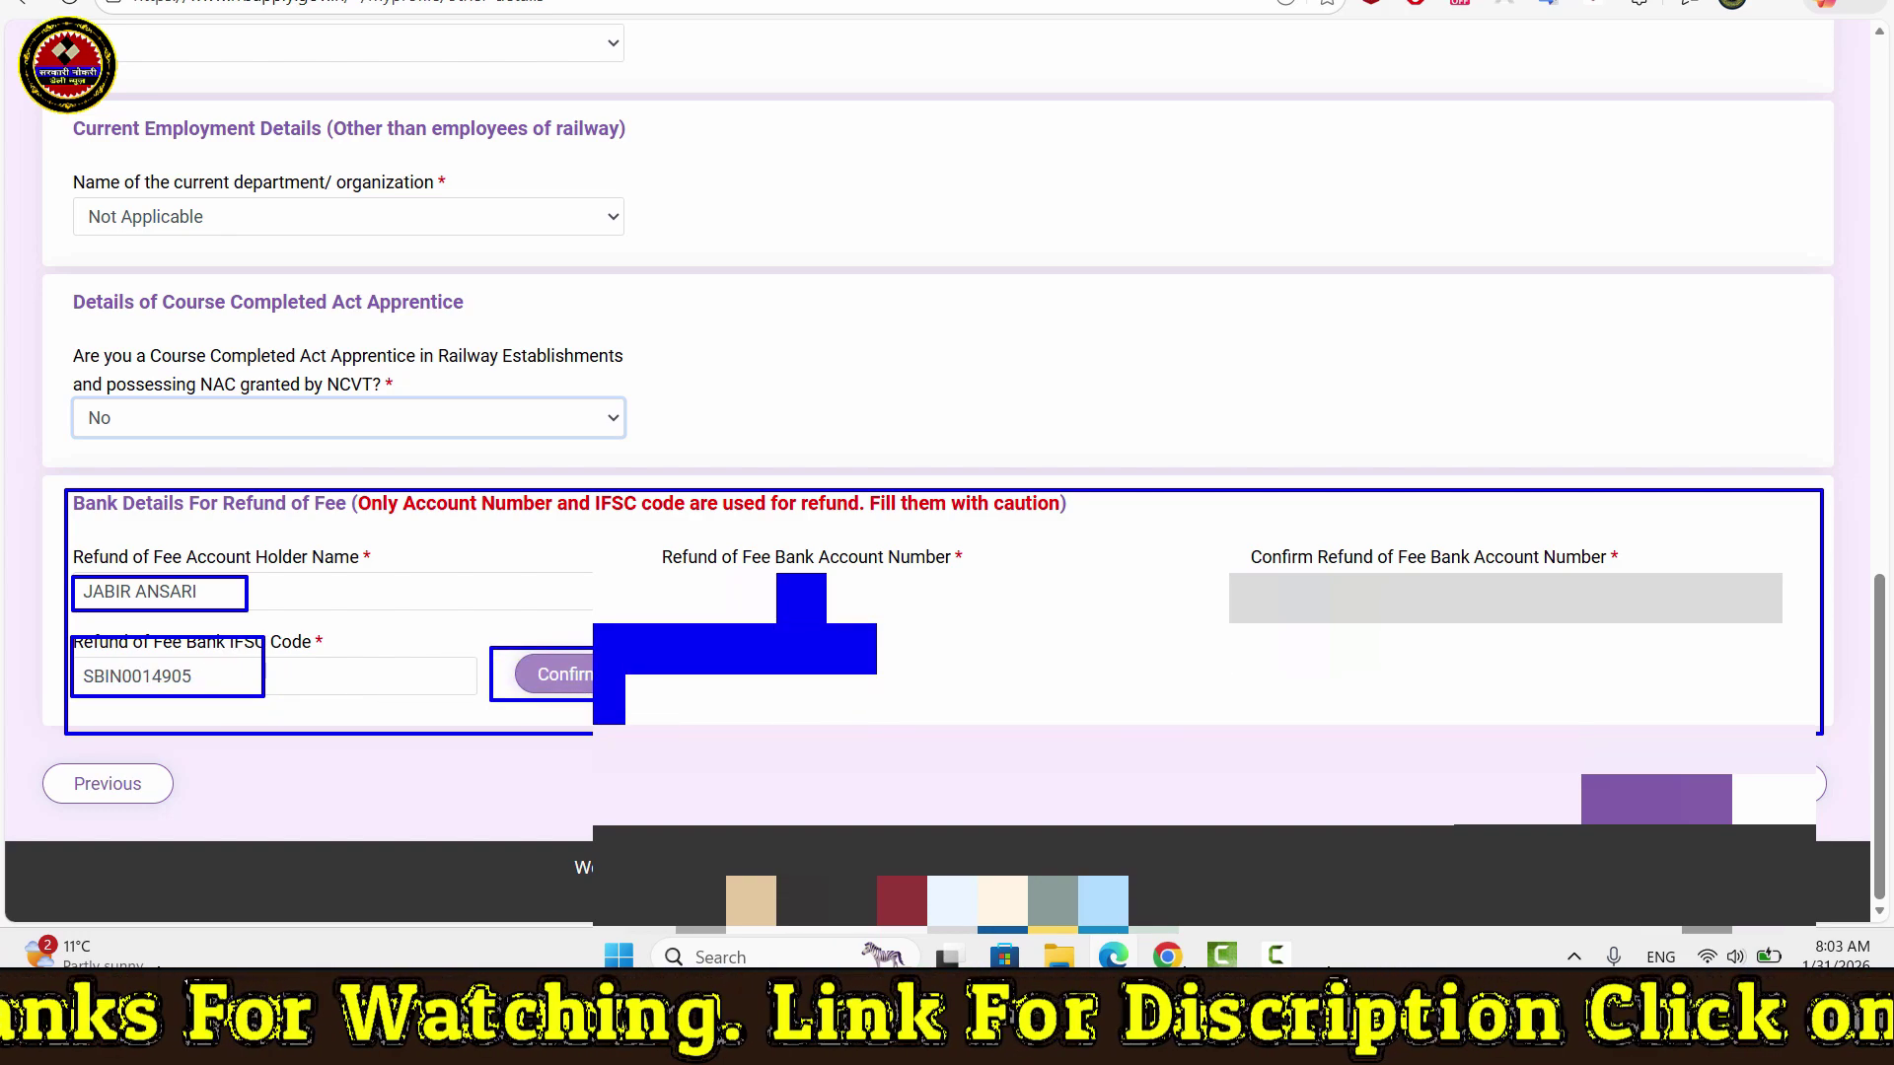
{"action": "left_click_drag", "start_coordinate": [1229, 624], "coordinate": [1827, 735]}
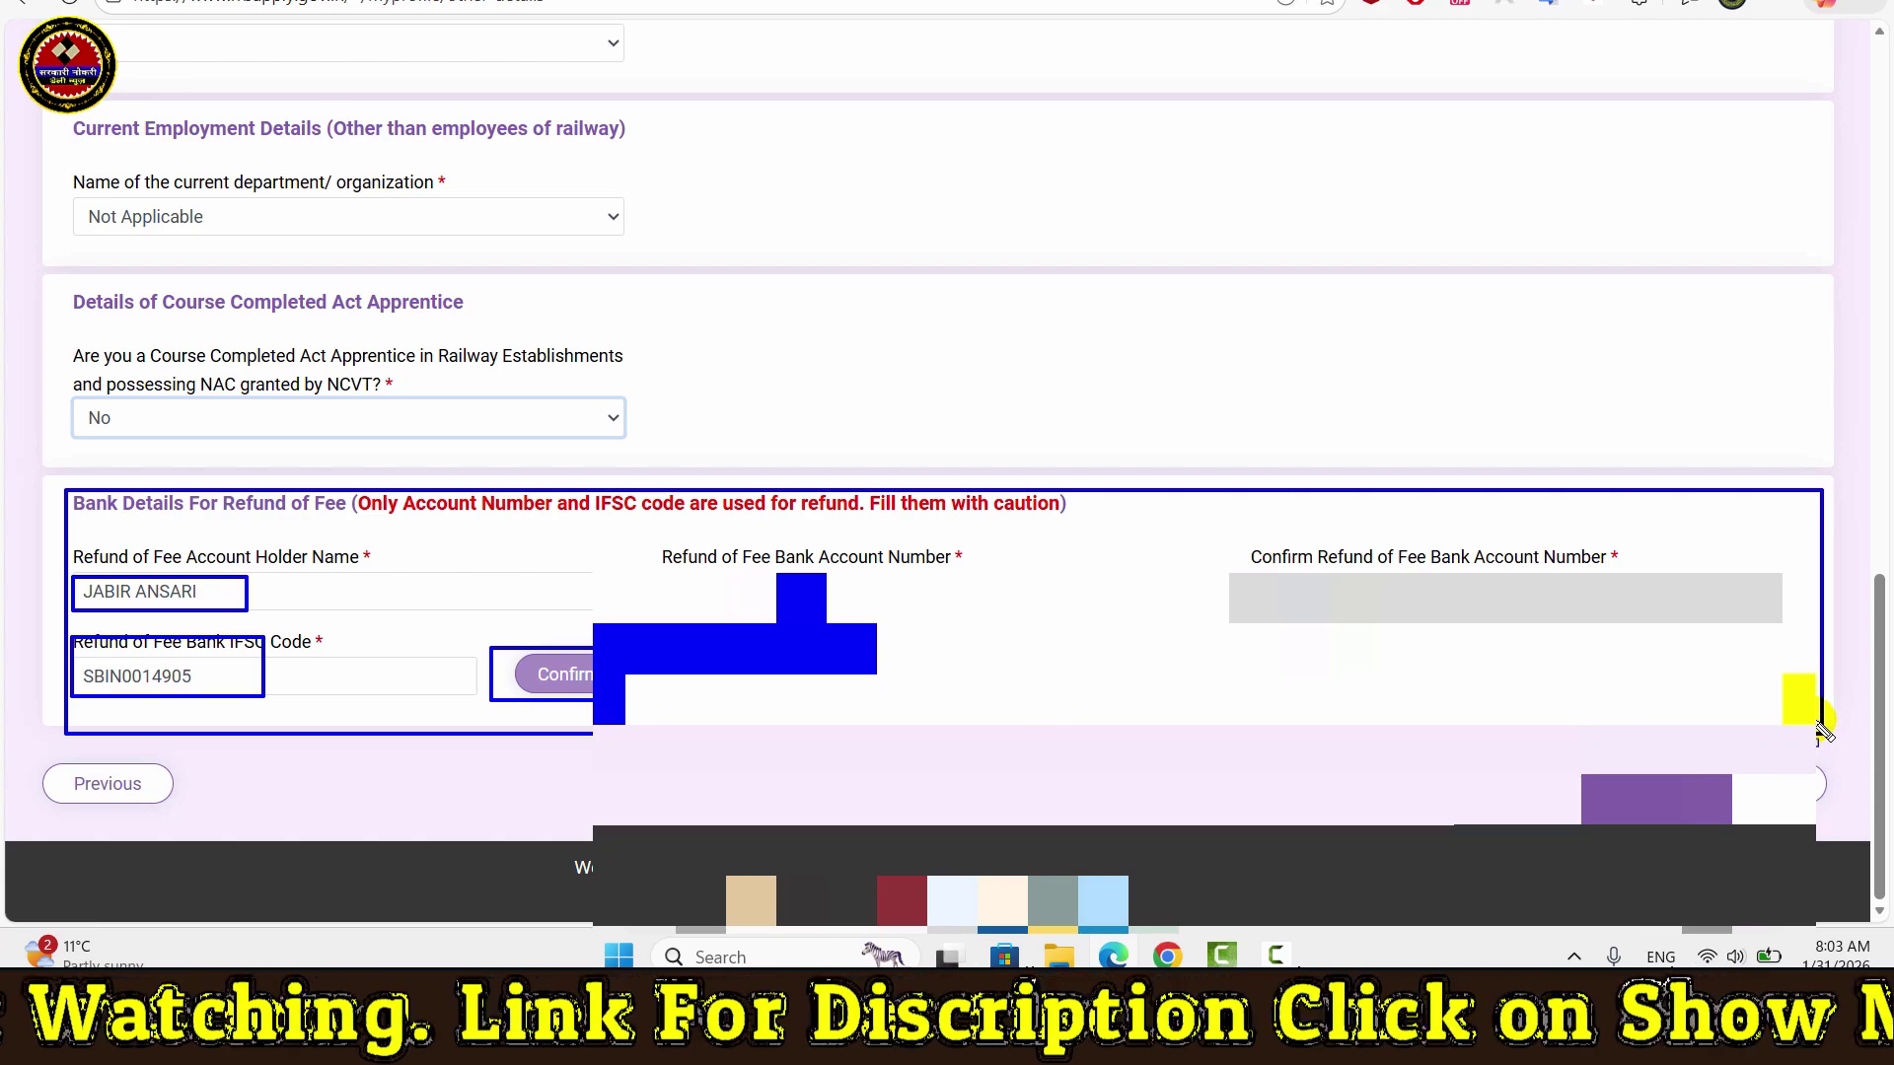
{"action": "key", "text": "Escape"}
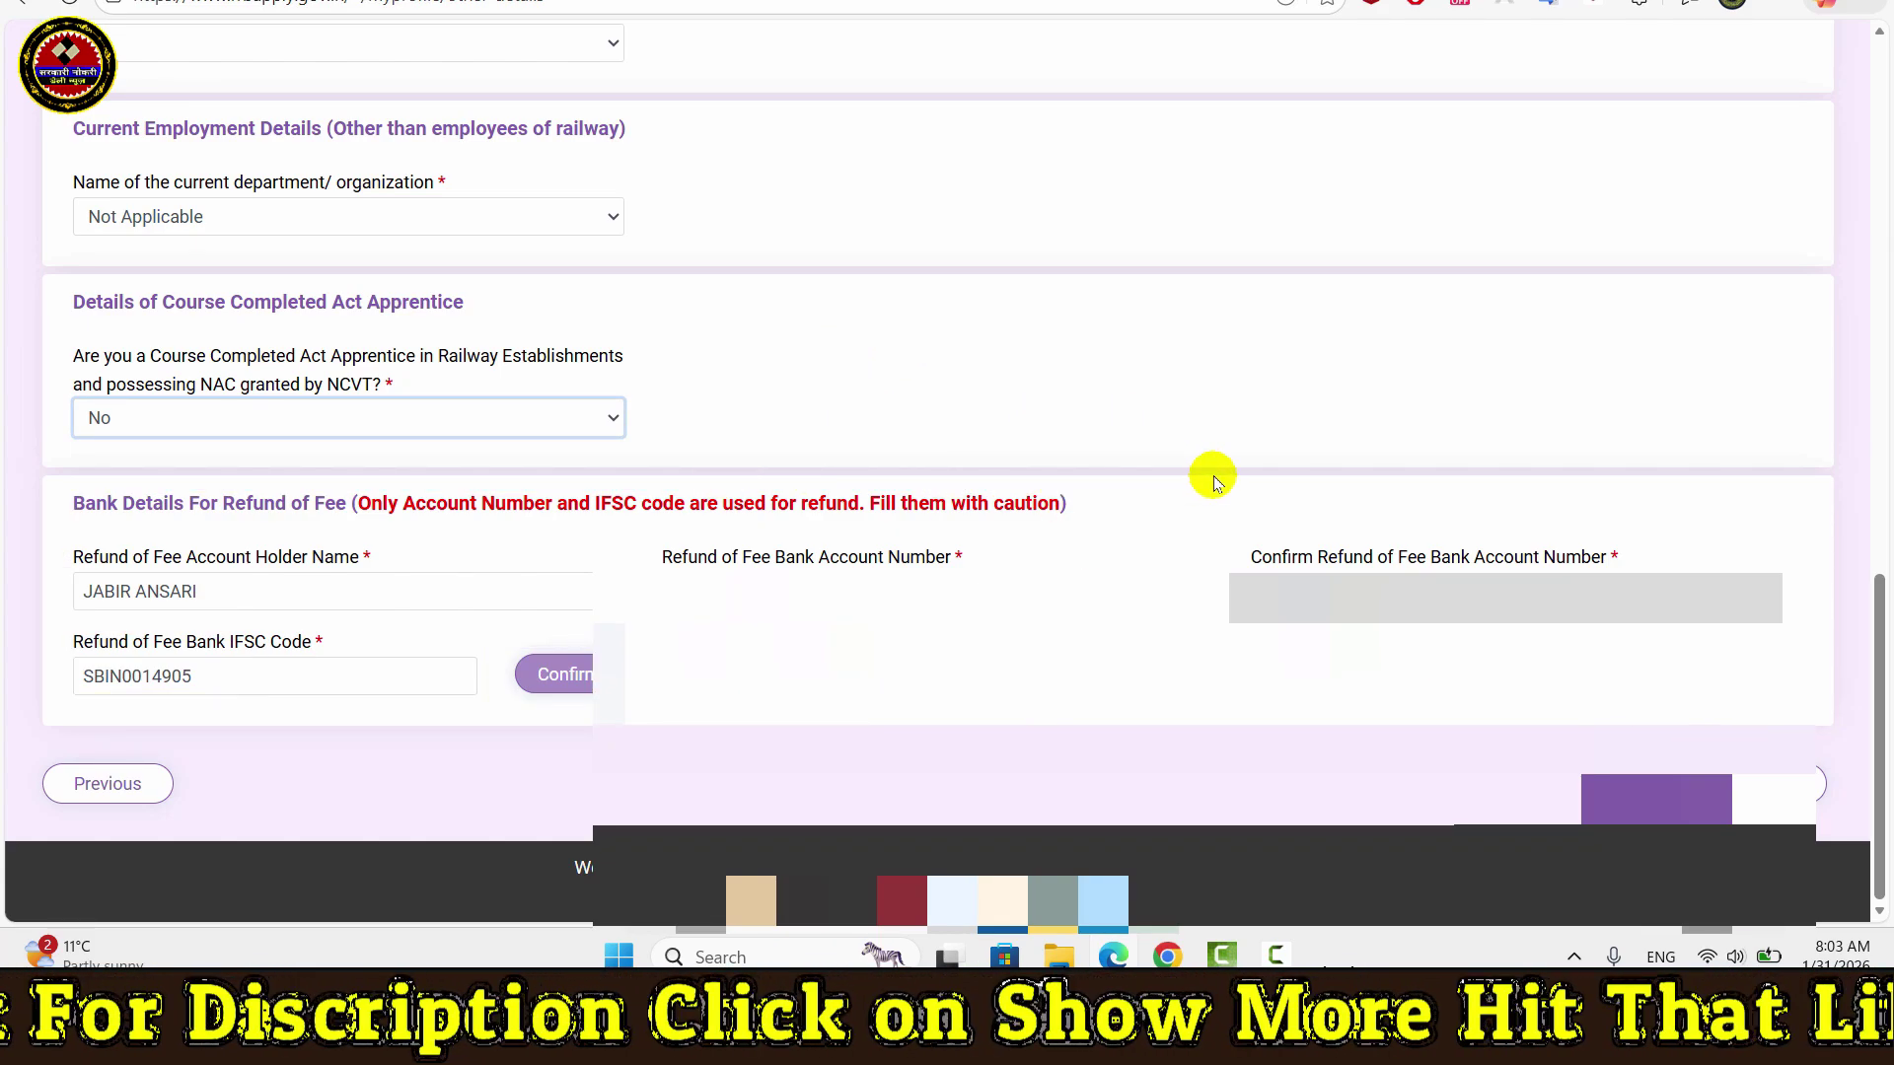
{"action": "left_click", "coordinate": [1640, 789]}
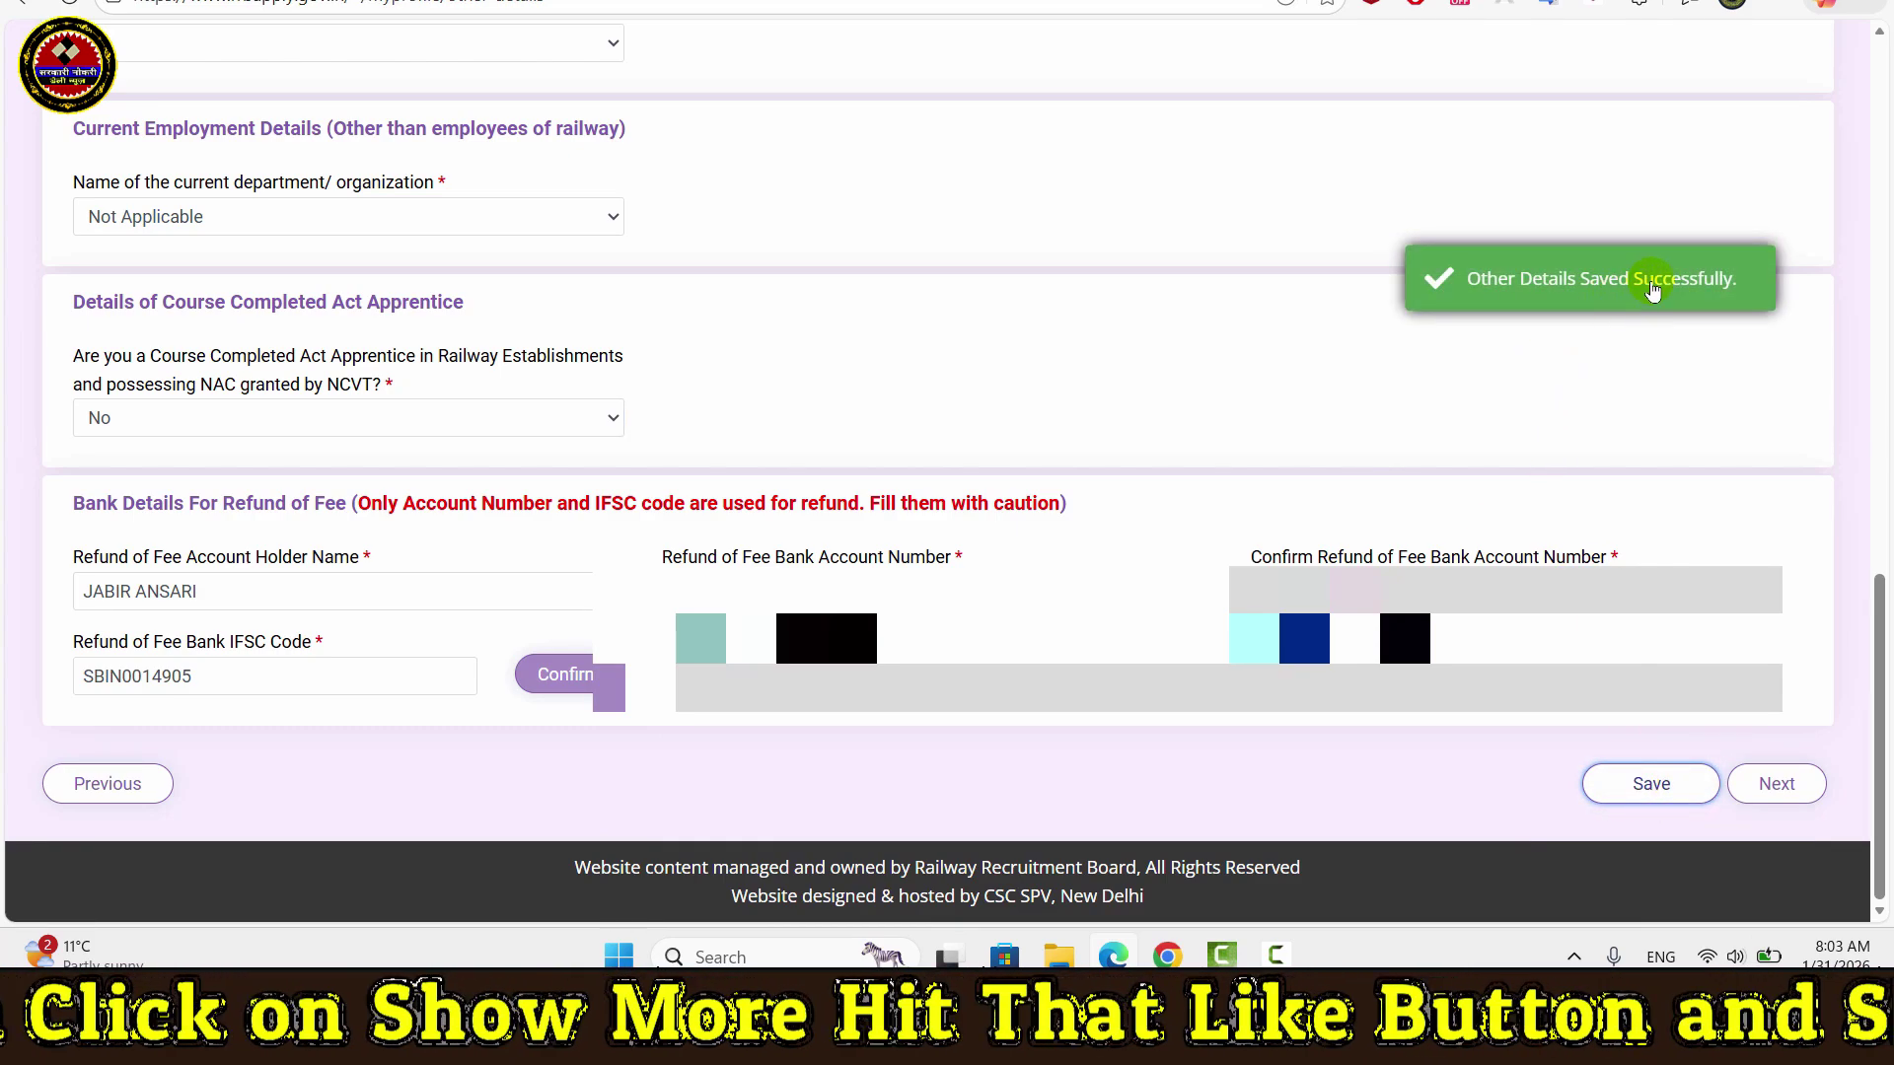
Step: Continue to the Educational Qualification section, open the Matriculation/SSLC entry, review its fields and update it
{"action": "left_click", "coordinate": [1793, 787]}
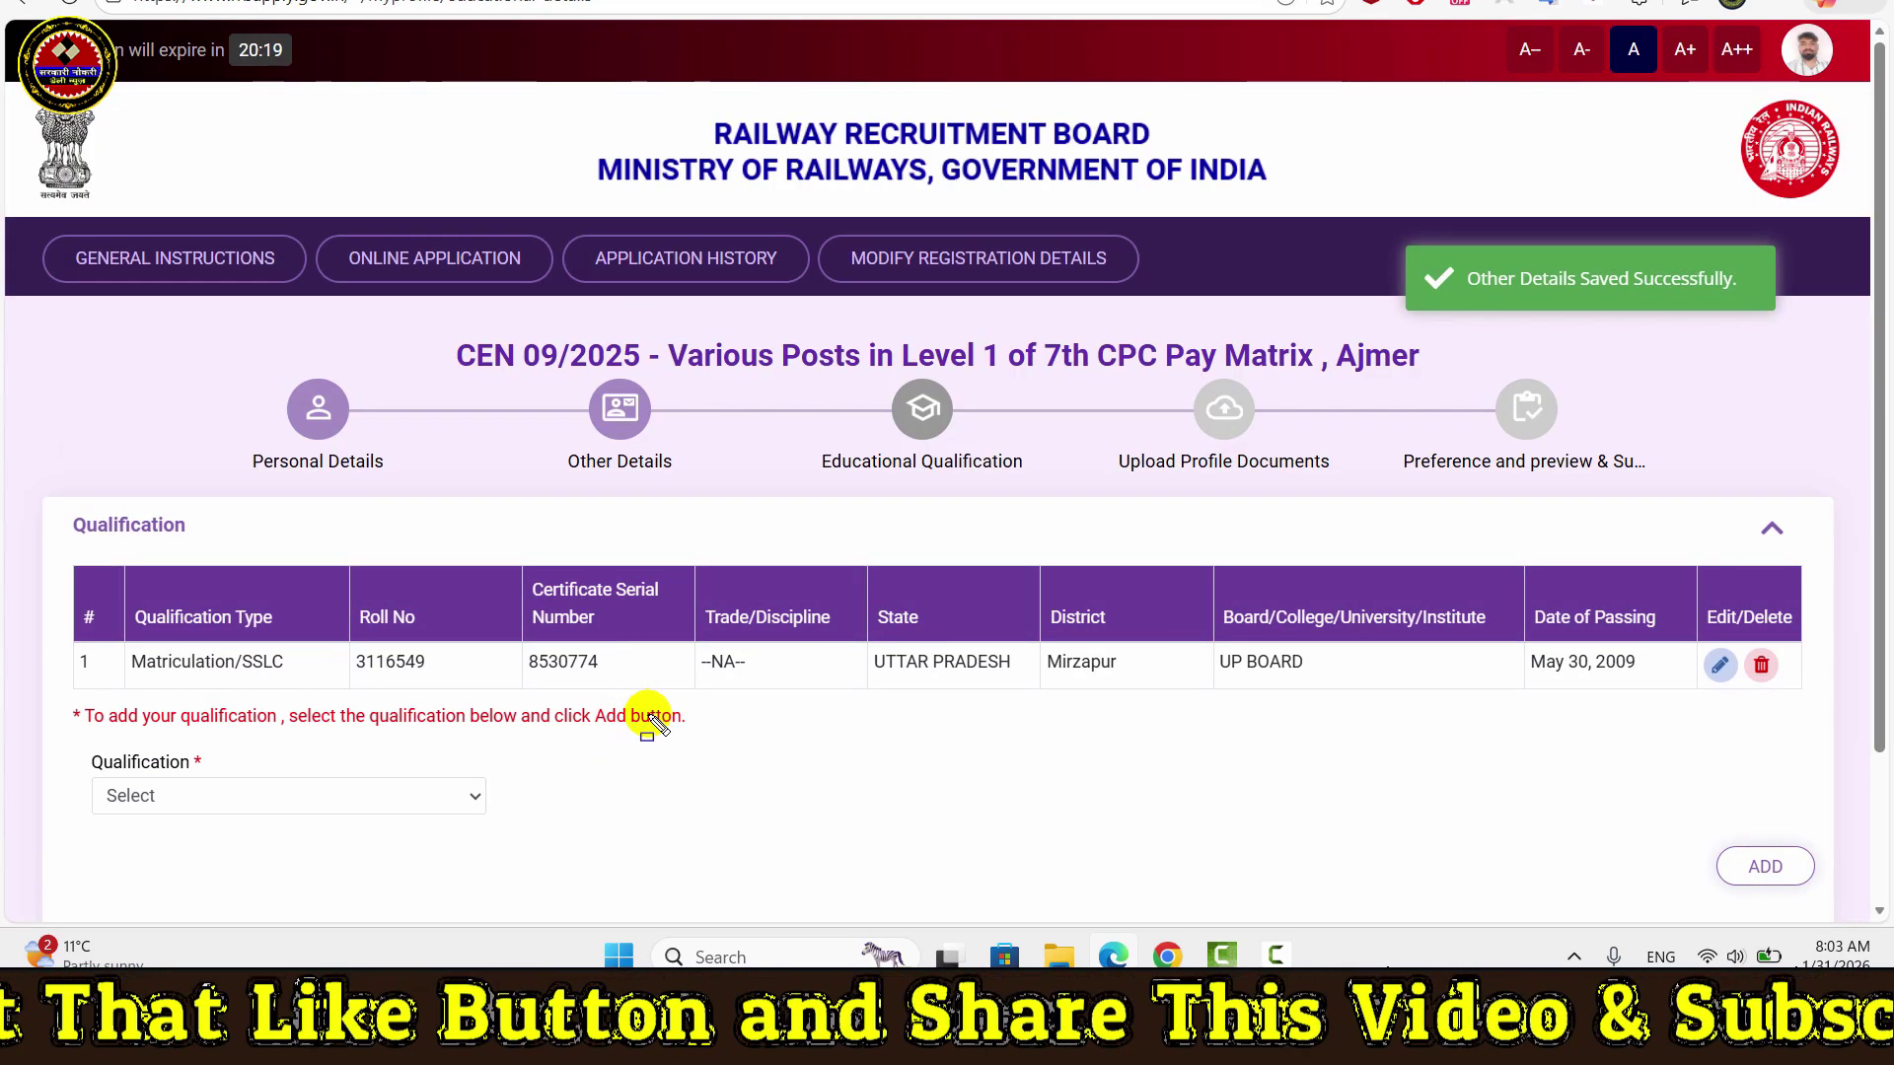
{"action": "mouse_move", "coordinate": [45, 482]}
{"action": "left_mouse_down"}
{"action": "mouse_move", "coordinate": [1548, 730]}
{"action": "mouse_move", "coordinate": [1805, 724]}
{"action": "left_mouse_up"}
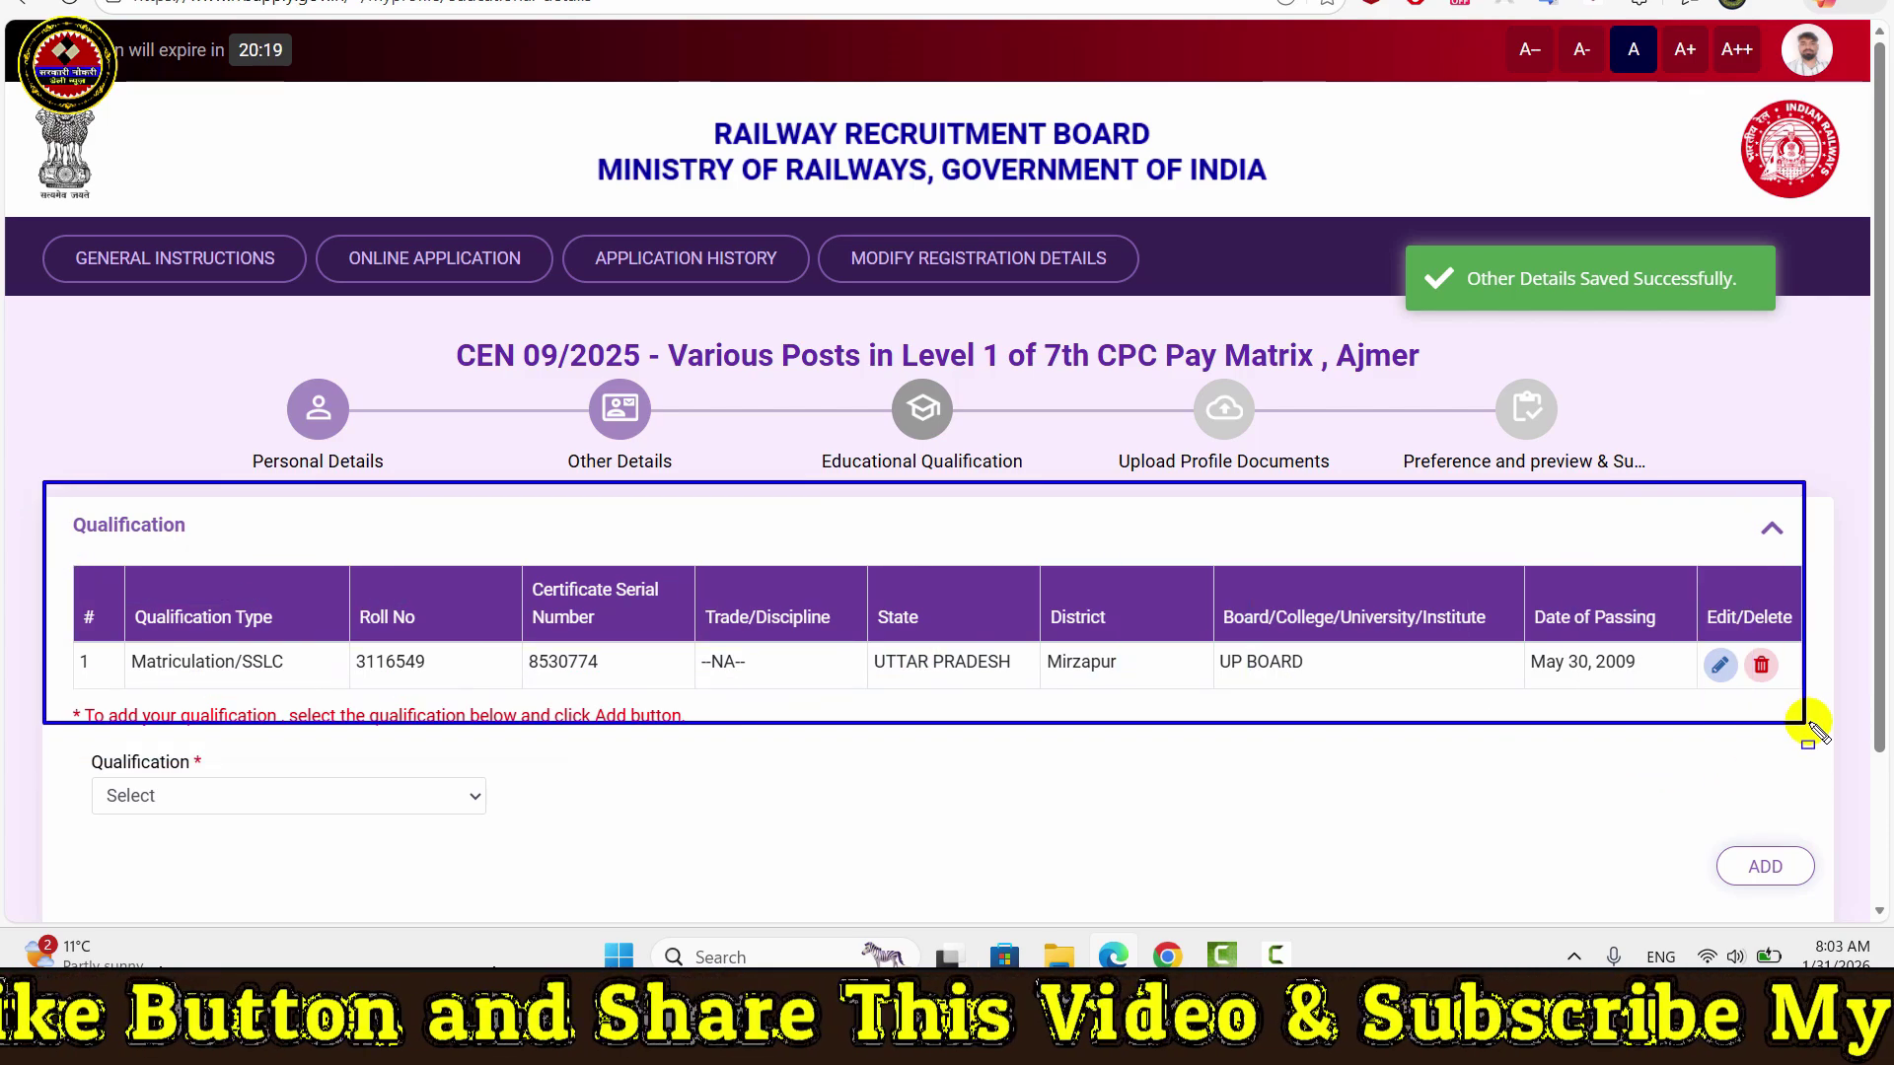
{"action": "scroll", "coordinate": [1226, 681], "scroll_direction": "down", "scroll_amount": 2}
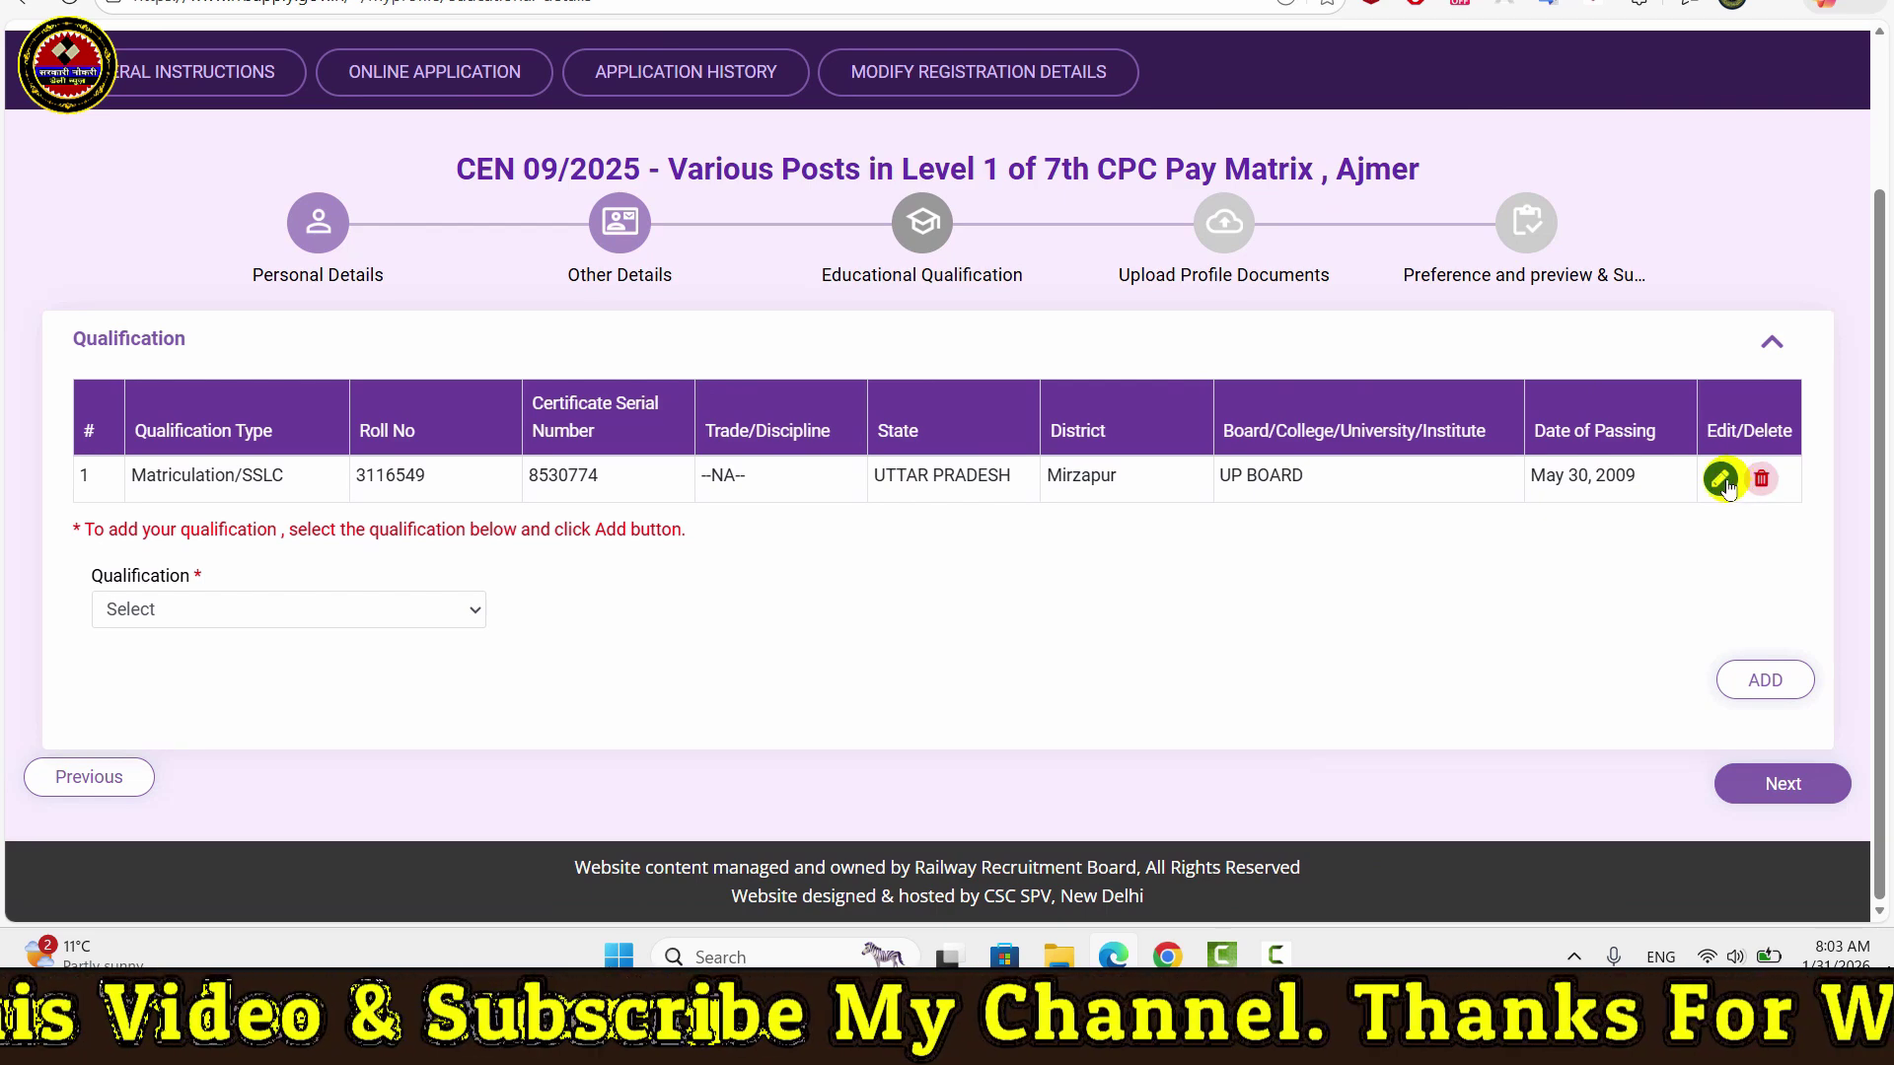
{"action": "left_click", "coordinate": [1721, 481]}
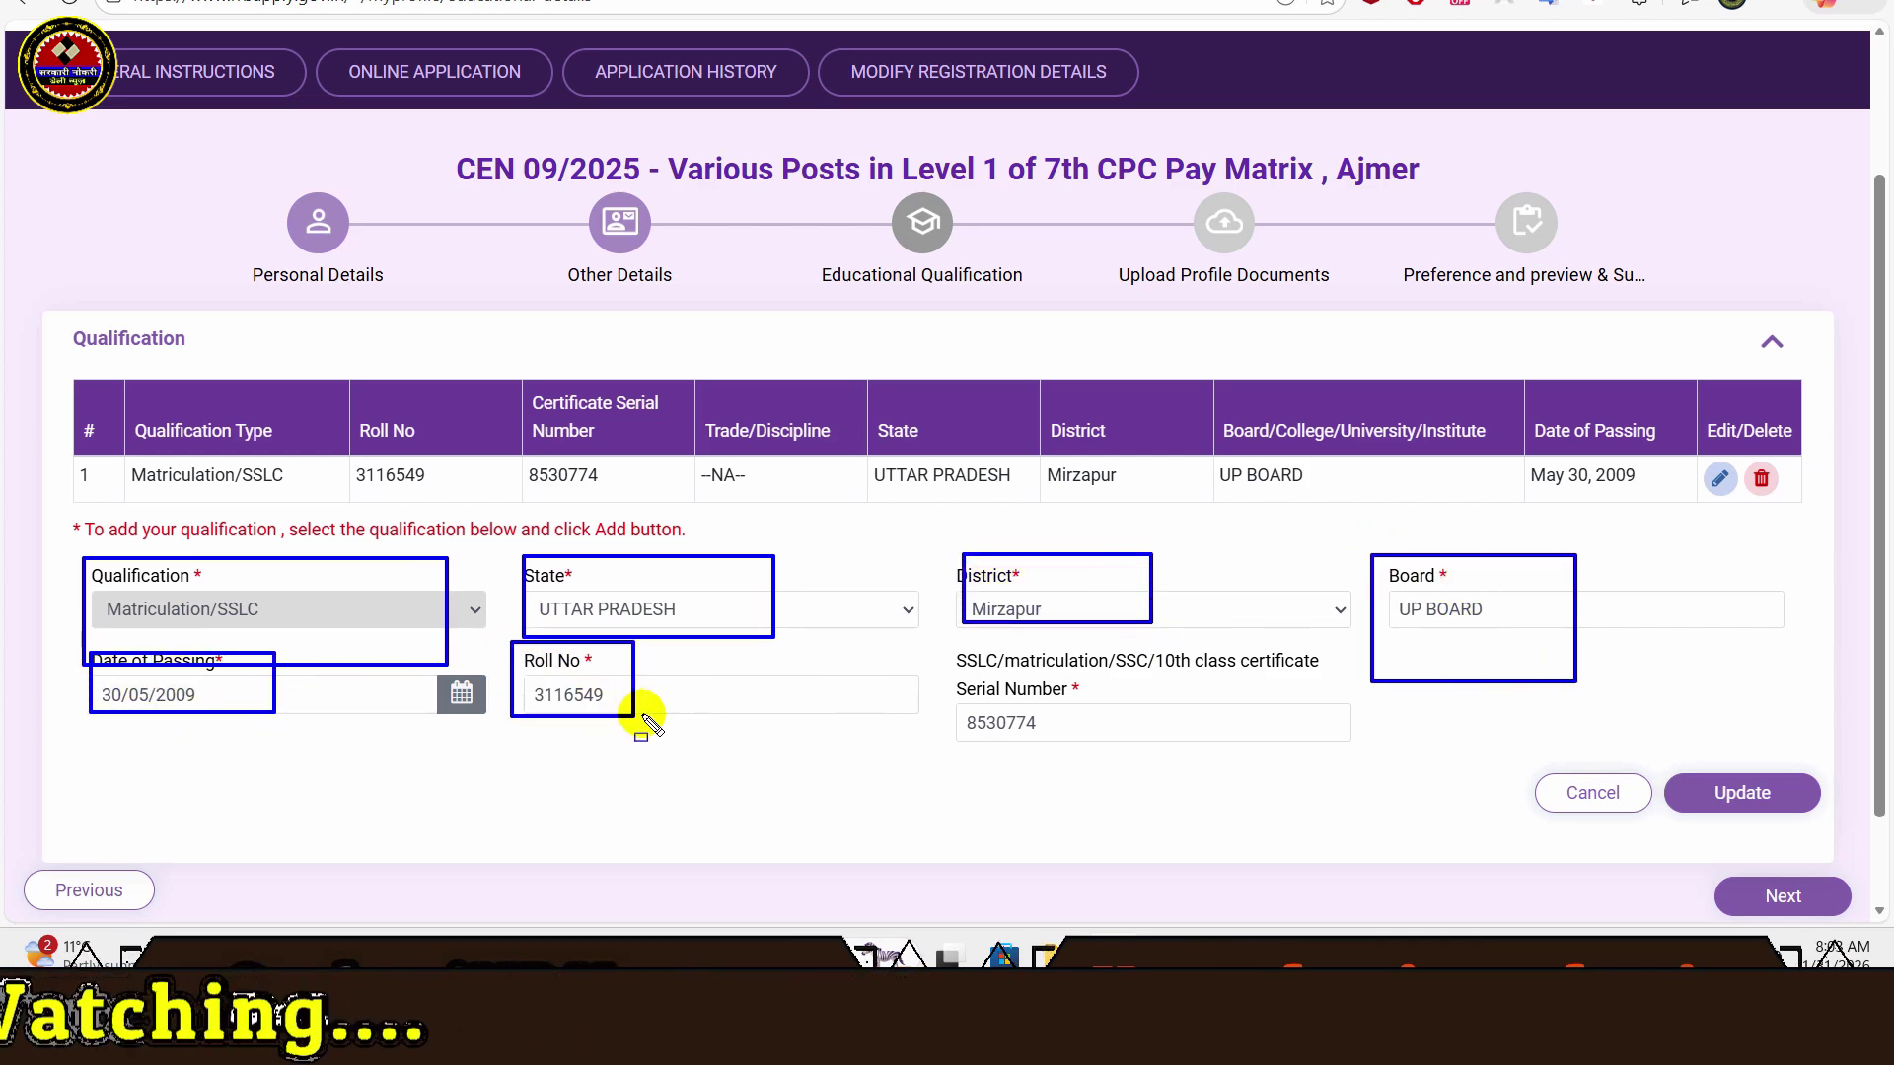
{"action": "left_click", "coordinate": [1736, 789]}
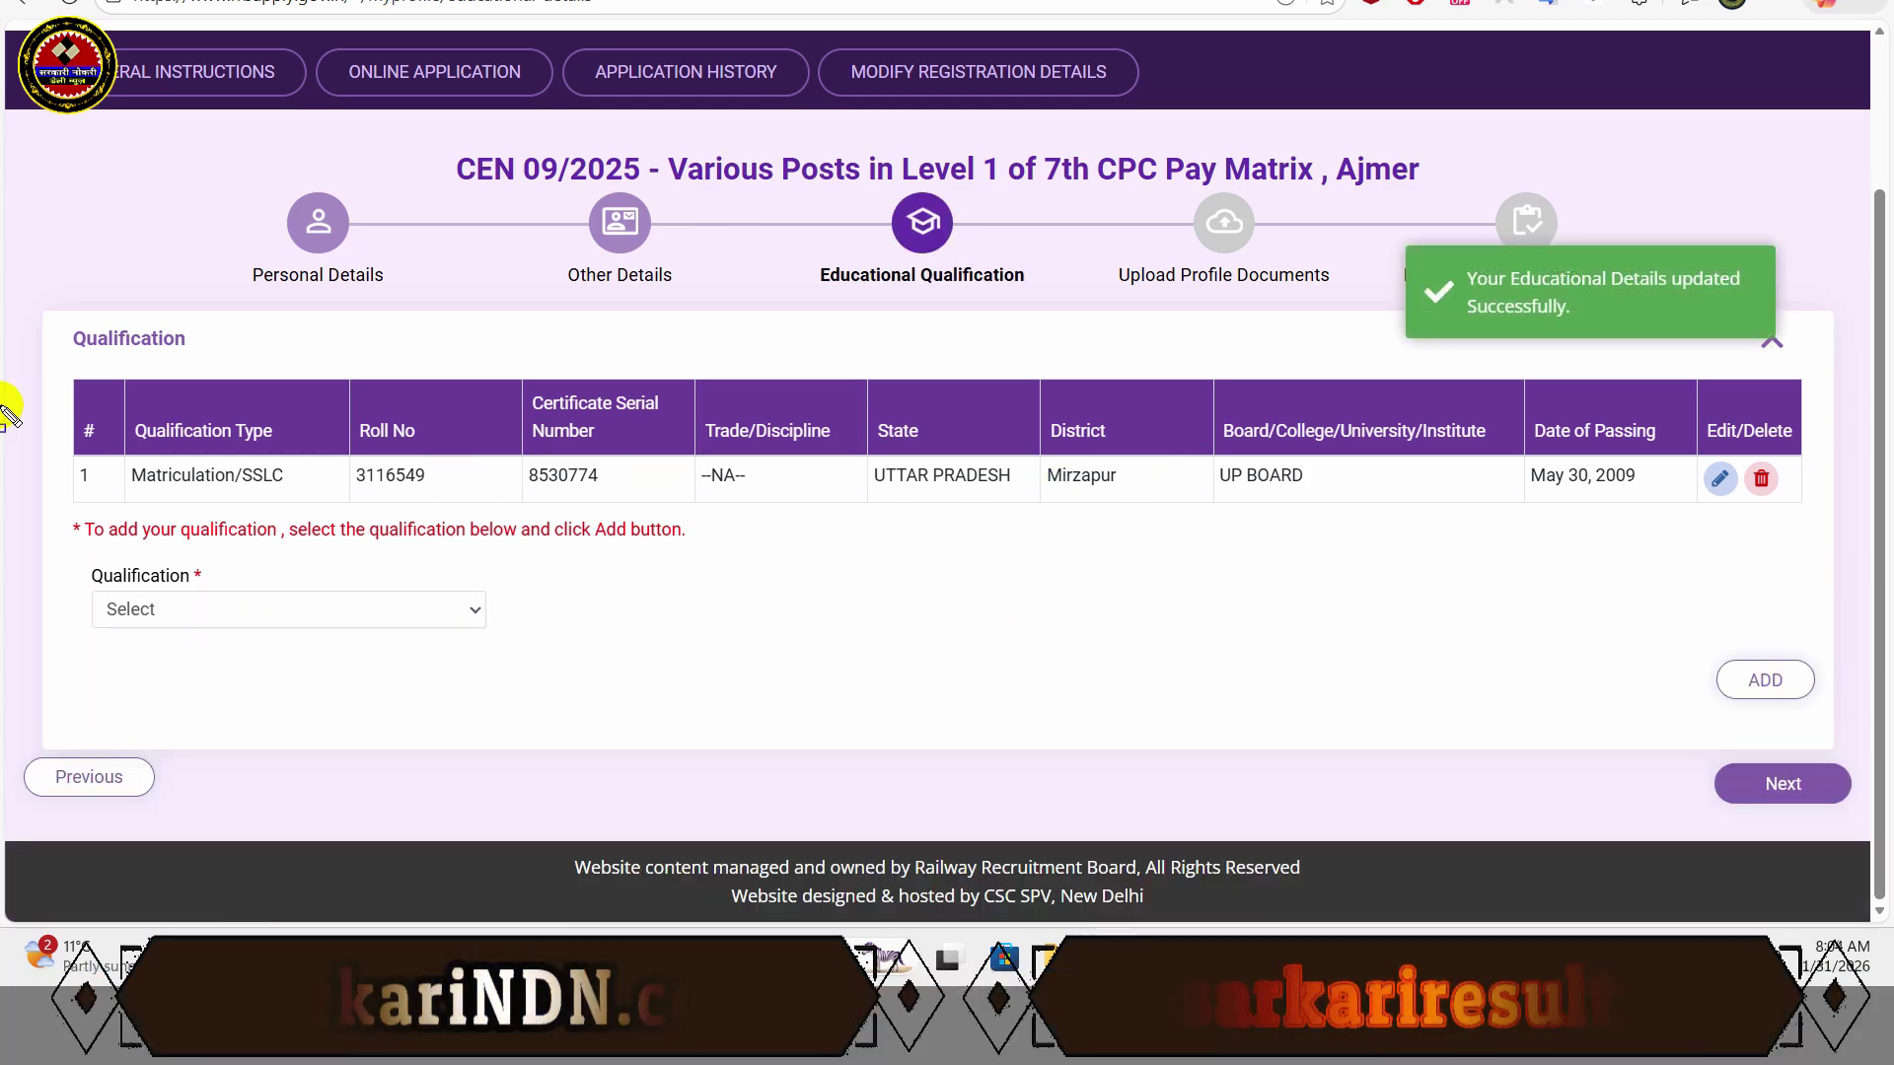
Step: Review the Matriculation/SSLC entry and the other available qualification types, and continue to the Upload Profile Documents section
{"action": "mouse_move", "coordinate": [8, 396]}
{"action": "left_mouse_down"}
{"action": "mouse_move", "coordinate": [1026, 541]}
{"action": "mouse_move", "coordinate": [1834, 534]}
{"action": "left_mouse_up"}
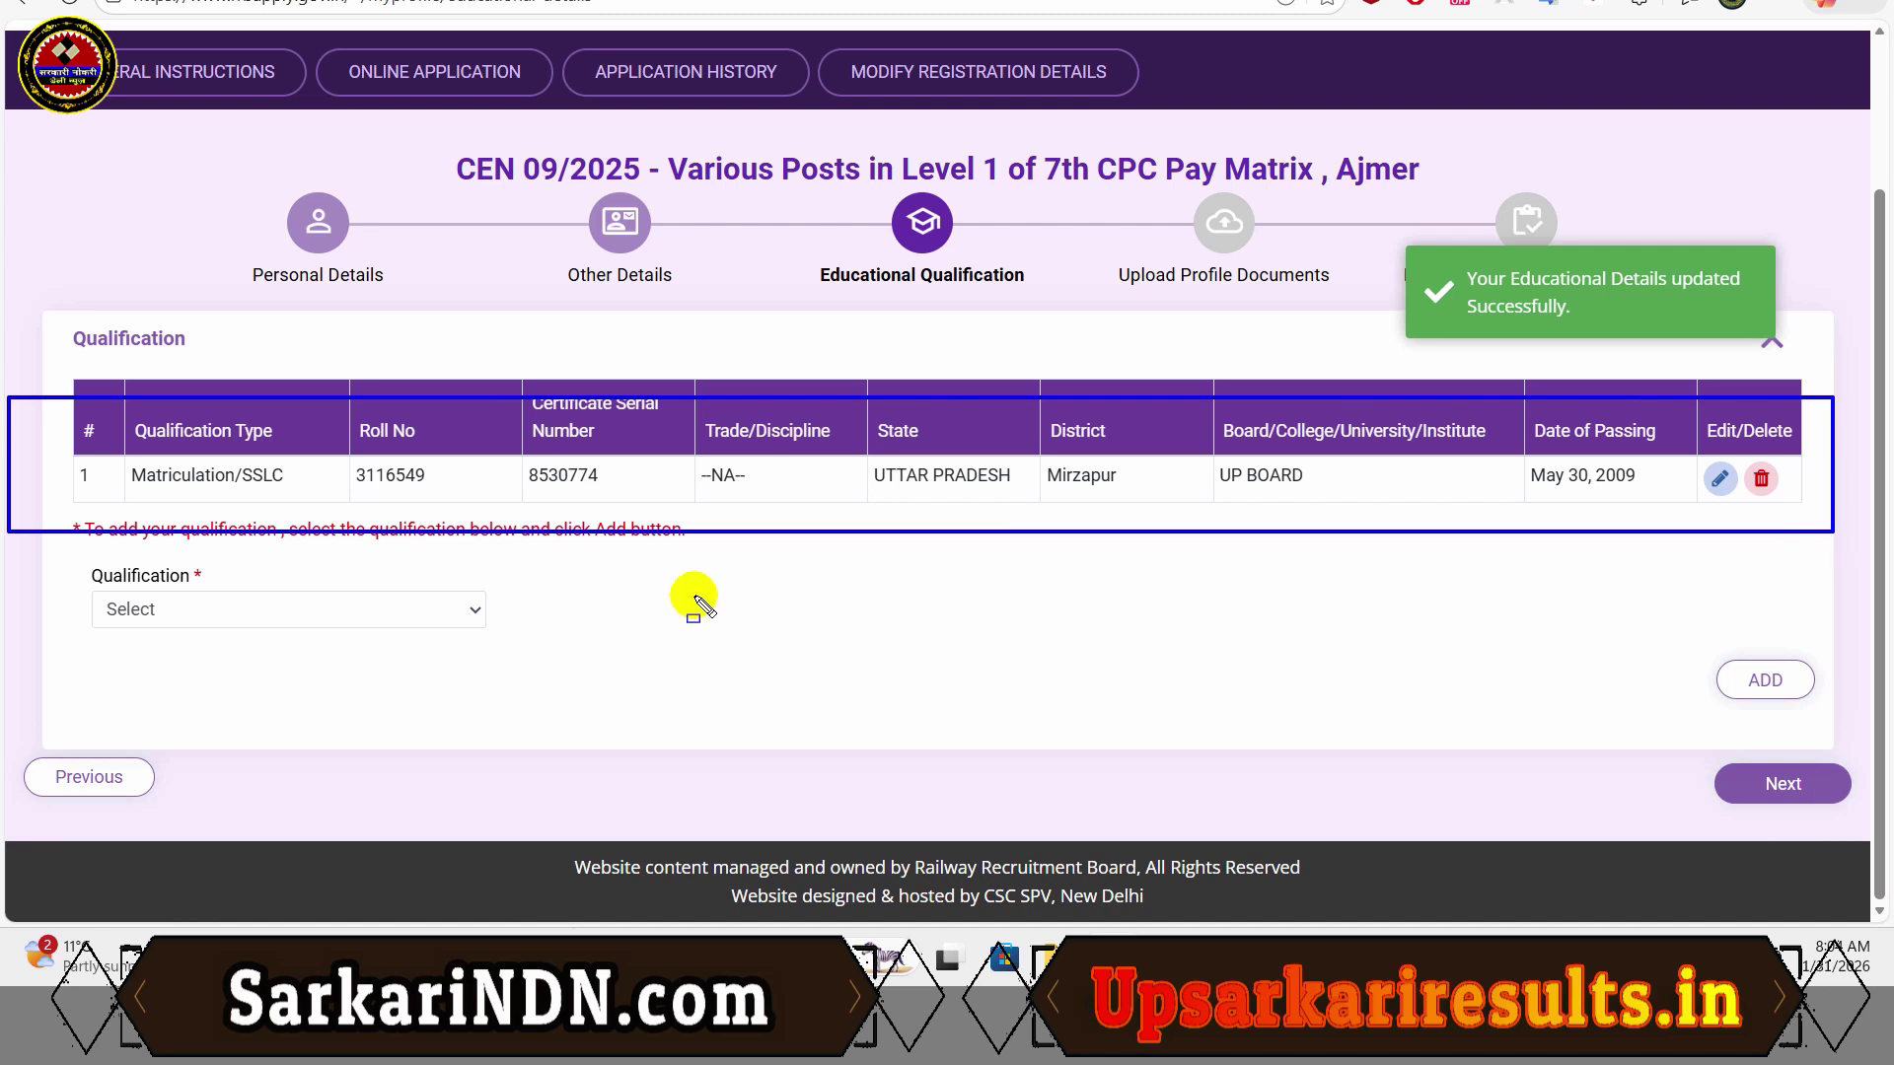
{"action": "left_click", "coordinate": [383, 611]}
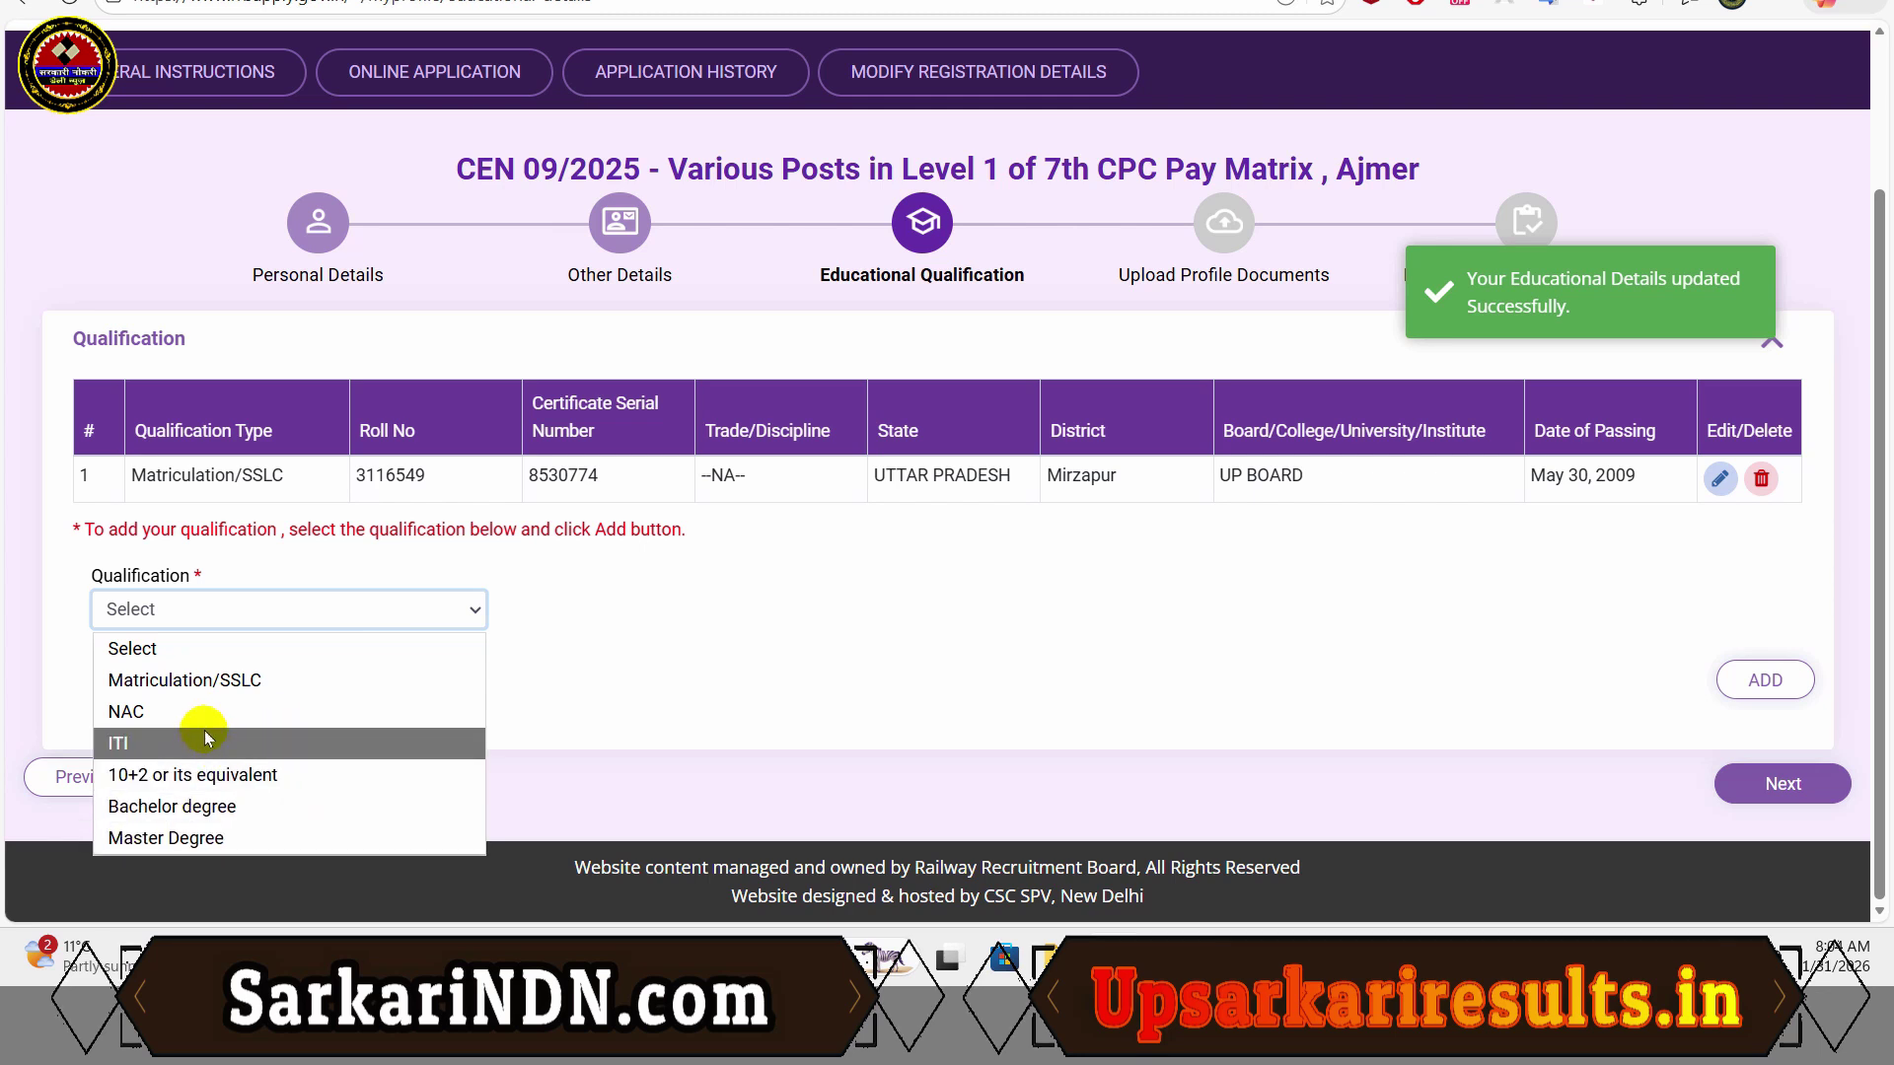
{"action": "left_click", "coordinate": [587, 641]}
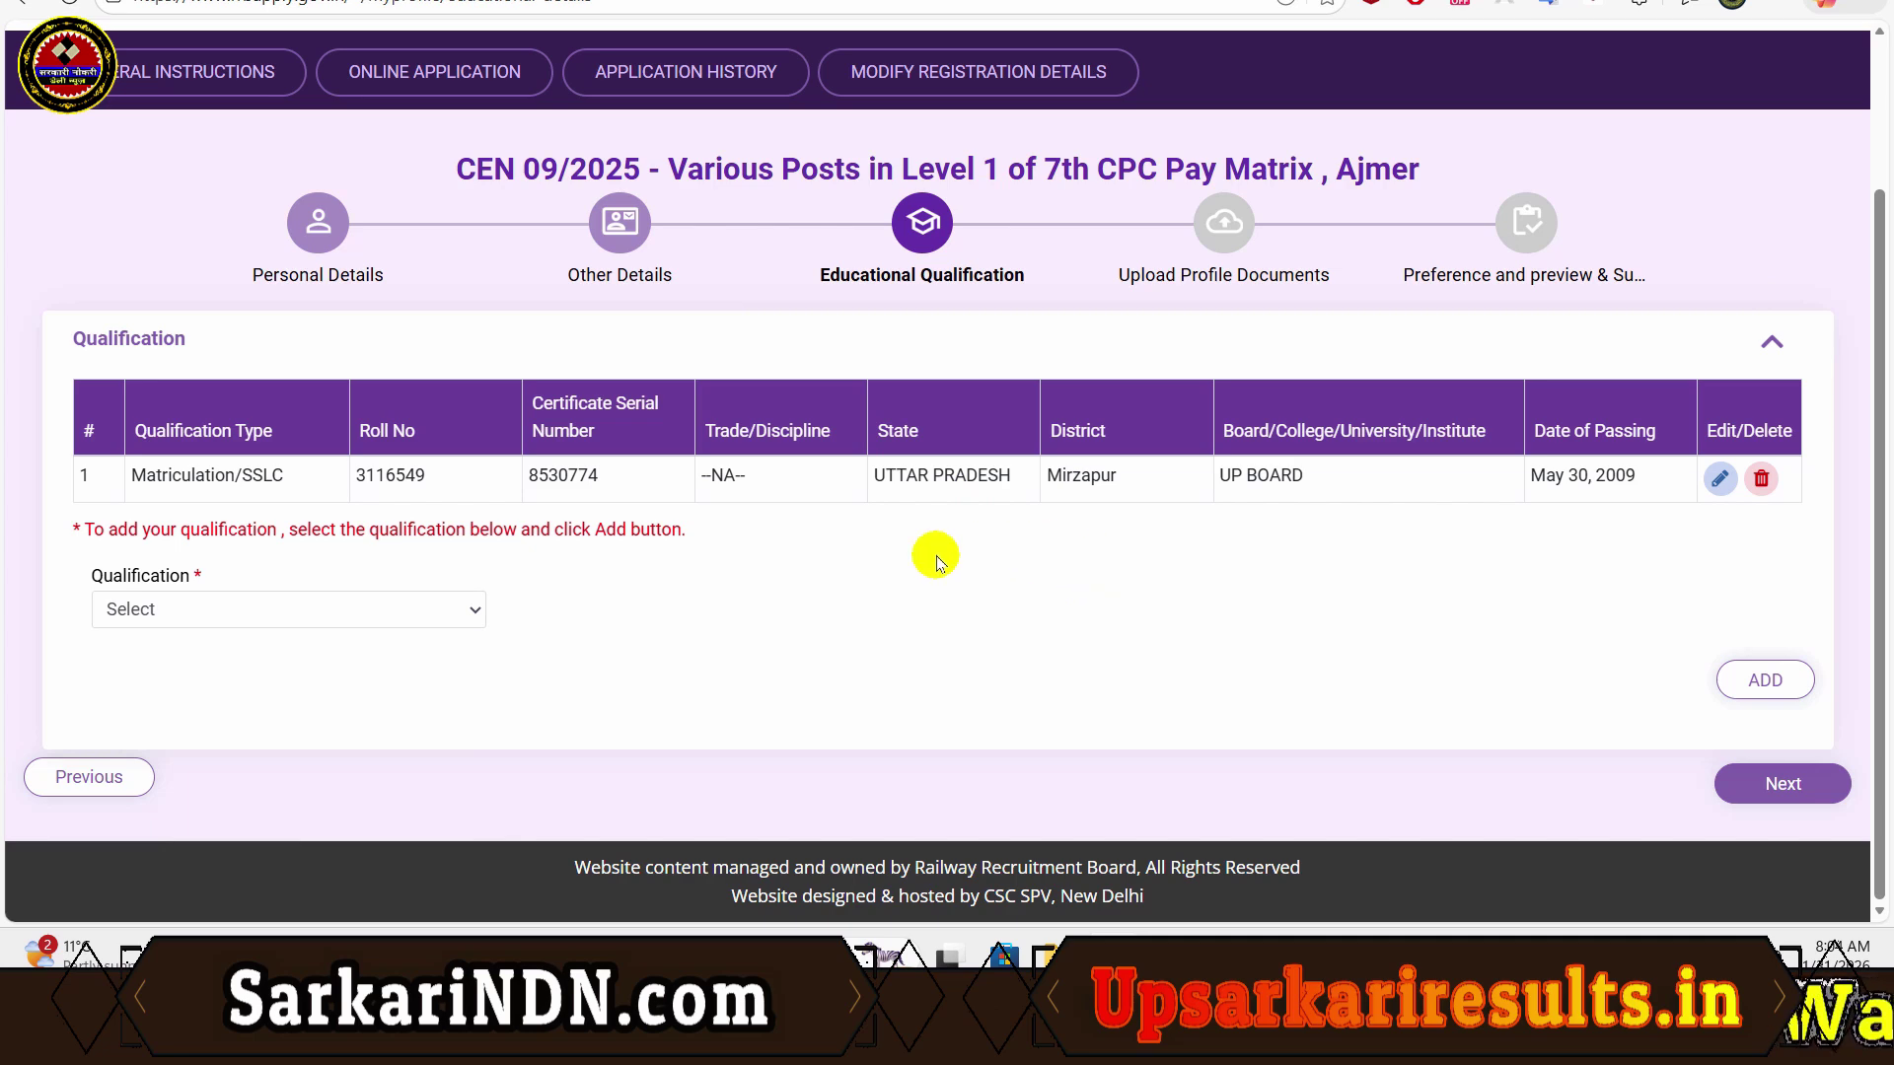
{"action": "left_click", "coordinate": [1761, 791]}
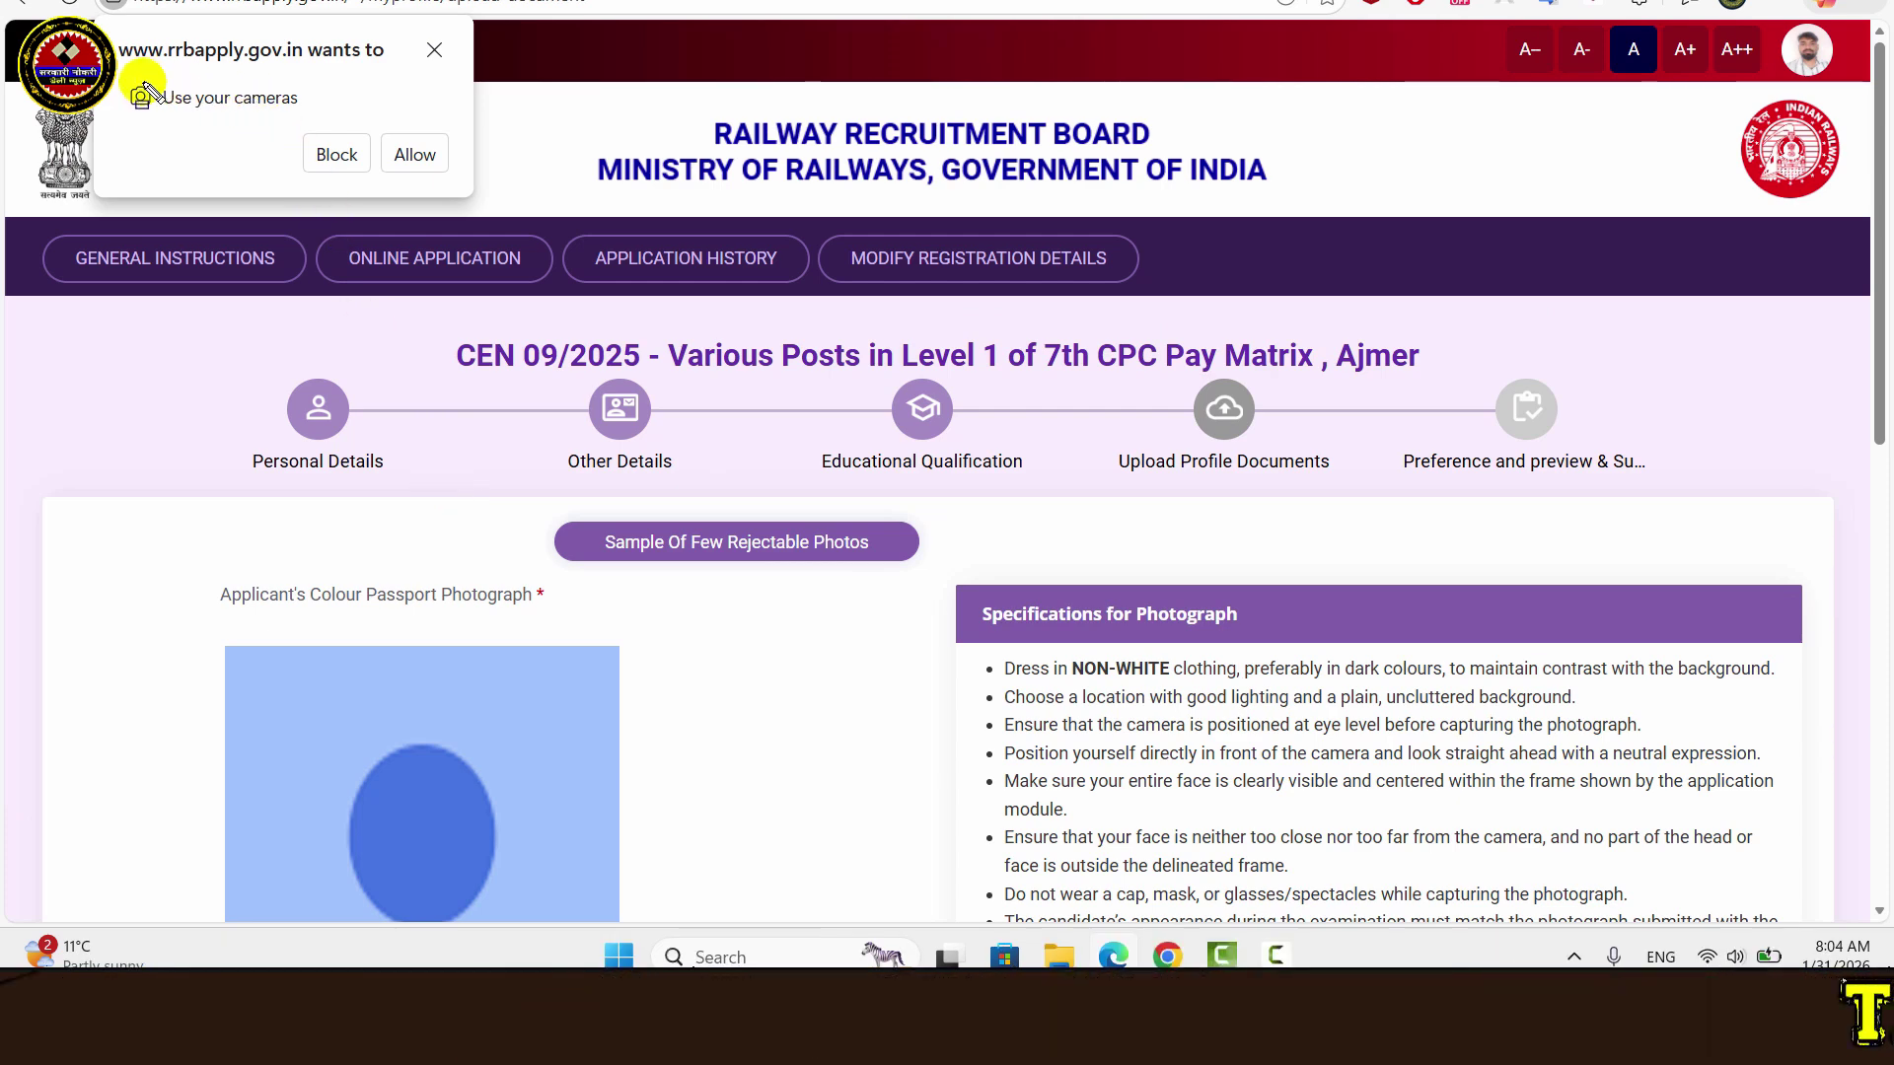
Step: Review the live photo capture options, and view the QR code for capturing the image from a mobile
{"action": "left_click", "coordinate": [227, 97]}
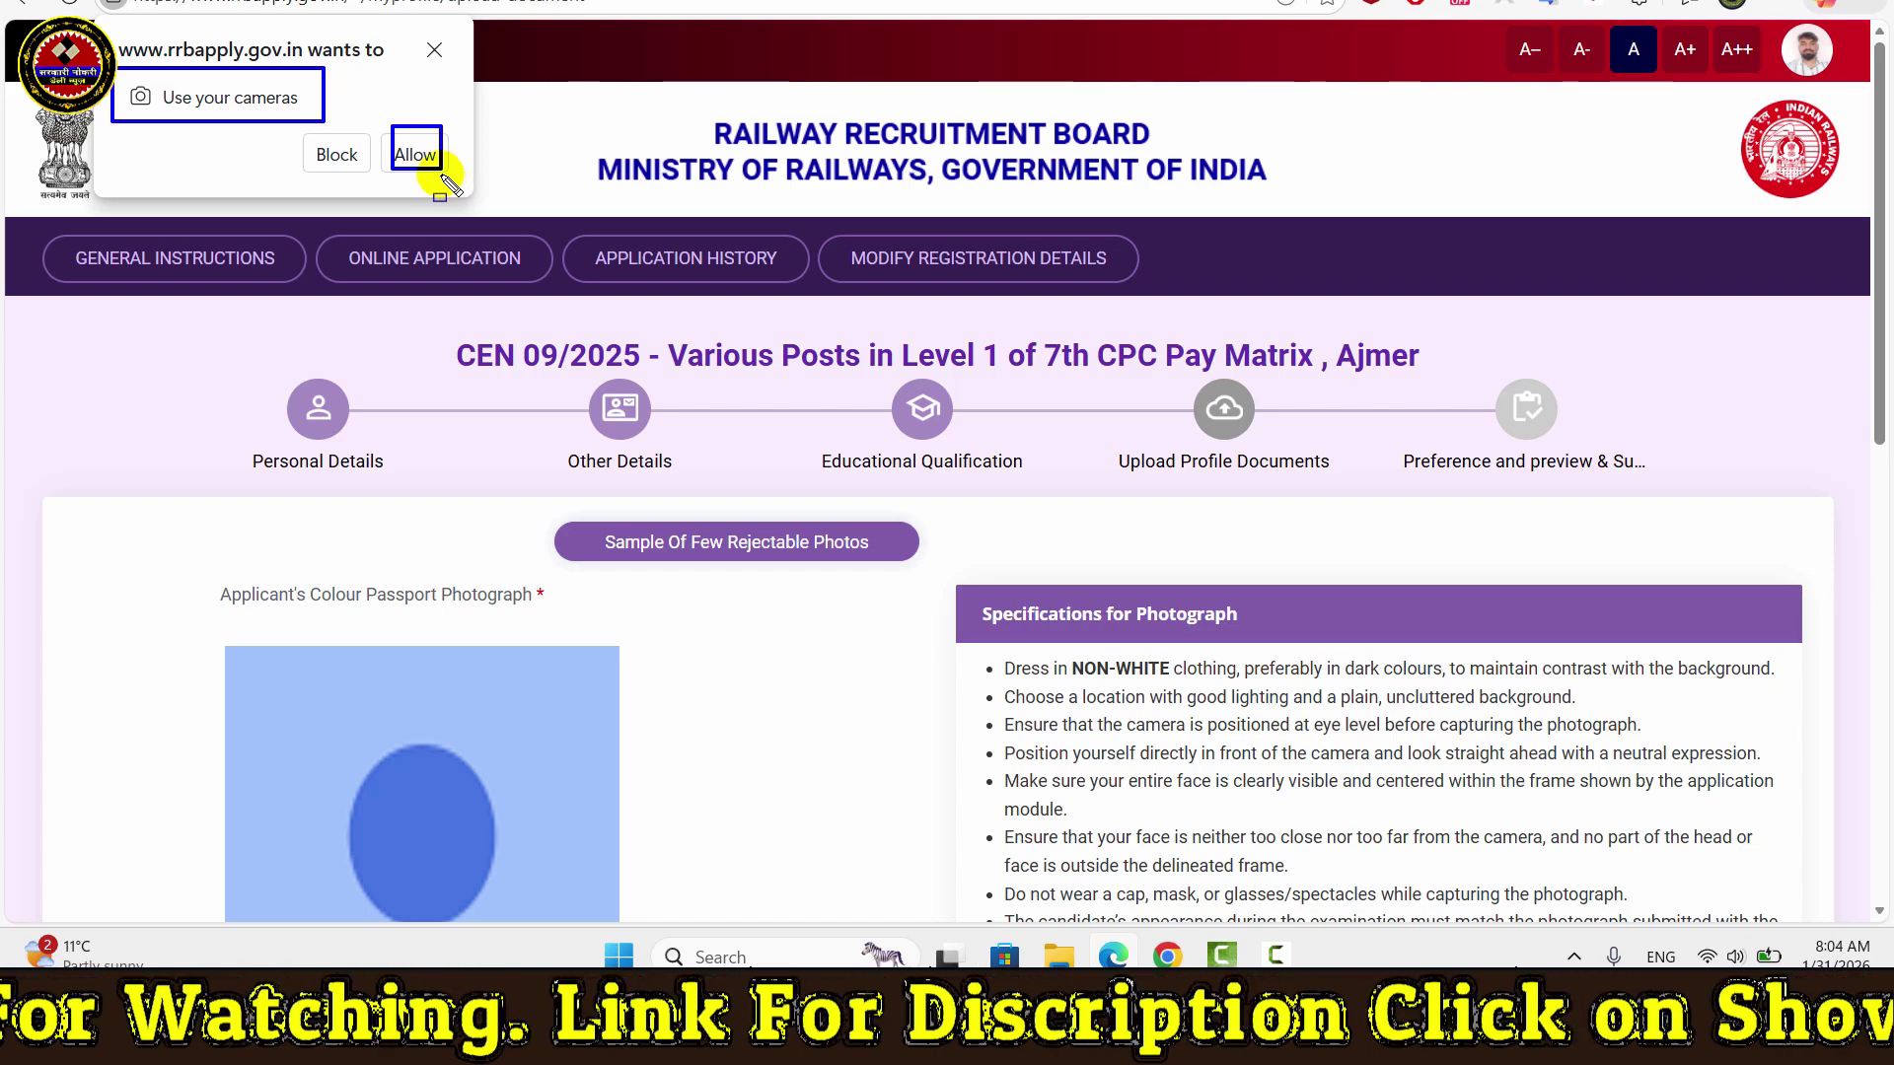
{"action": "scroll", "coordinate": [618, 549], "scroll_direction": "down", "scroll_amount": 5}
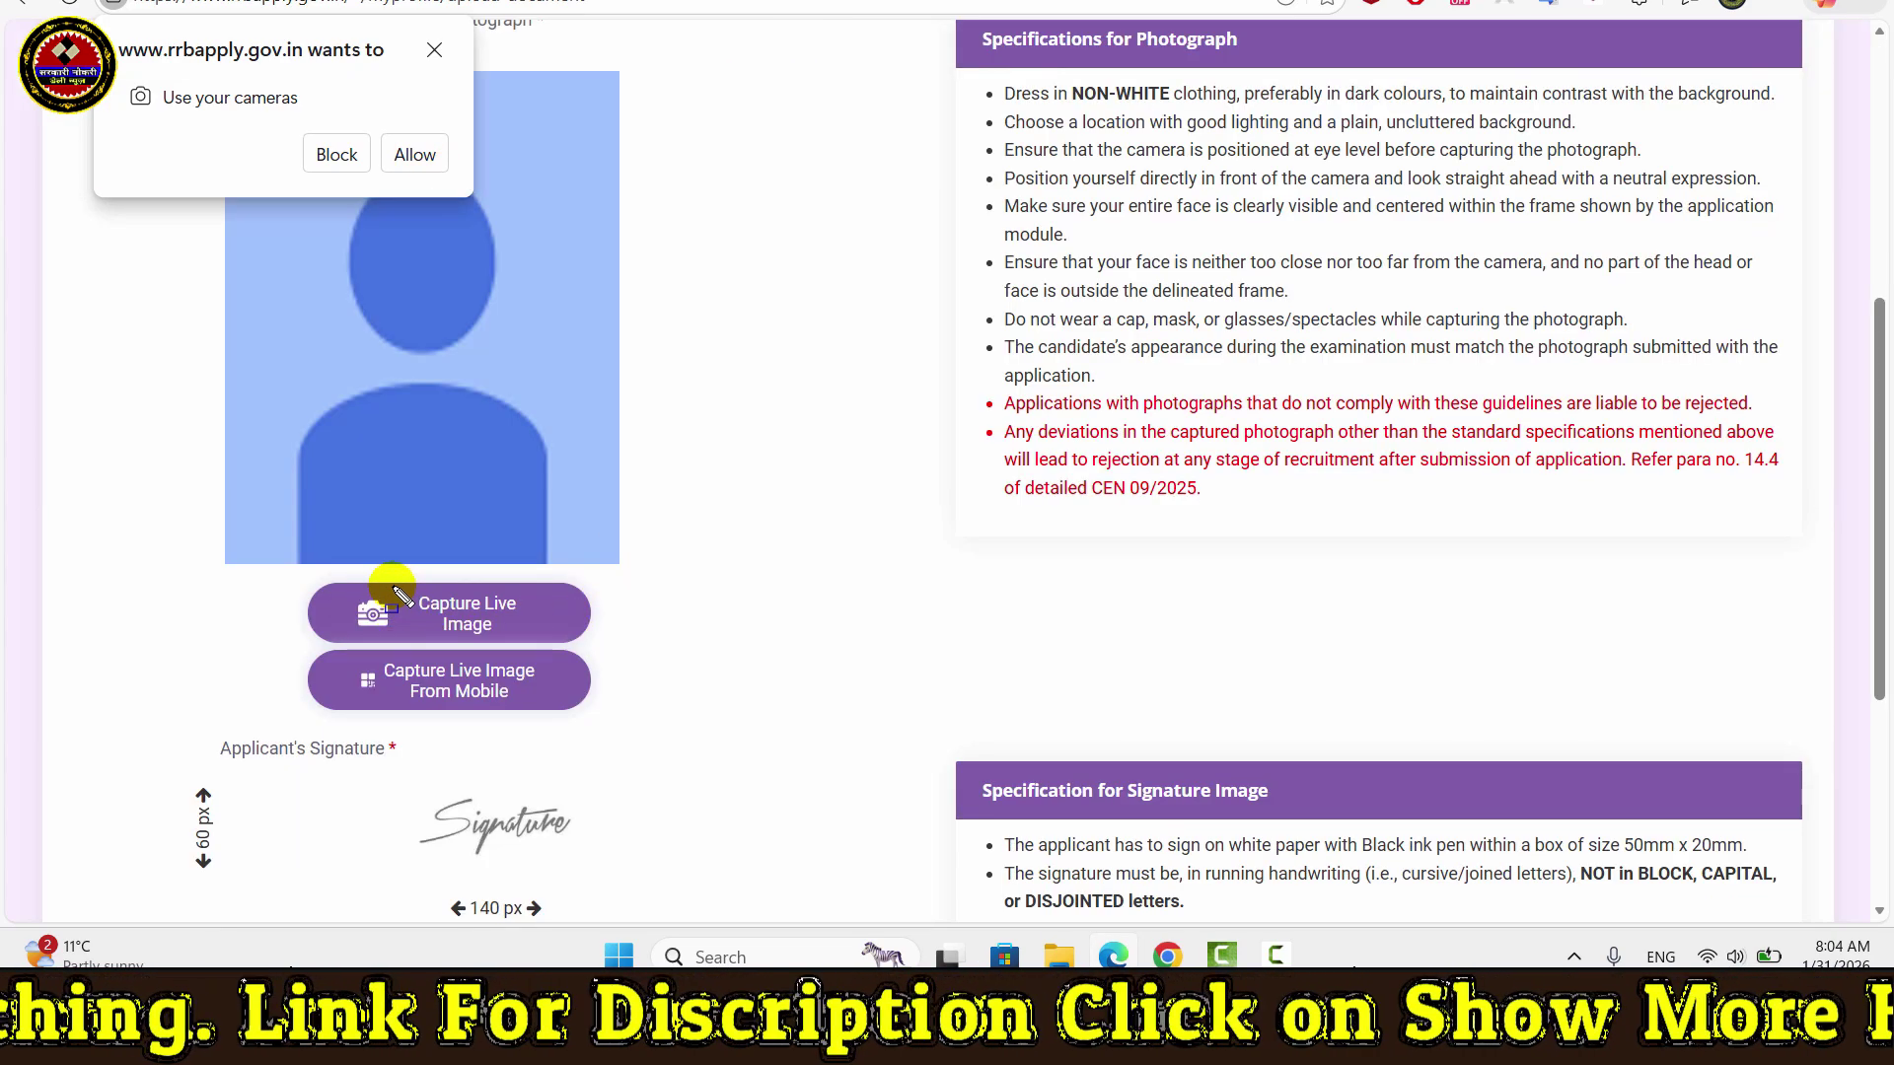
{"action": "left_click_drag", "start_coordinate": [400, 594], "coordinate": [570, 646]}
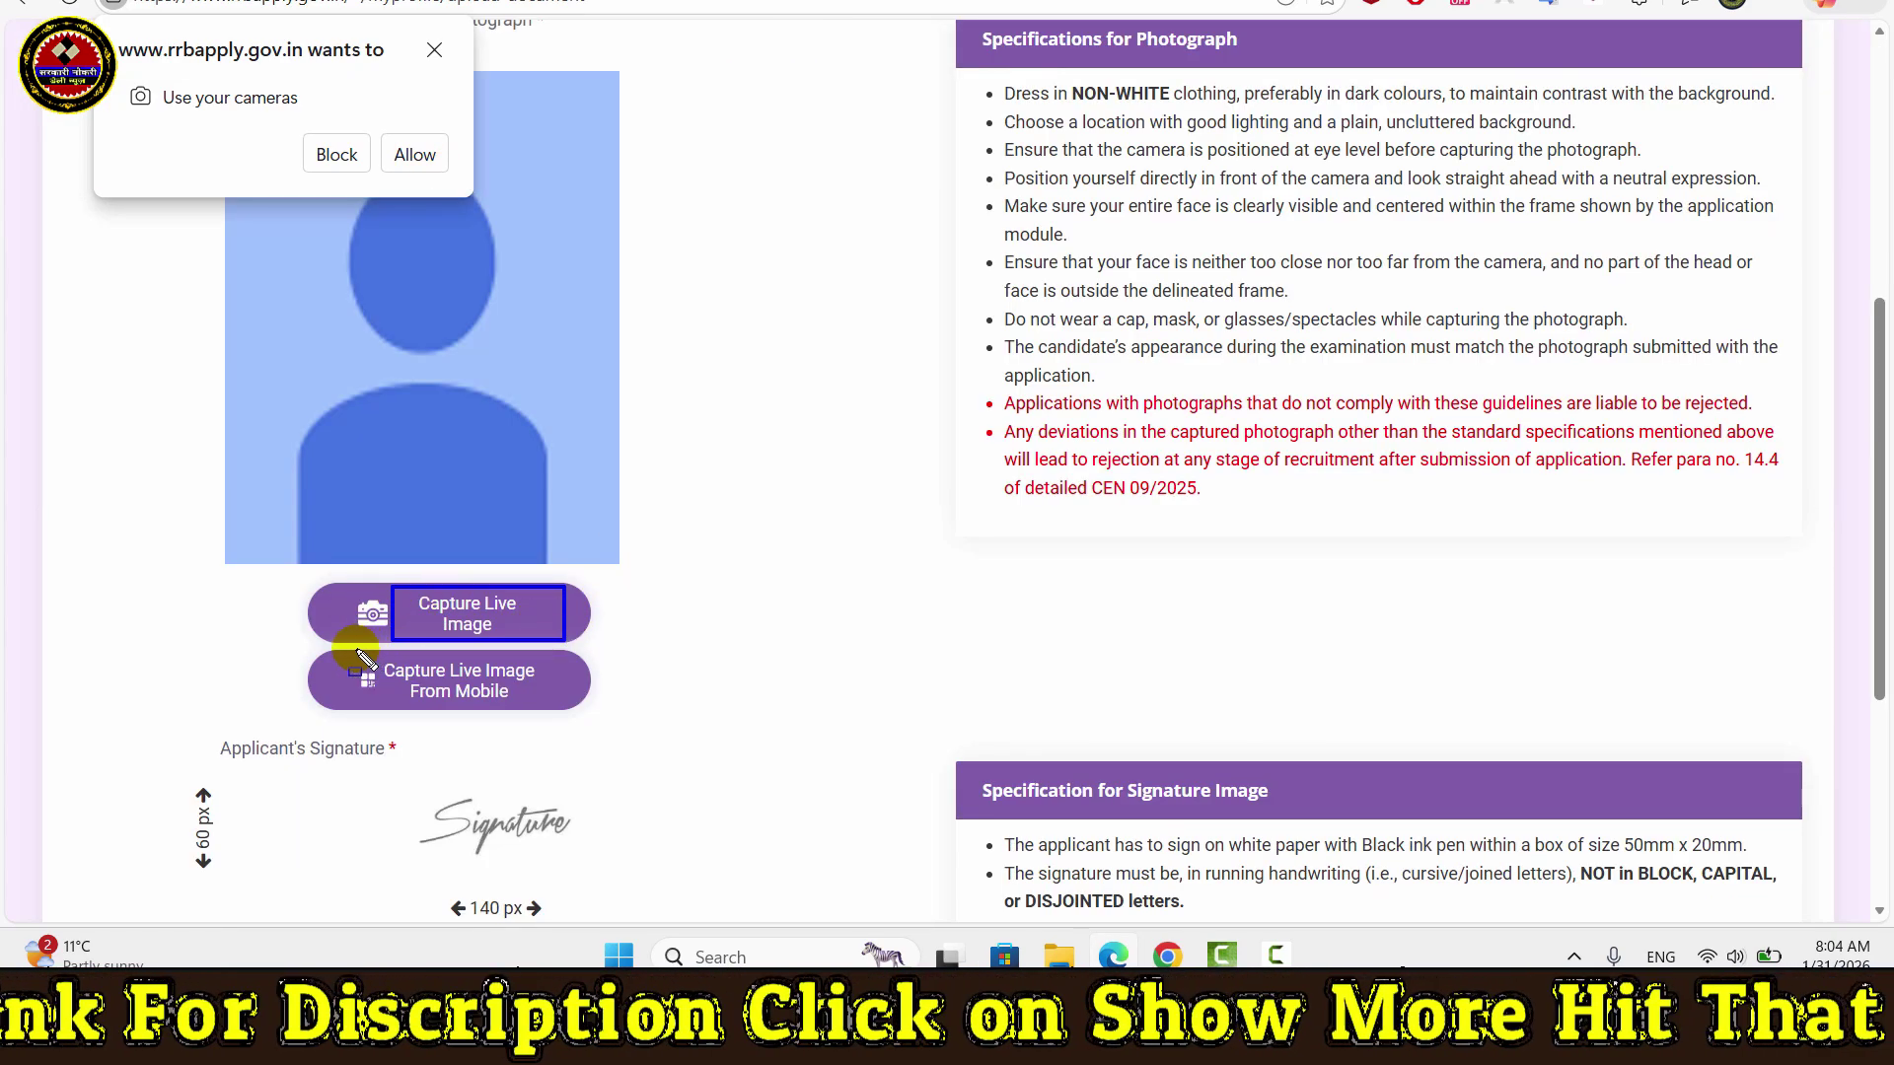
{"action": "mouse_move", "coordinate": [352, 648]}
{"action": "left_mouse_down"}
{"action": "mouse_move", "coordinate": [564, 740]}
{"action": "mouse_move", "coordinate": [565, 716]}
{"action": "left_mouse_up"}
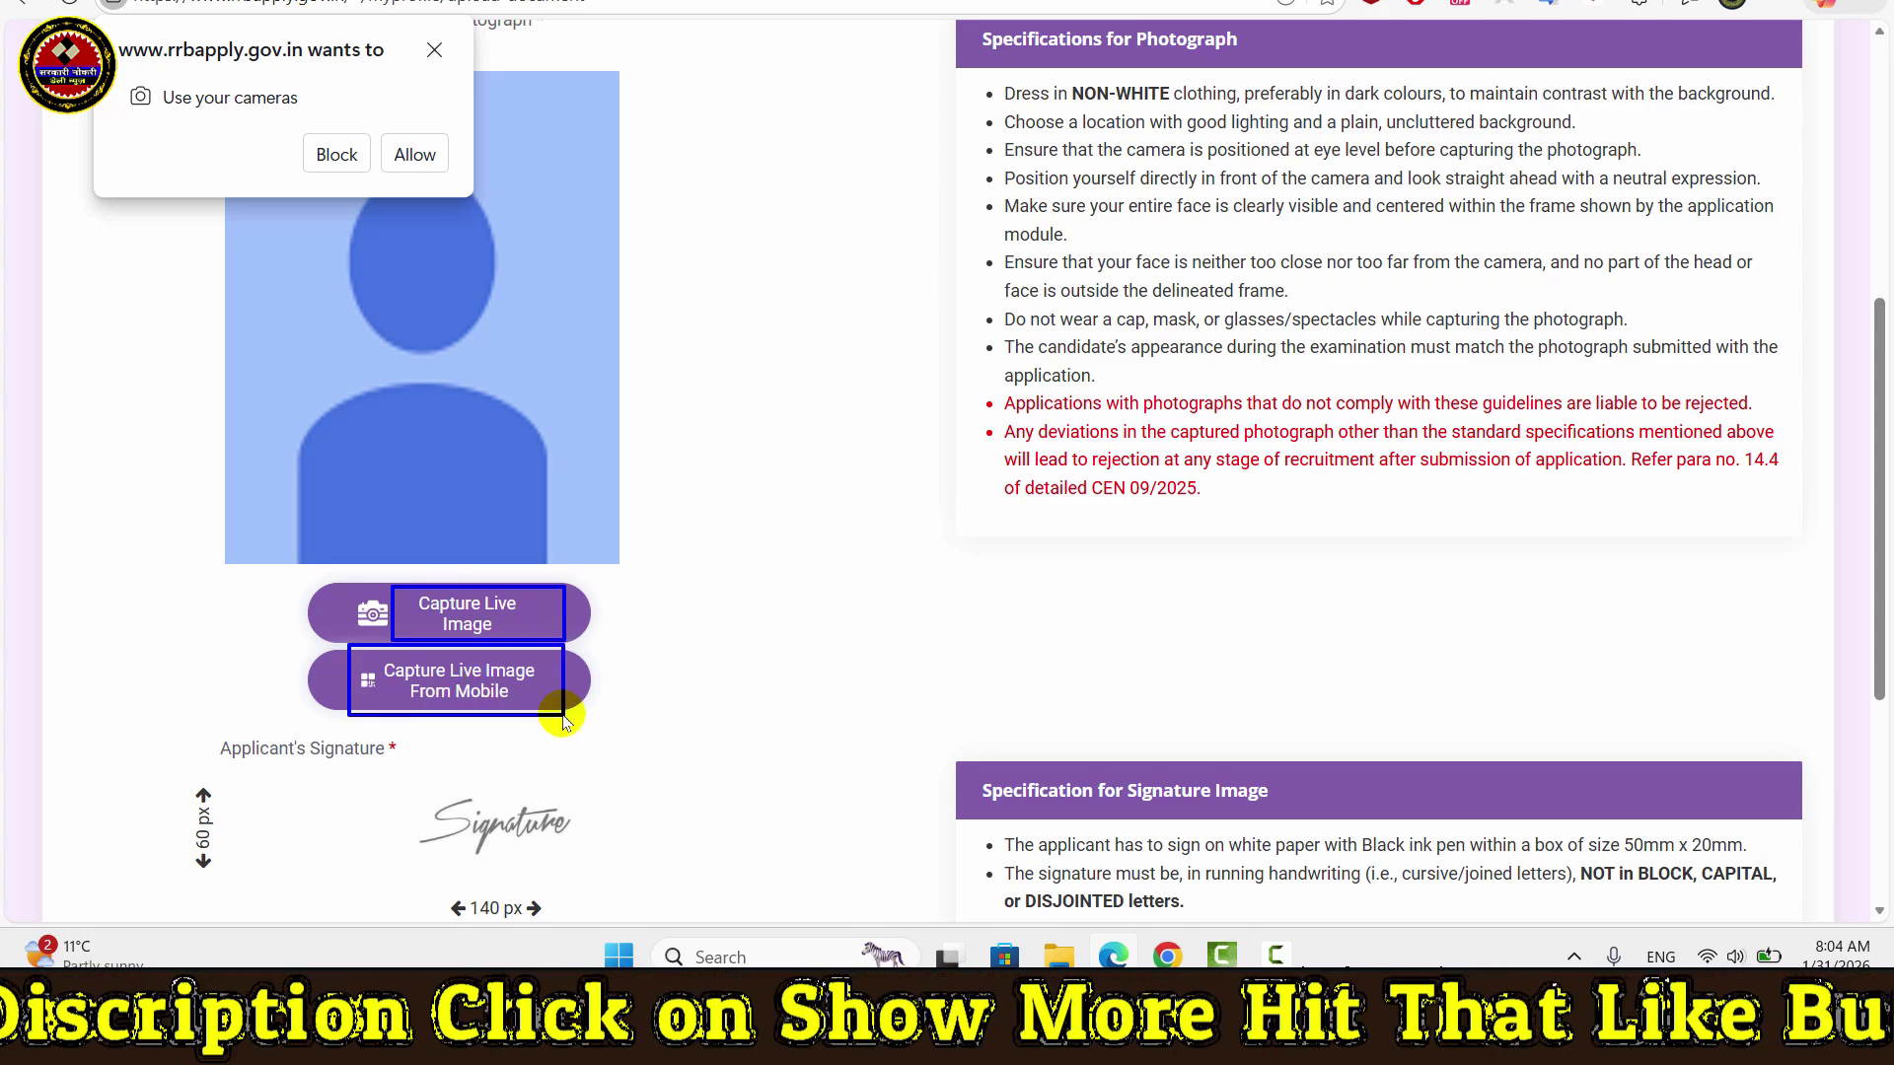
{"action": "left_click", "coordinate": [424, 695]}
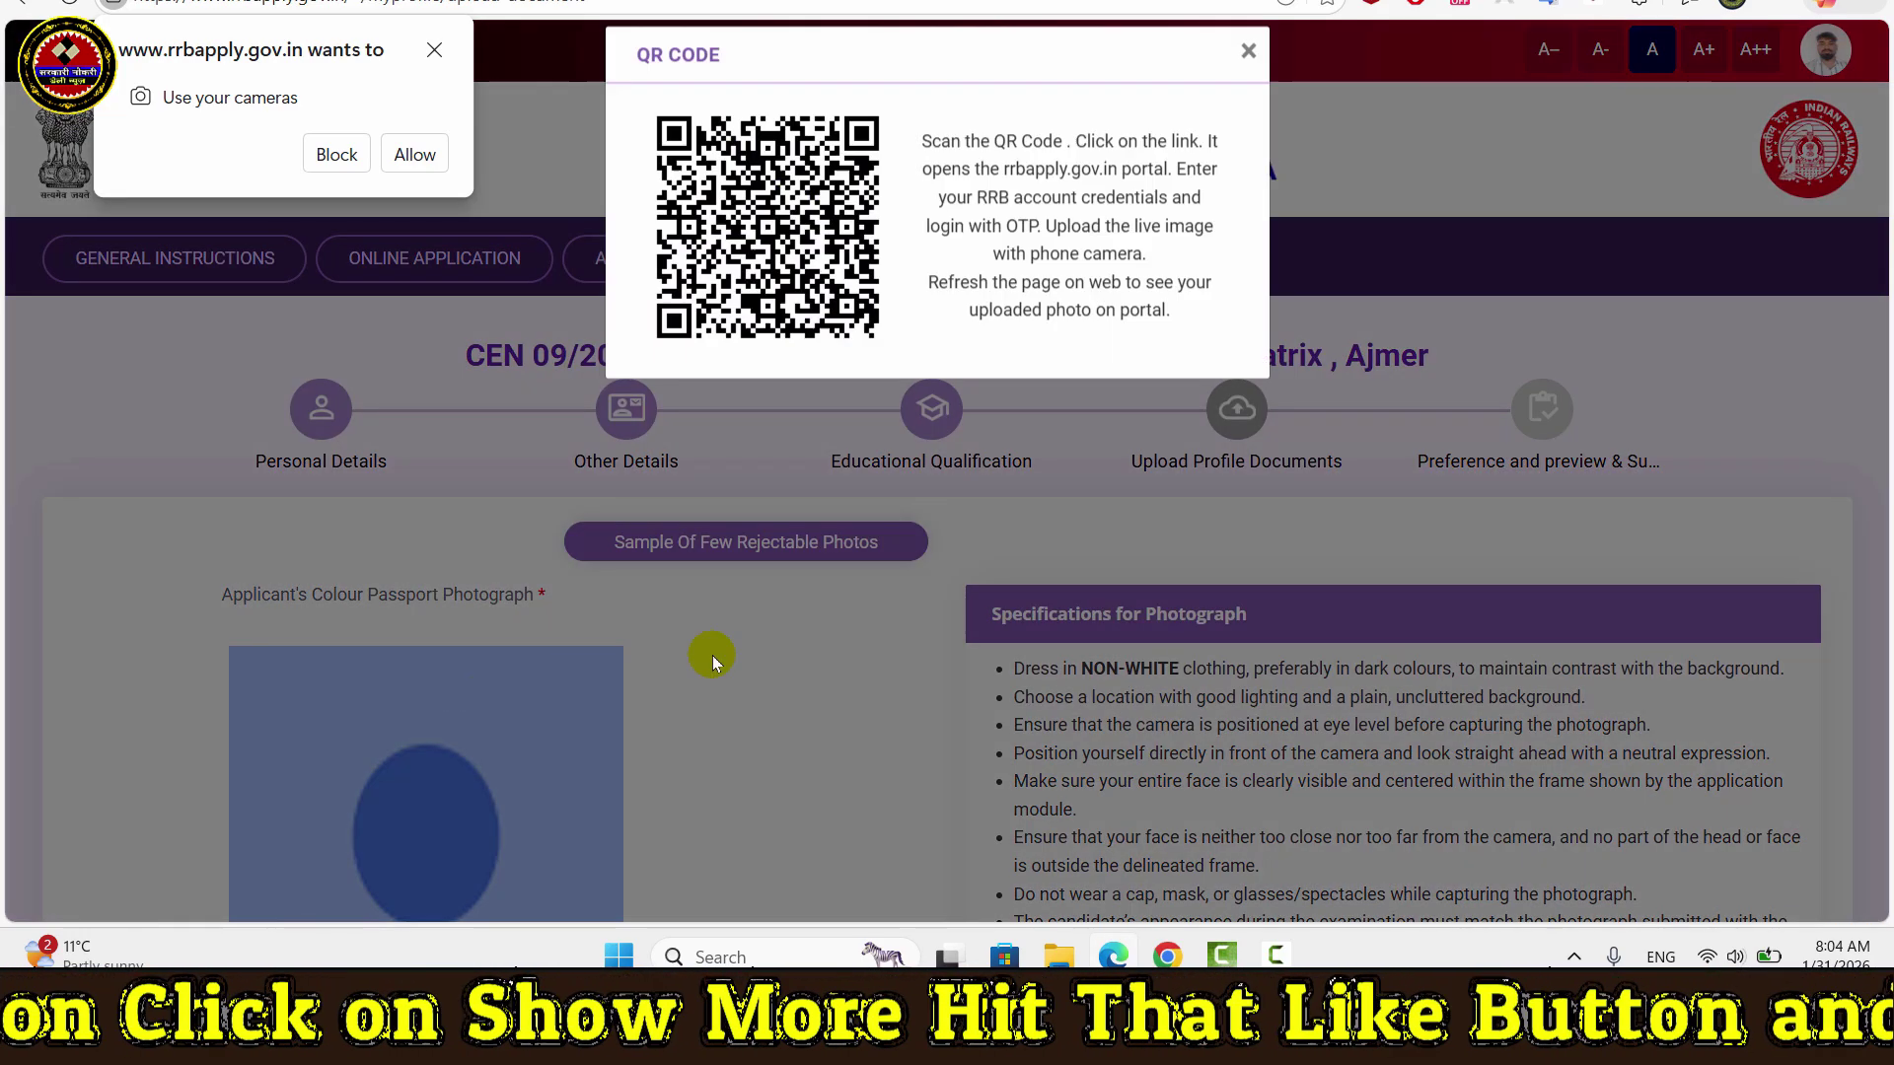
{"action": "left_click", "coordinate": [1246, 65]}
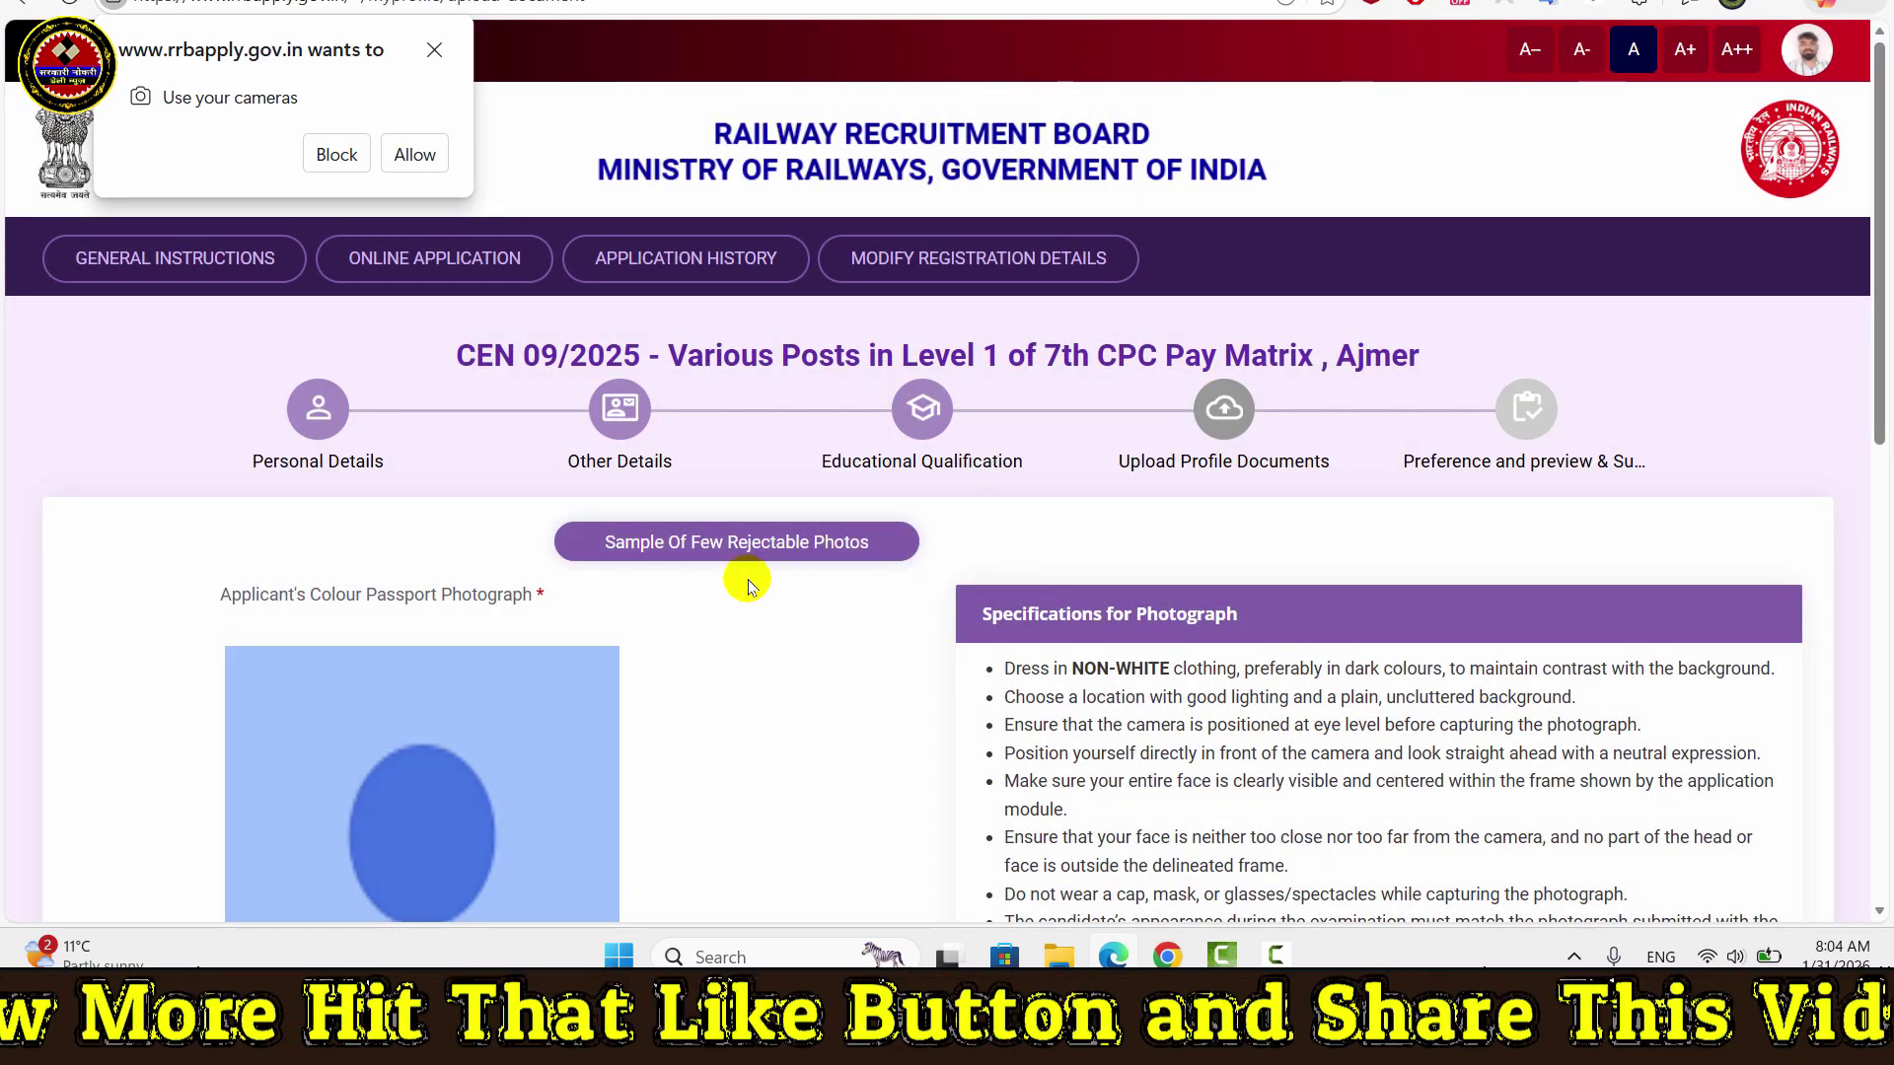
Step: Review the photograph specifications and allow the site to use the camera
{"action": "scroll", "coordinate": [748, 585], "scroll_direction": "down", "scroll_amount": 2}
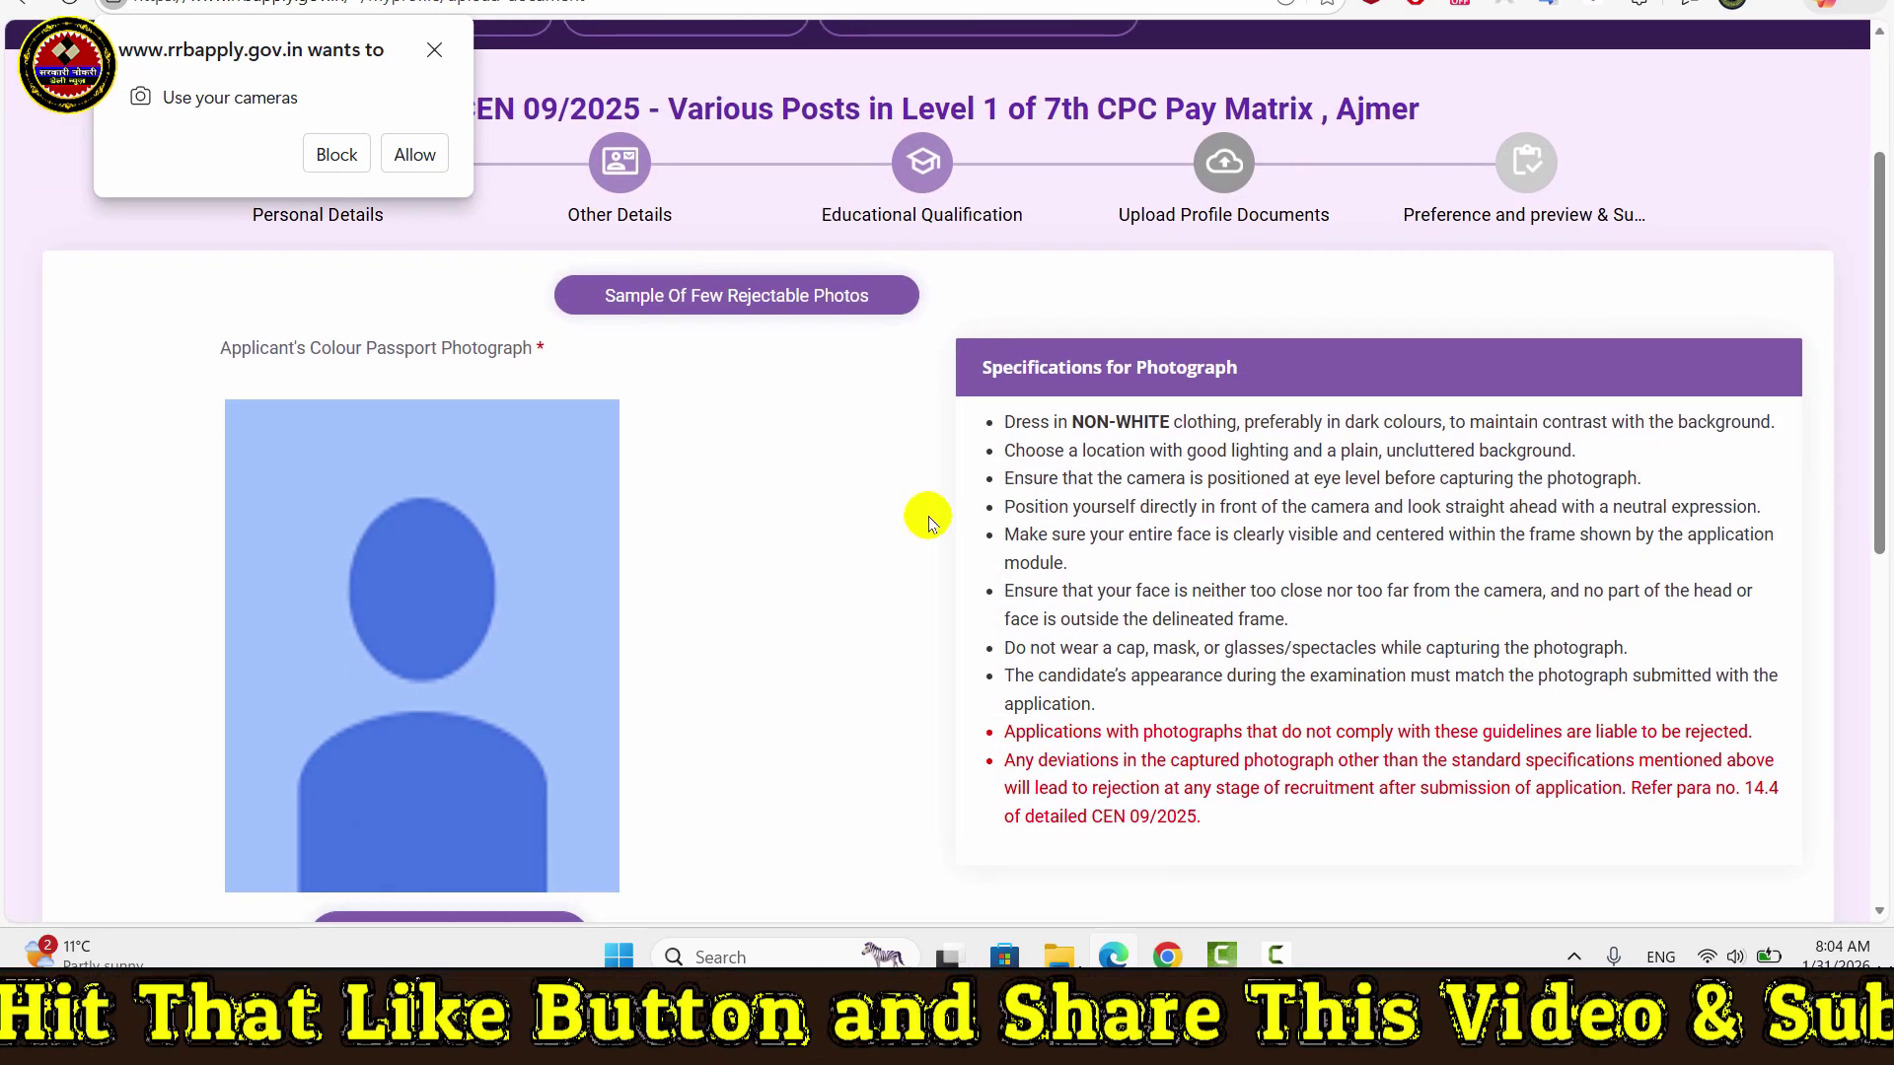
{"action": "scroll", "coordinate": [920, 523], "scroll_direction": "down", "scroll_amount": 6}
{"action": "scroll", "coordinate": [921, 532], "scroll_direction": "up", "scroll_amount": 10}
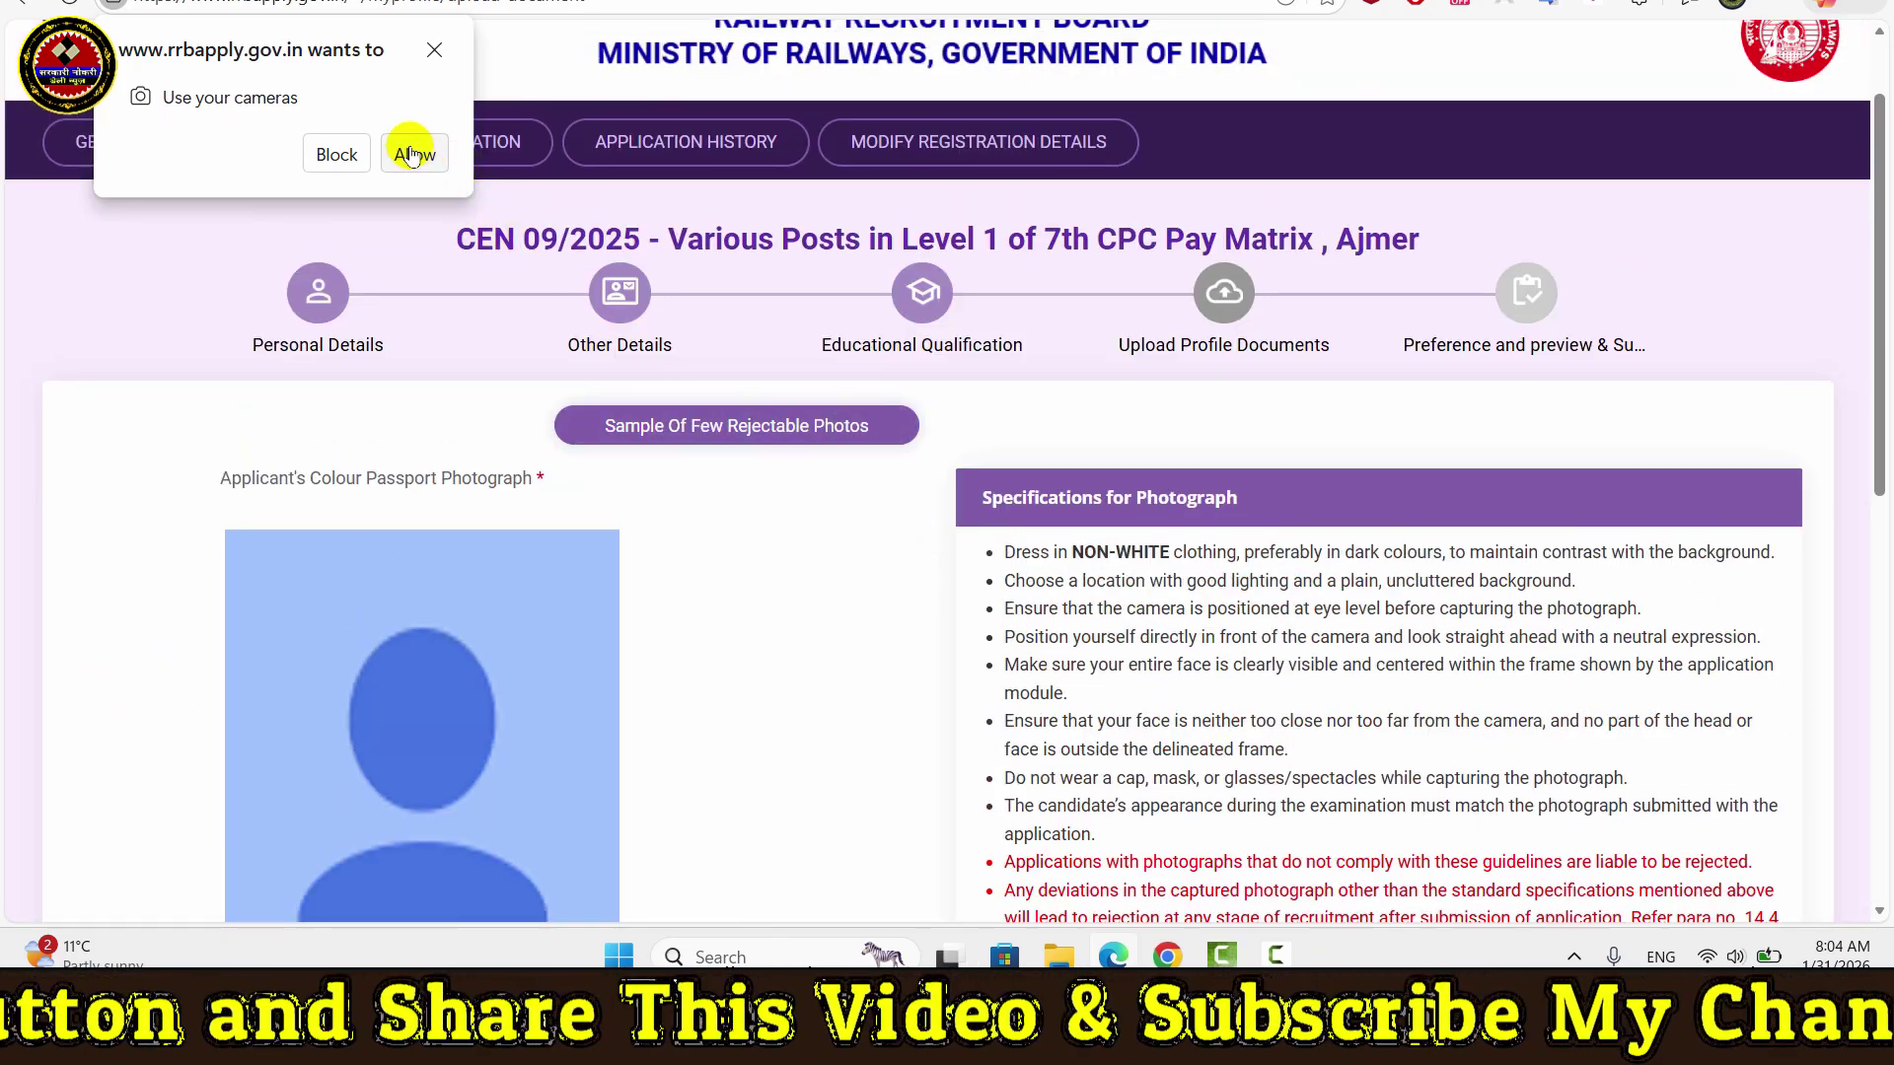
{"action": "left_click", "coordinate": [413, 155]}
{"action": "scroll", "coordinate": [522, 737], "scroll_direction": "down", "scroll_amount": 3}
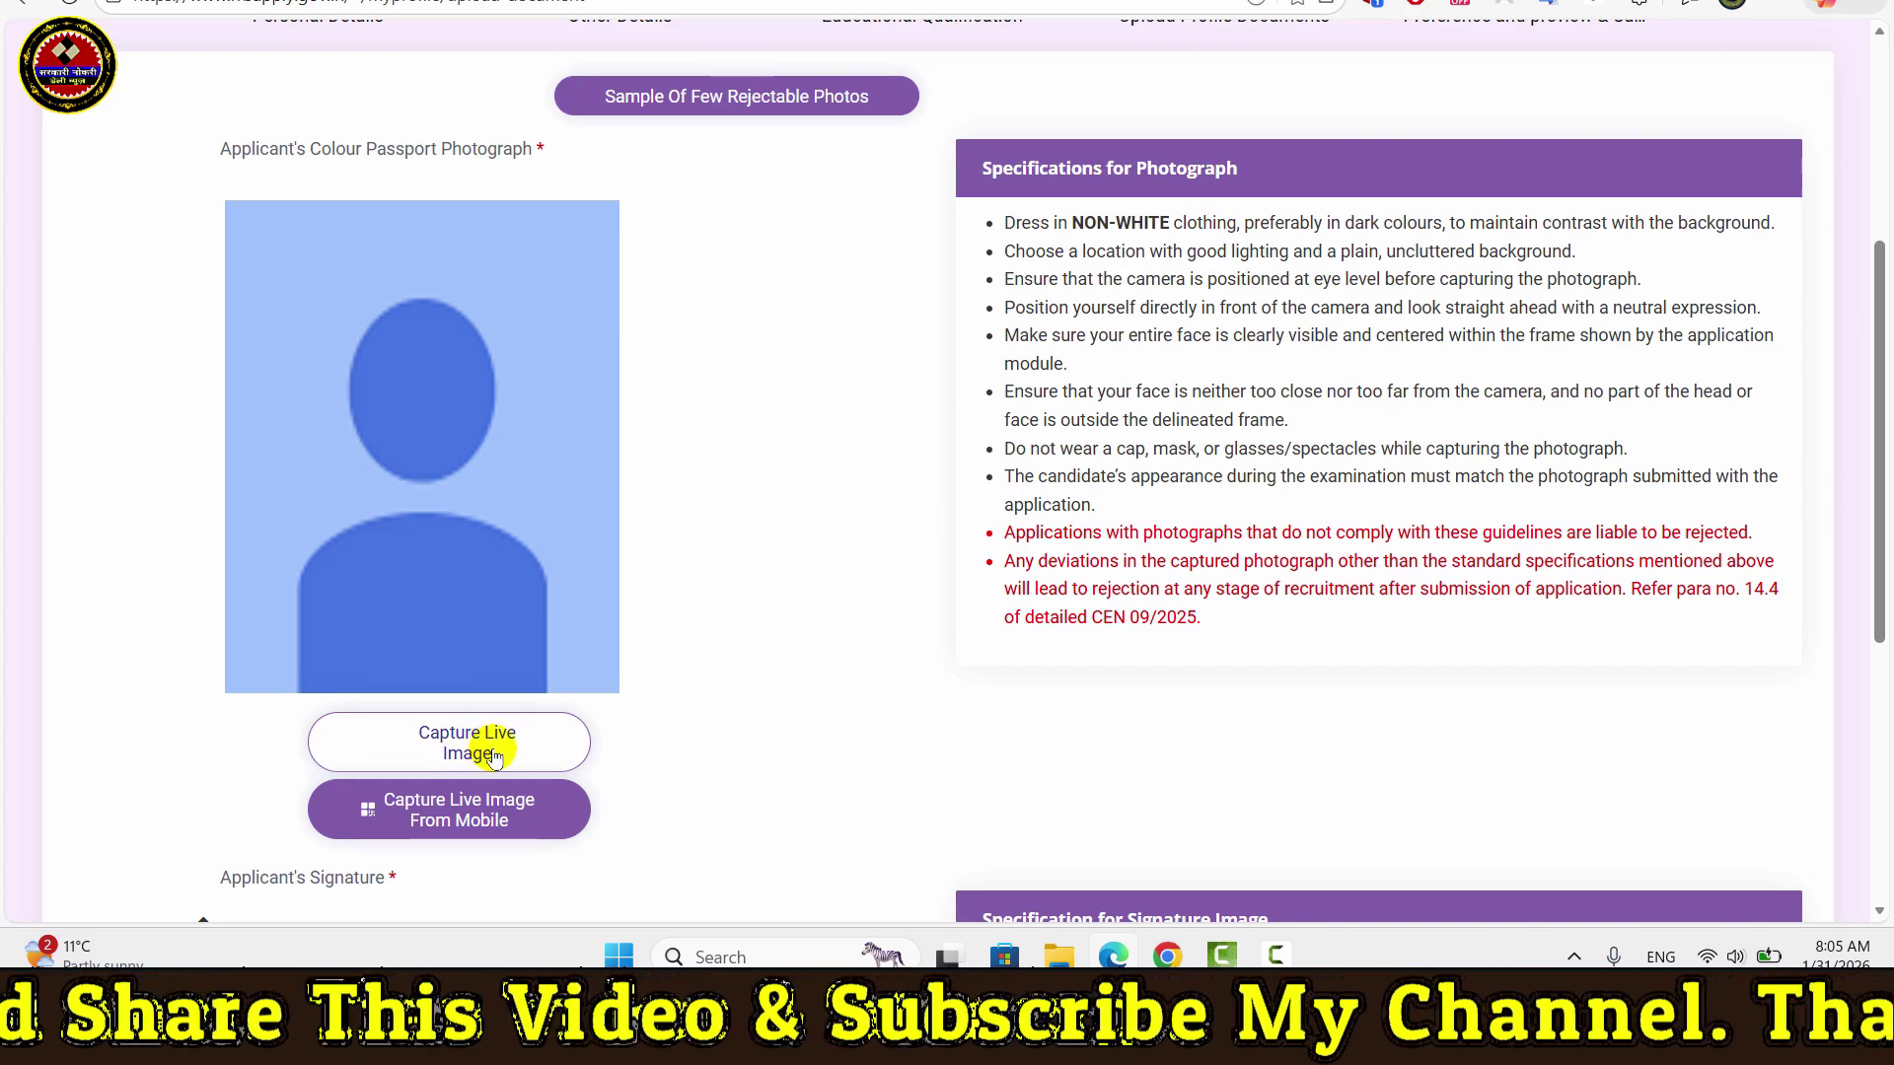
Step: Open the live image capture instructions and read the do's and don'ts in English and Hindi
{"action": "left_click", "coordinate": [492, 755]}
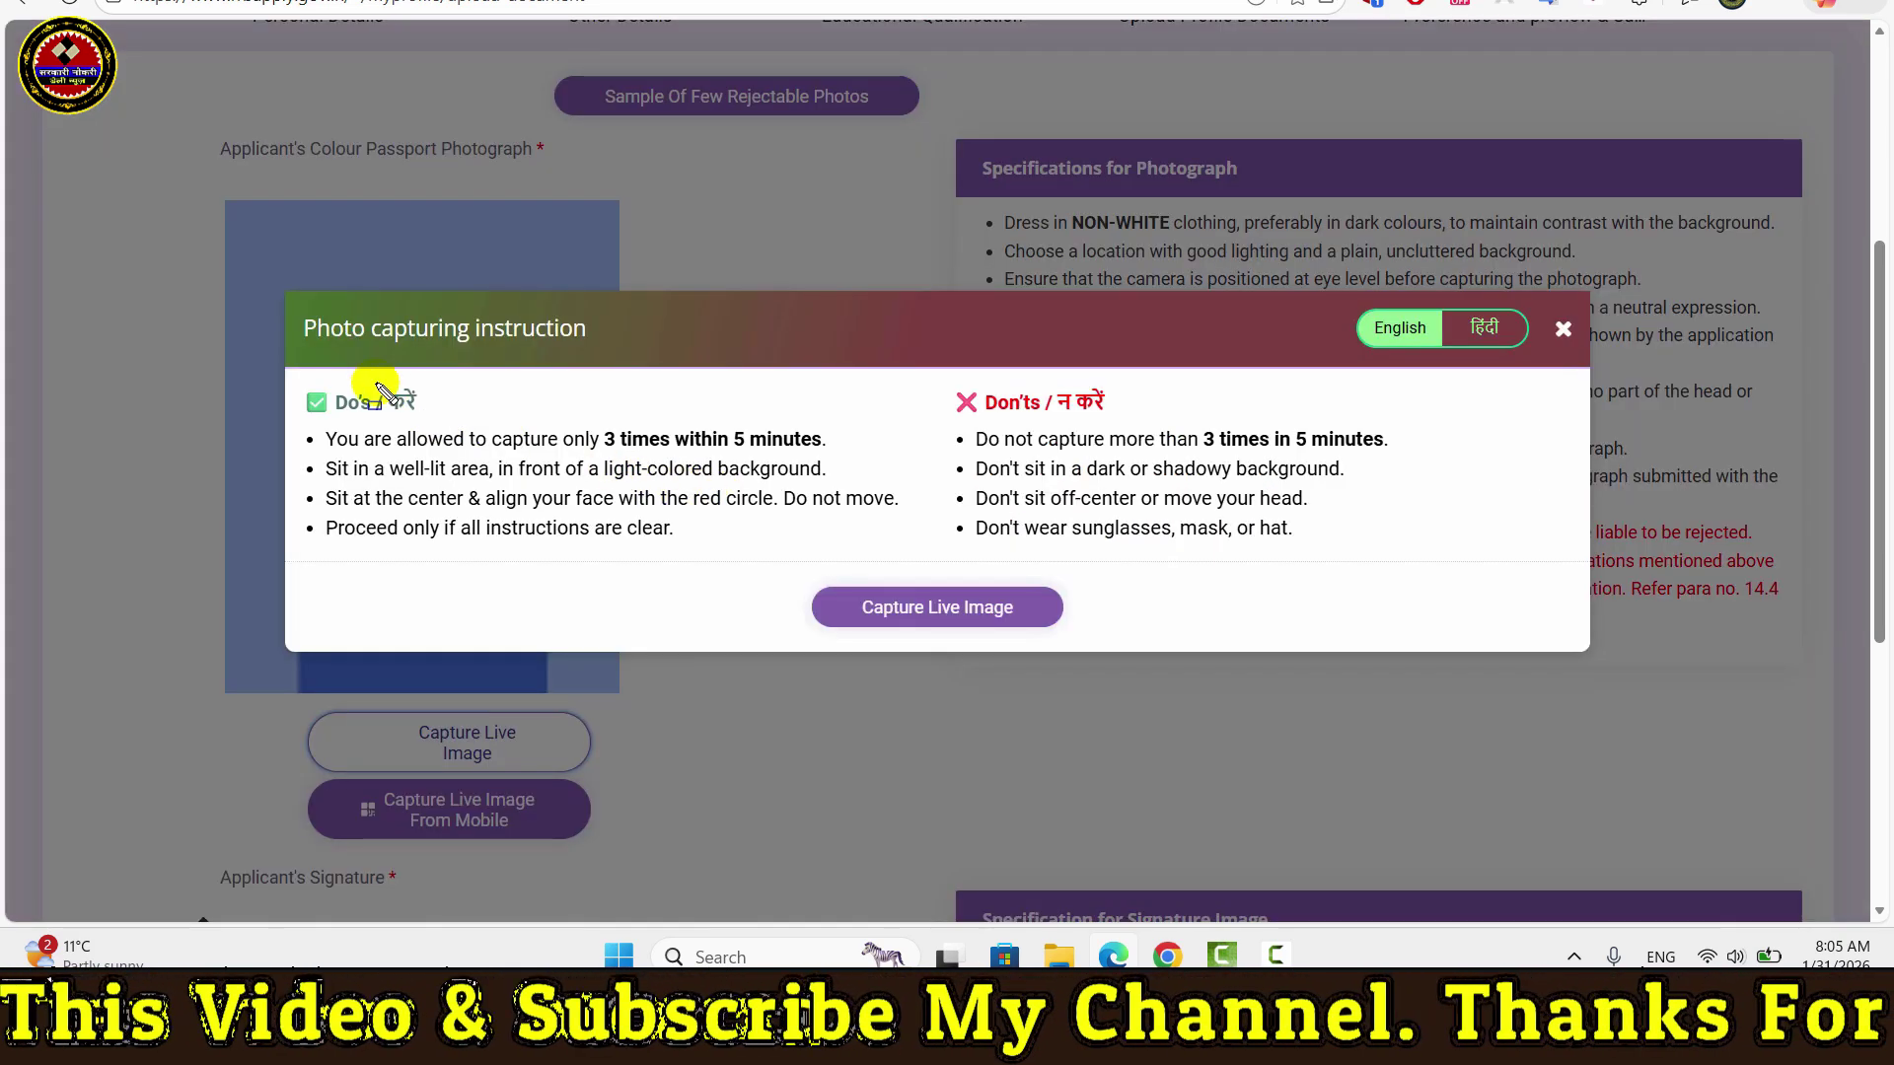
{"action": "mouse_move", "coordinate": [274, 368]}
{"action": "left_mouse_down"}
{"action": "mouse_move", "coordinate": [1125, 578]}
{"action": "mouse_move", "coordinate": [1485, 575]}
{"action": "left_mouse_up"}
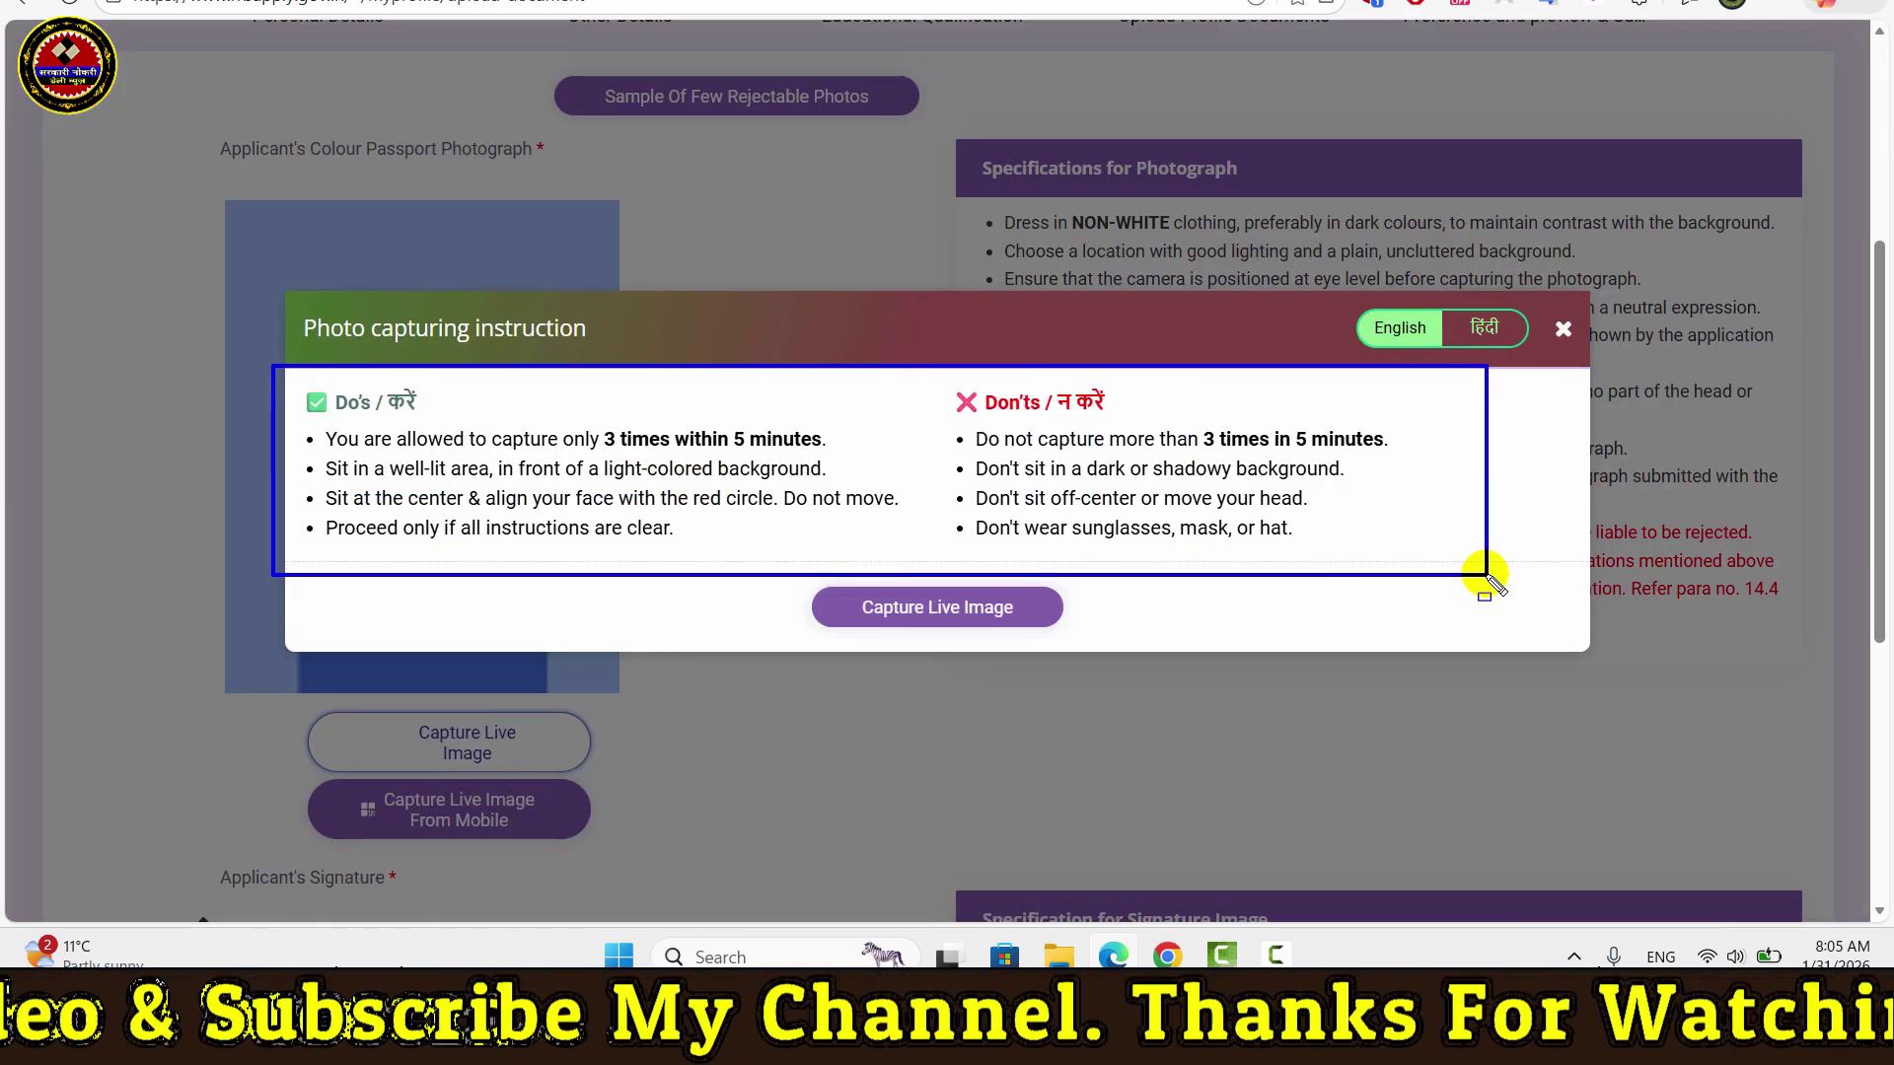
{"action": "left_click_drag", "start_coordinate": [408, 415], "coordinate": [864, 460]}
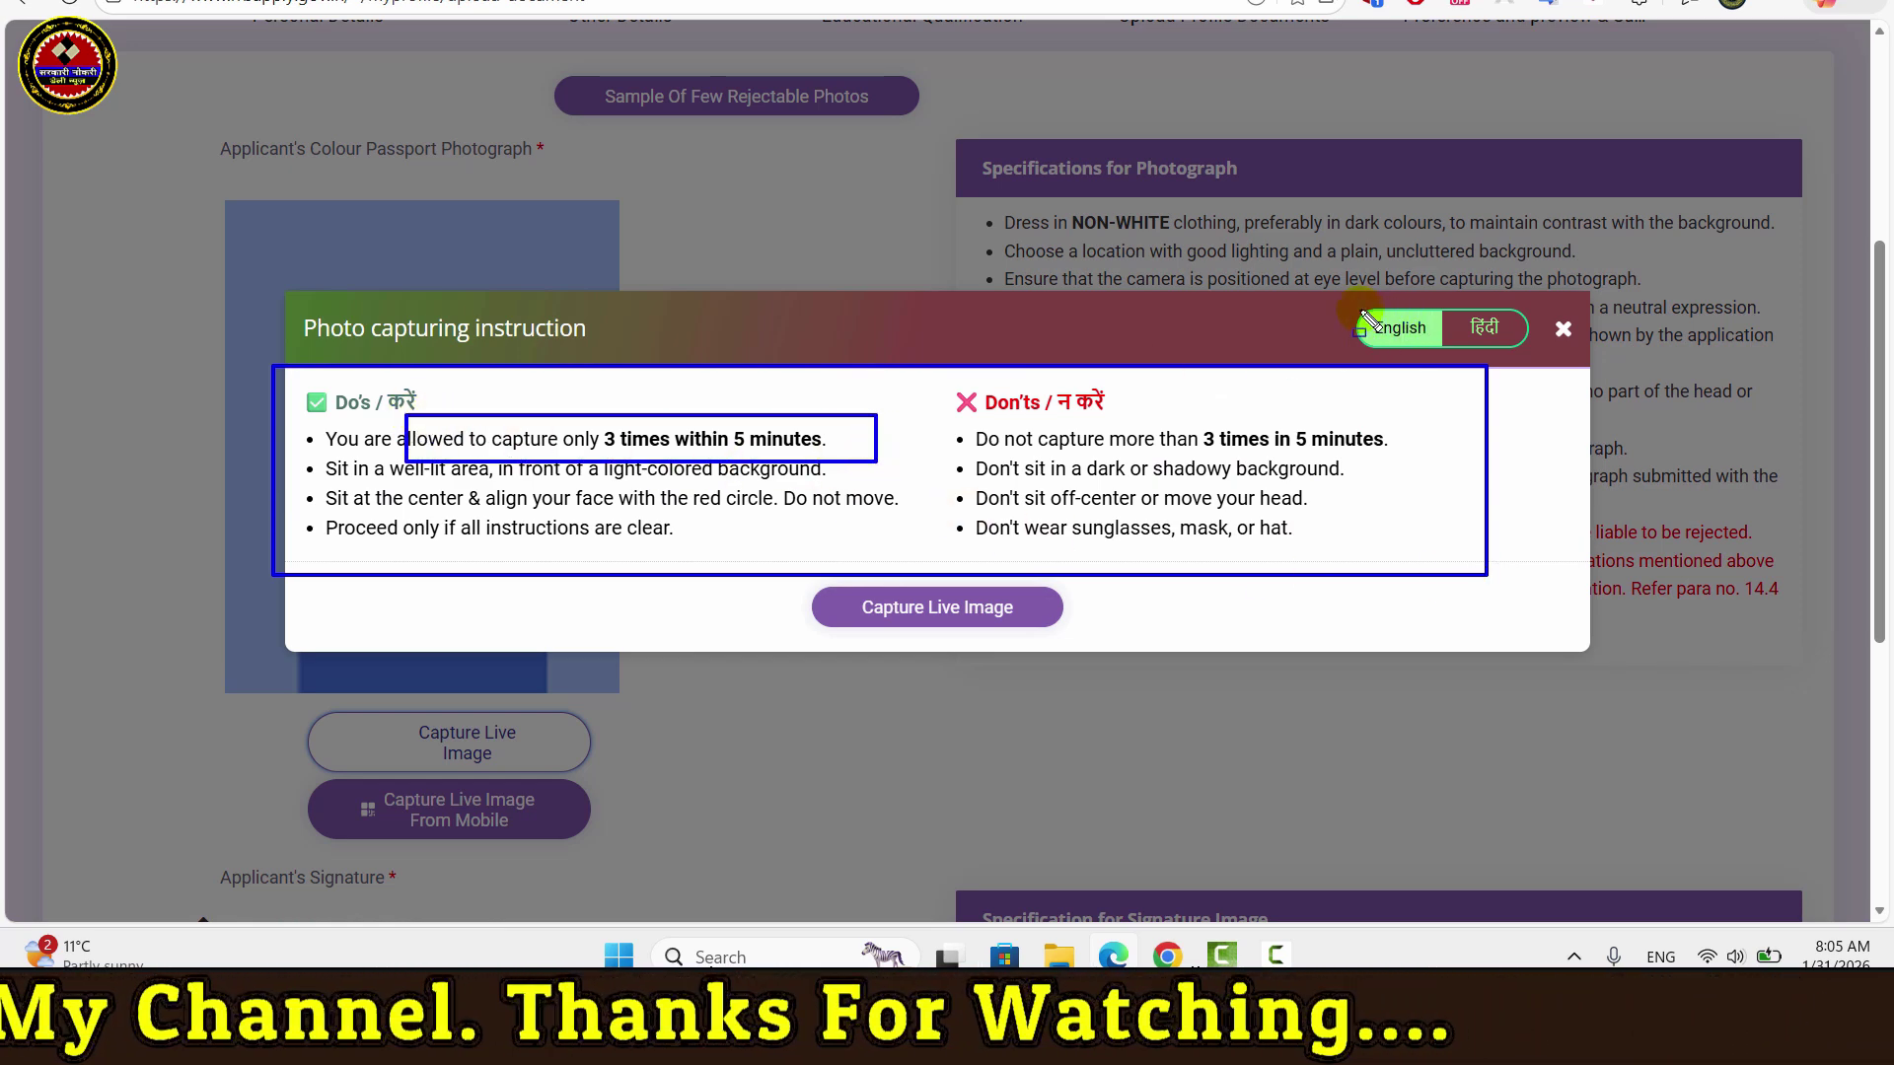
{"action": "left_click", "coordinate": [1414, 331]}
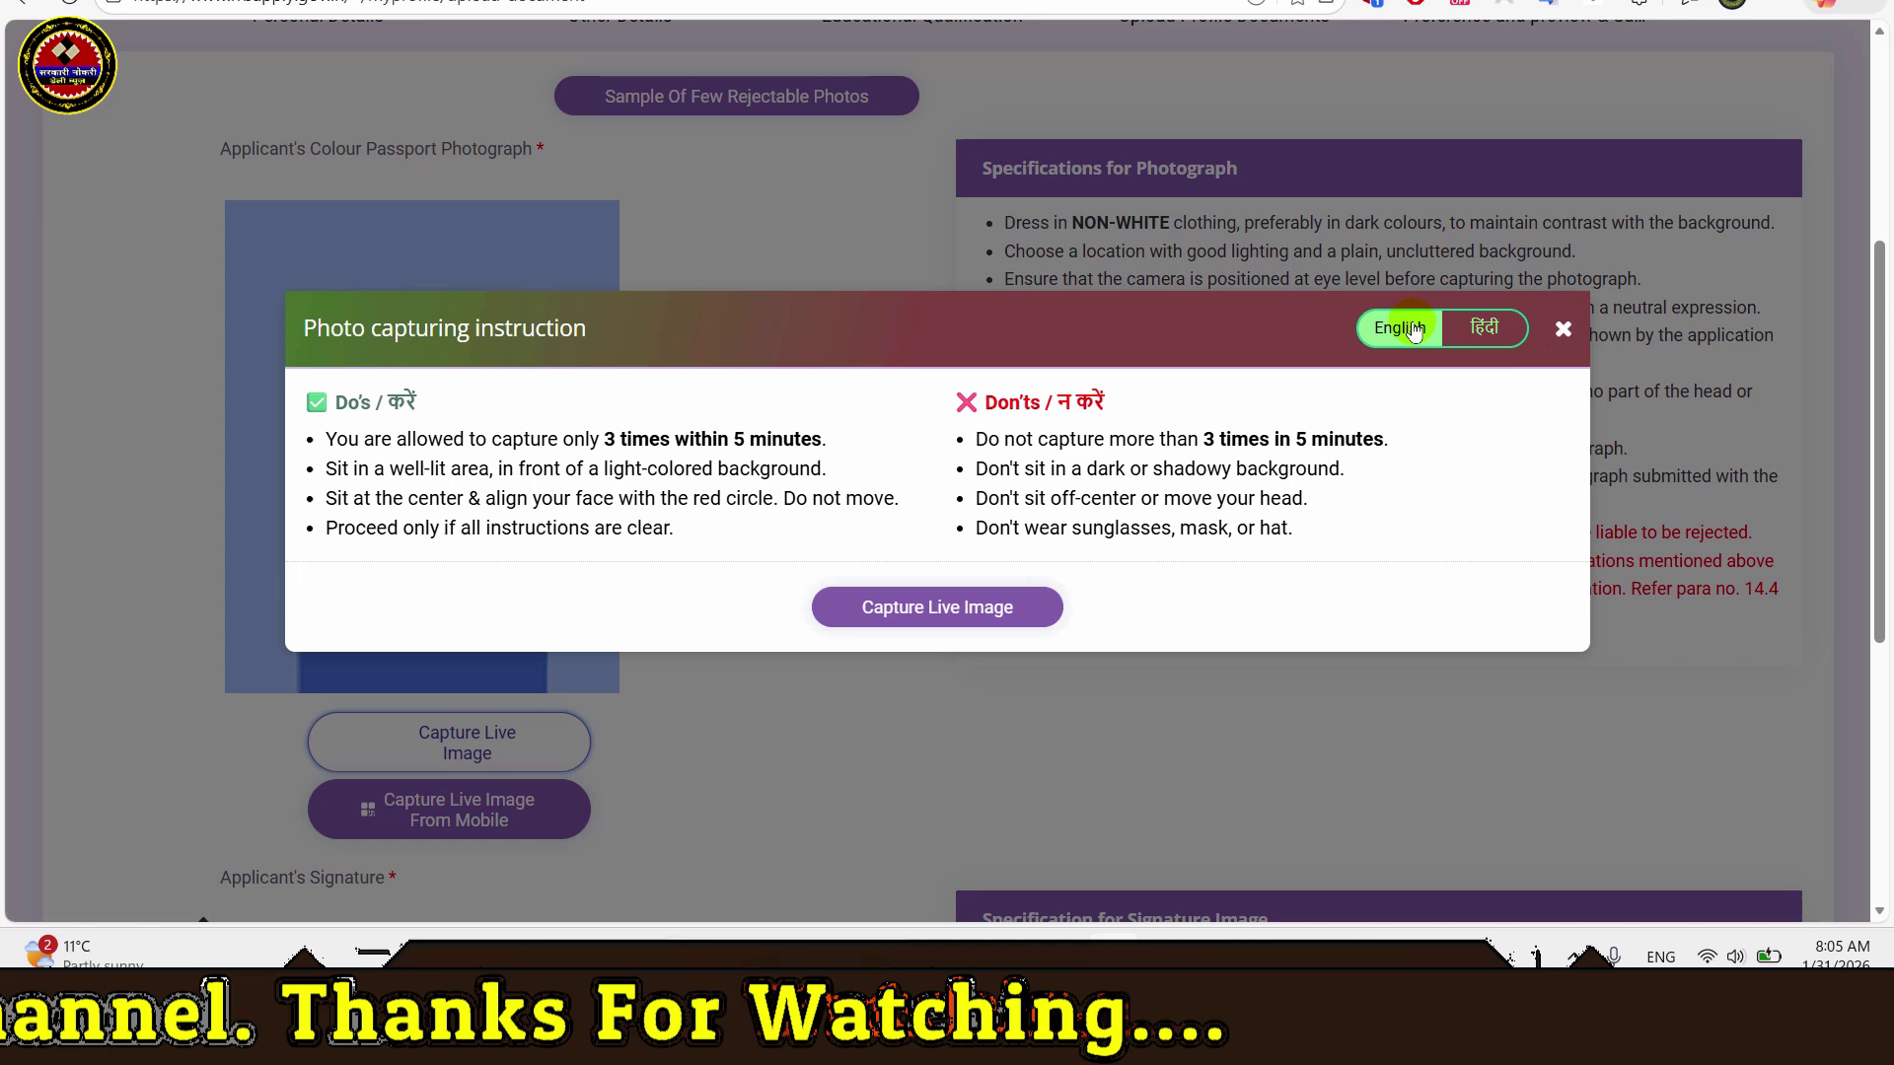
{"action": "left_click", "coordinate": [1480, 328]}
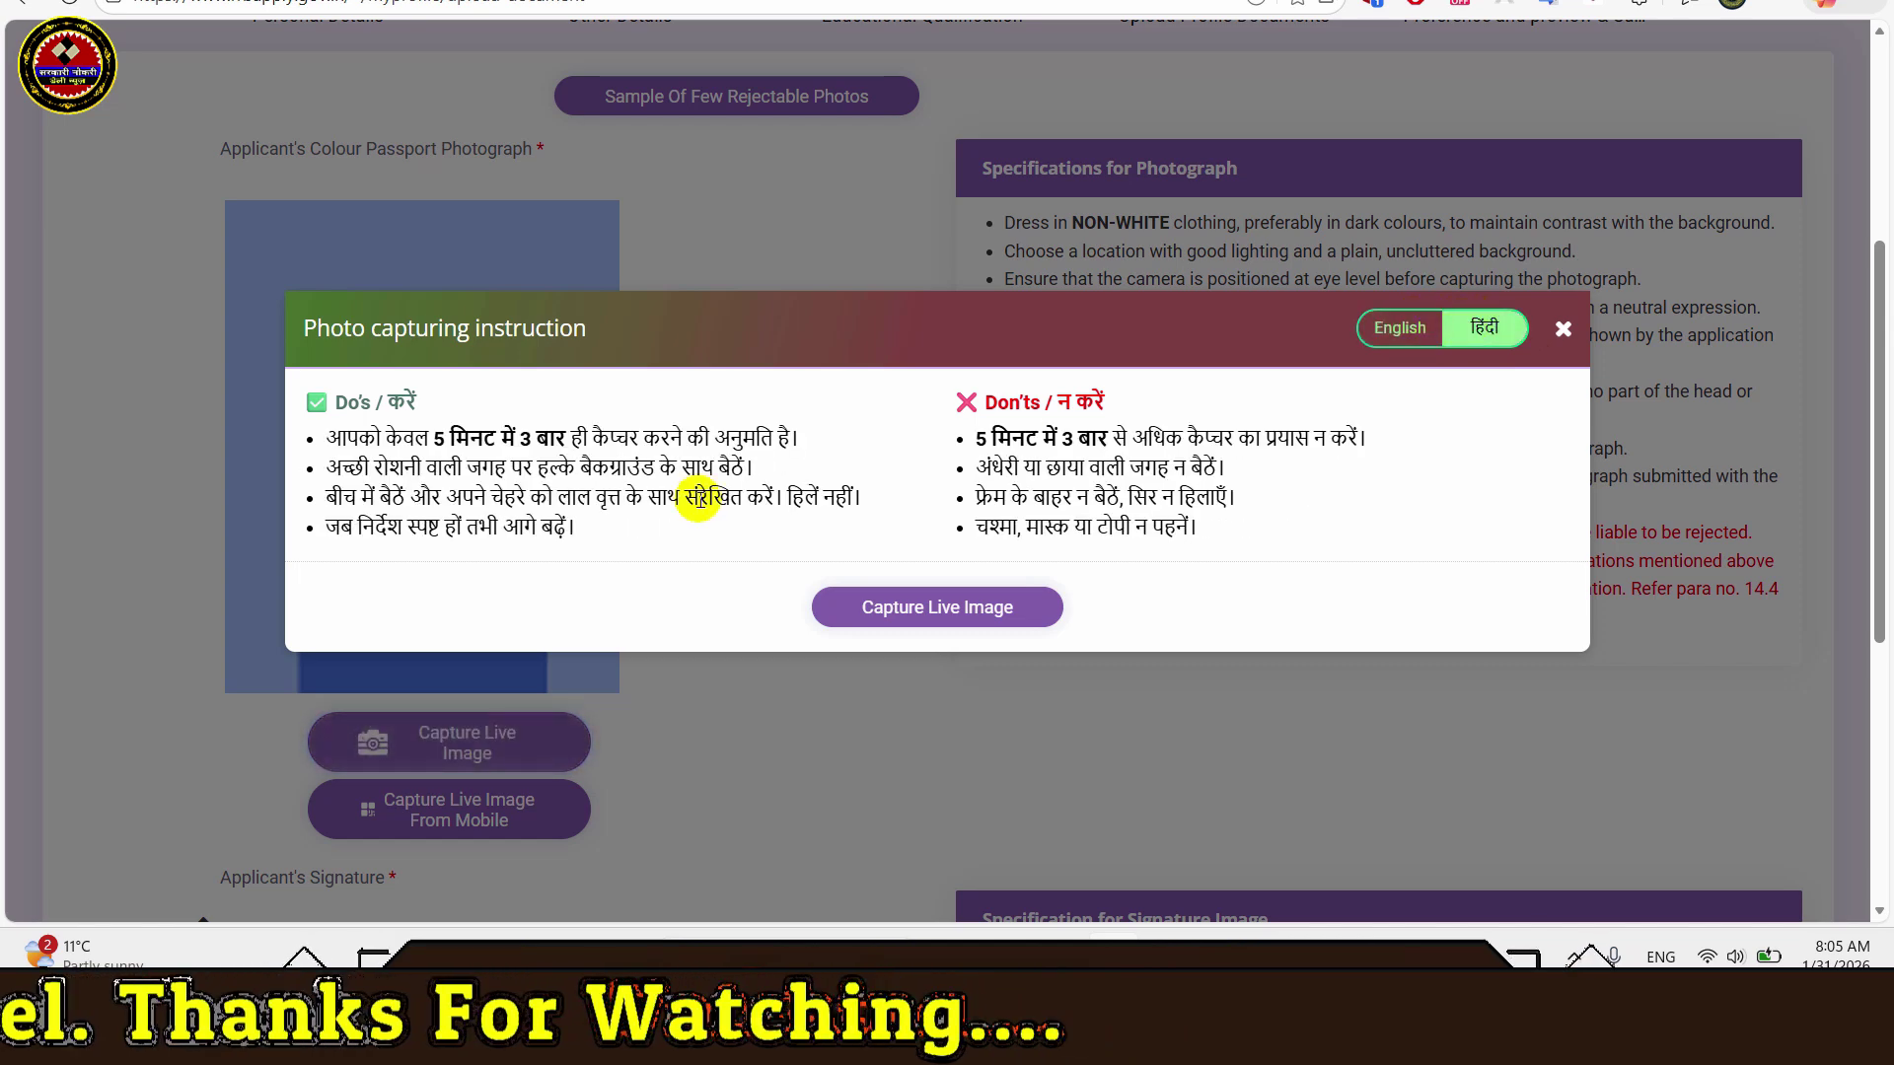
{"action": "left_click", "coordinate": [1399, 330]}
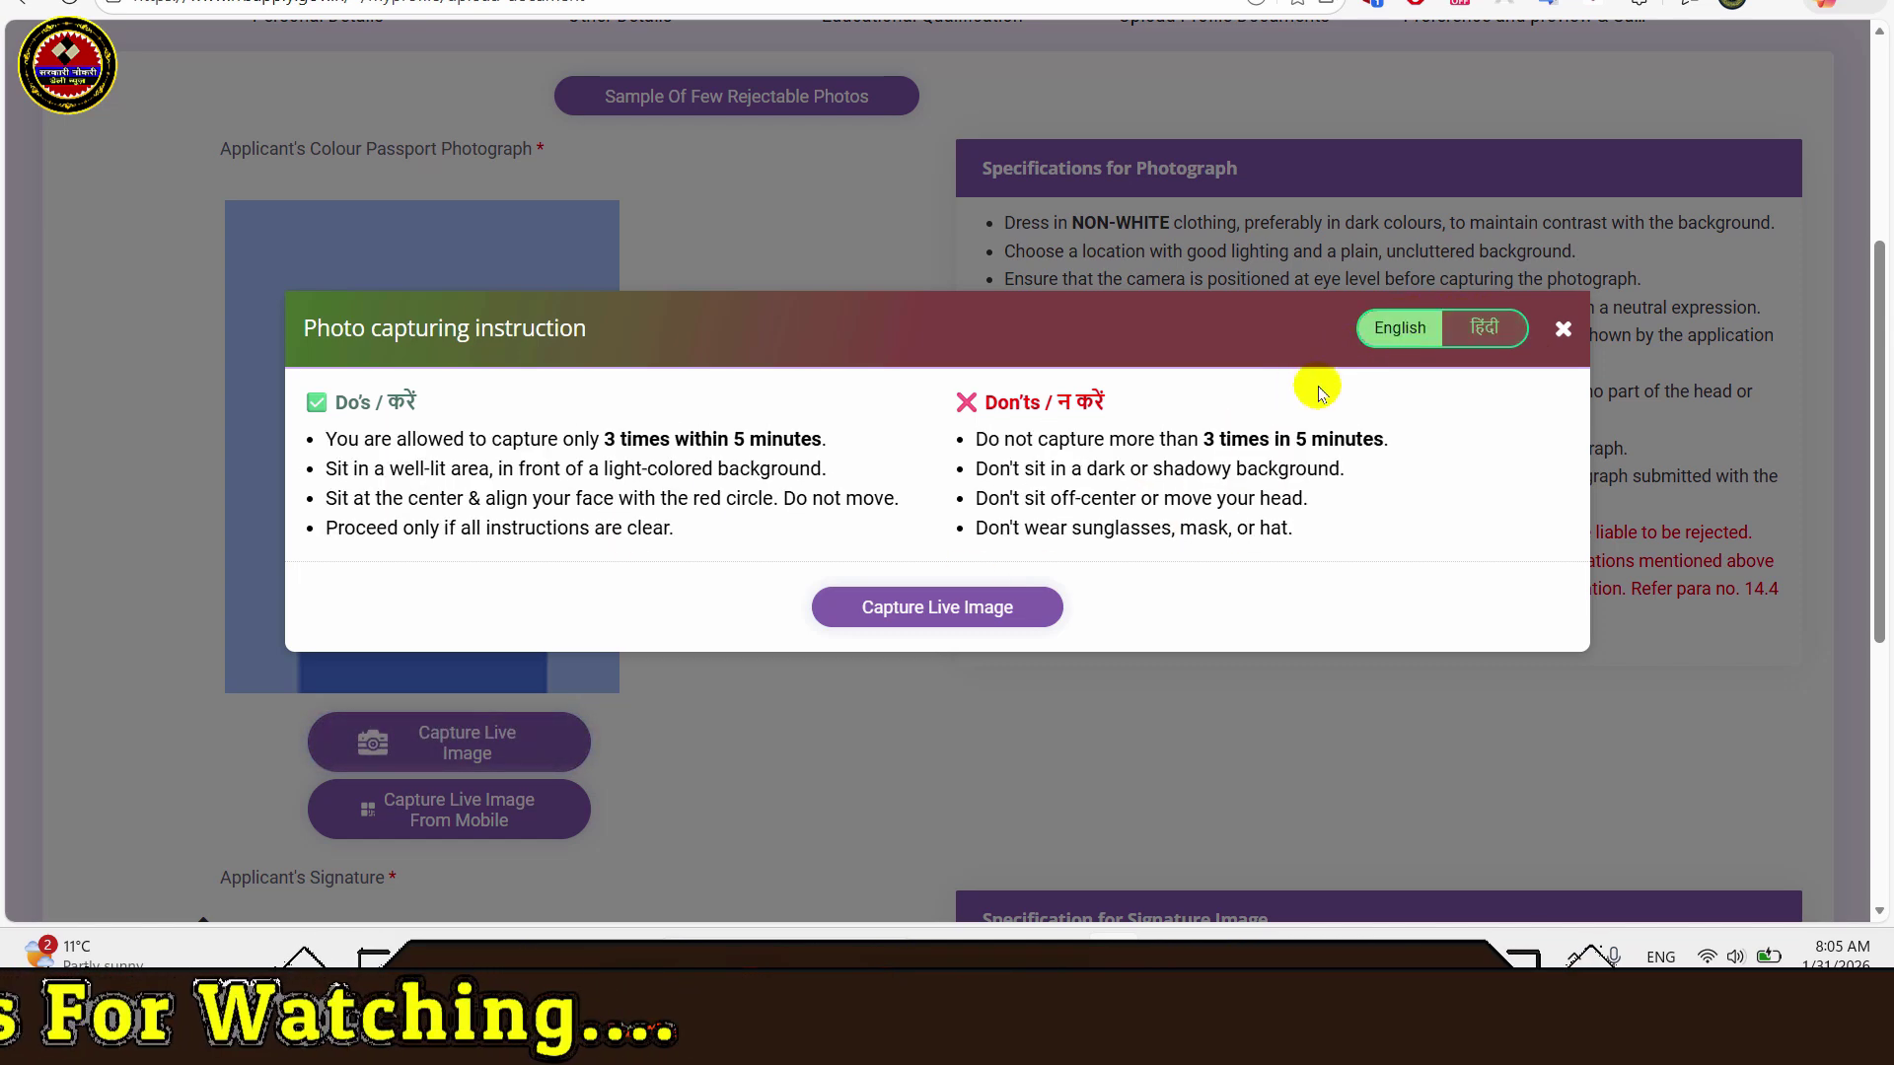
Step: Proceed from the instructions to the twin question and capture the applicant's live photograph
{"action": "left_click", "coordinate": [927, 609]}
{"action": "left_click_drag", "start_coordinate": [873, 434], "coordinate": [1060, 505]}
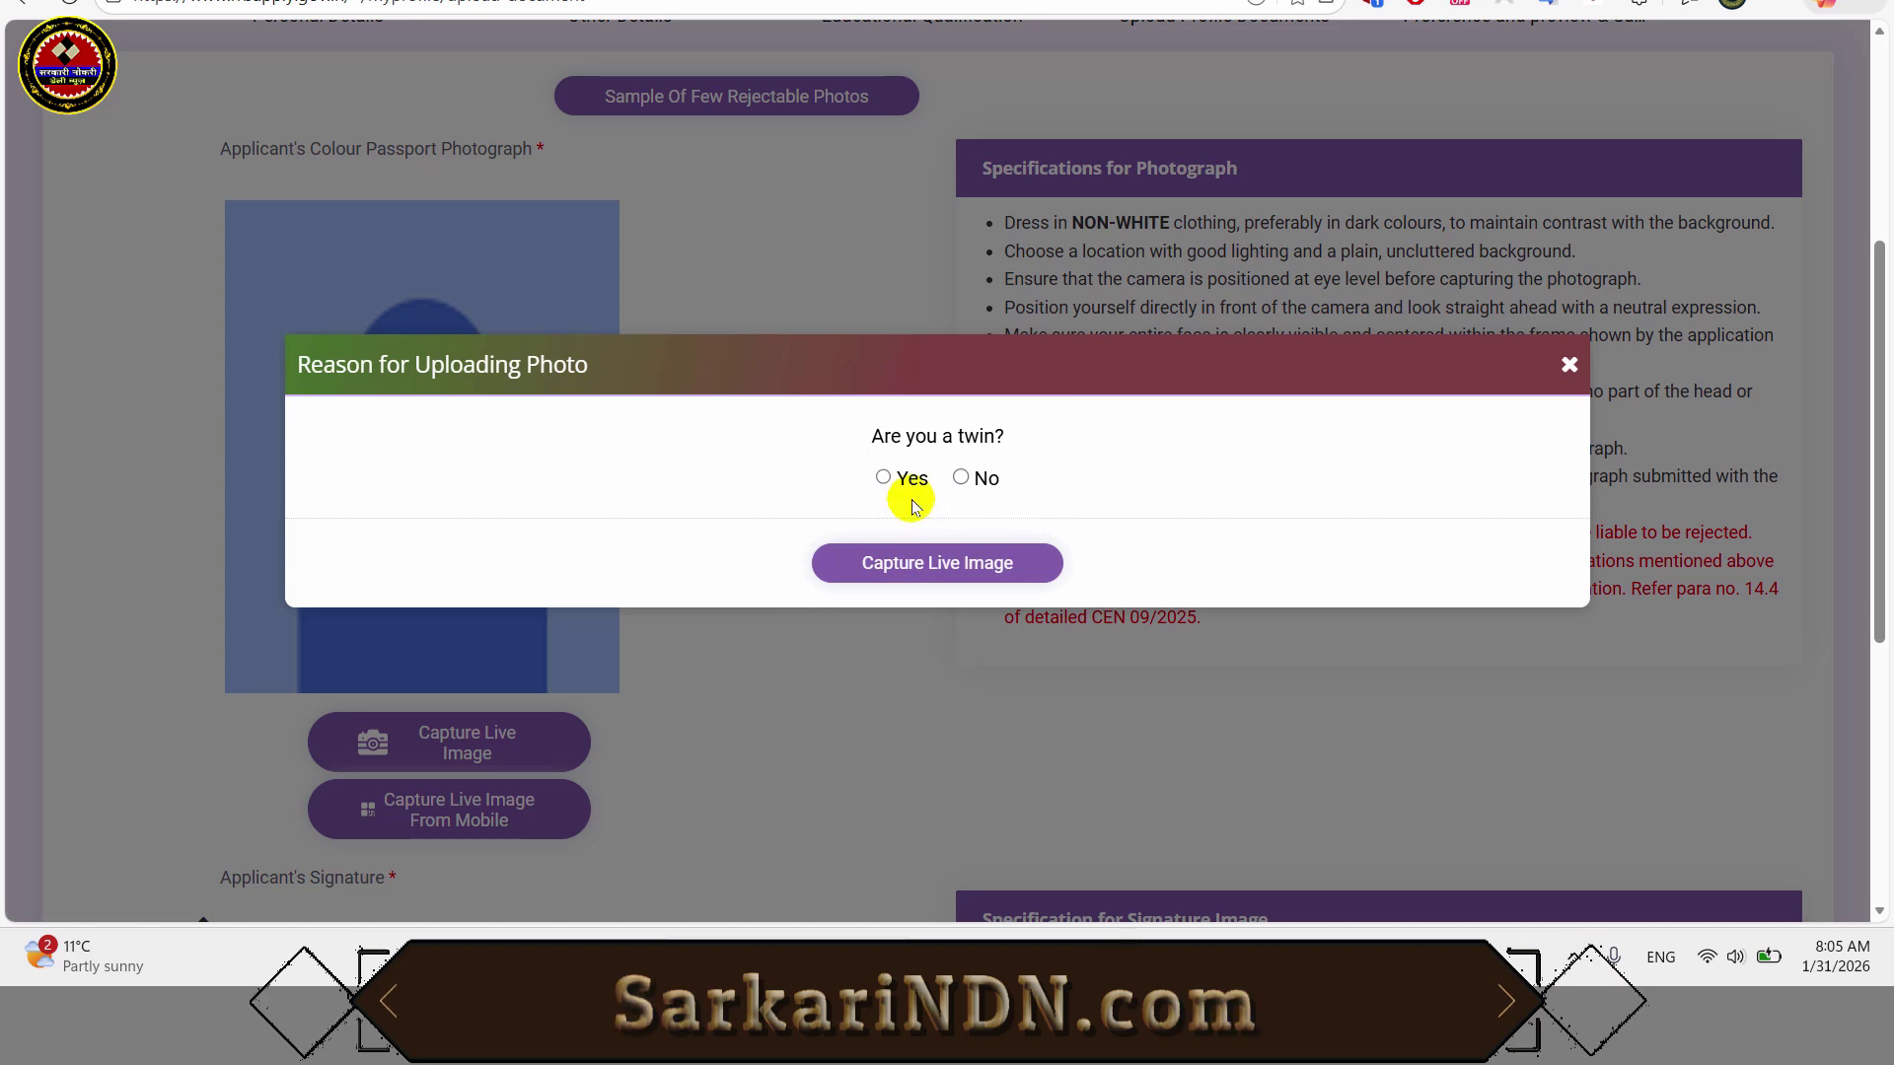
{"action": "left_click", "coordinate": [949, 572]}
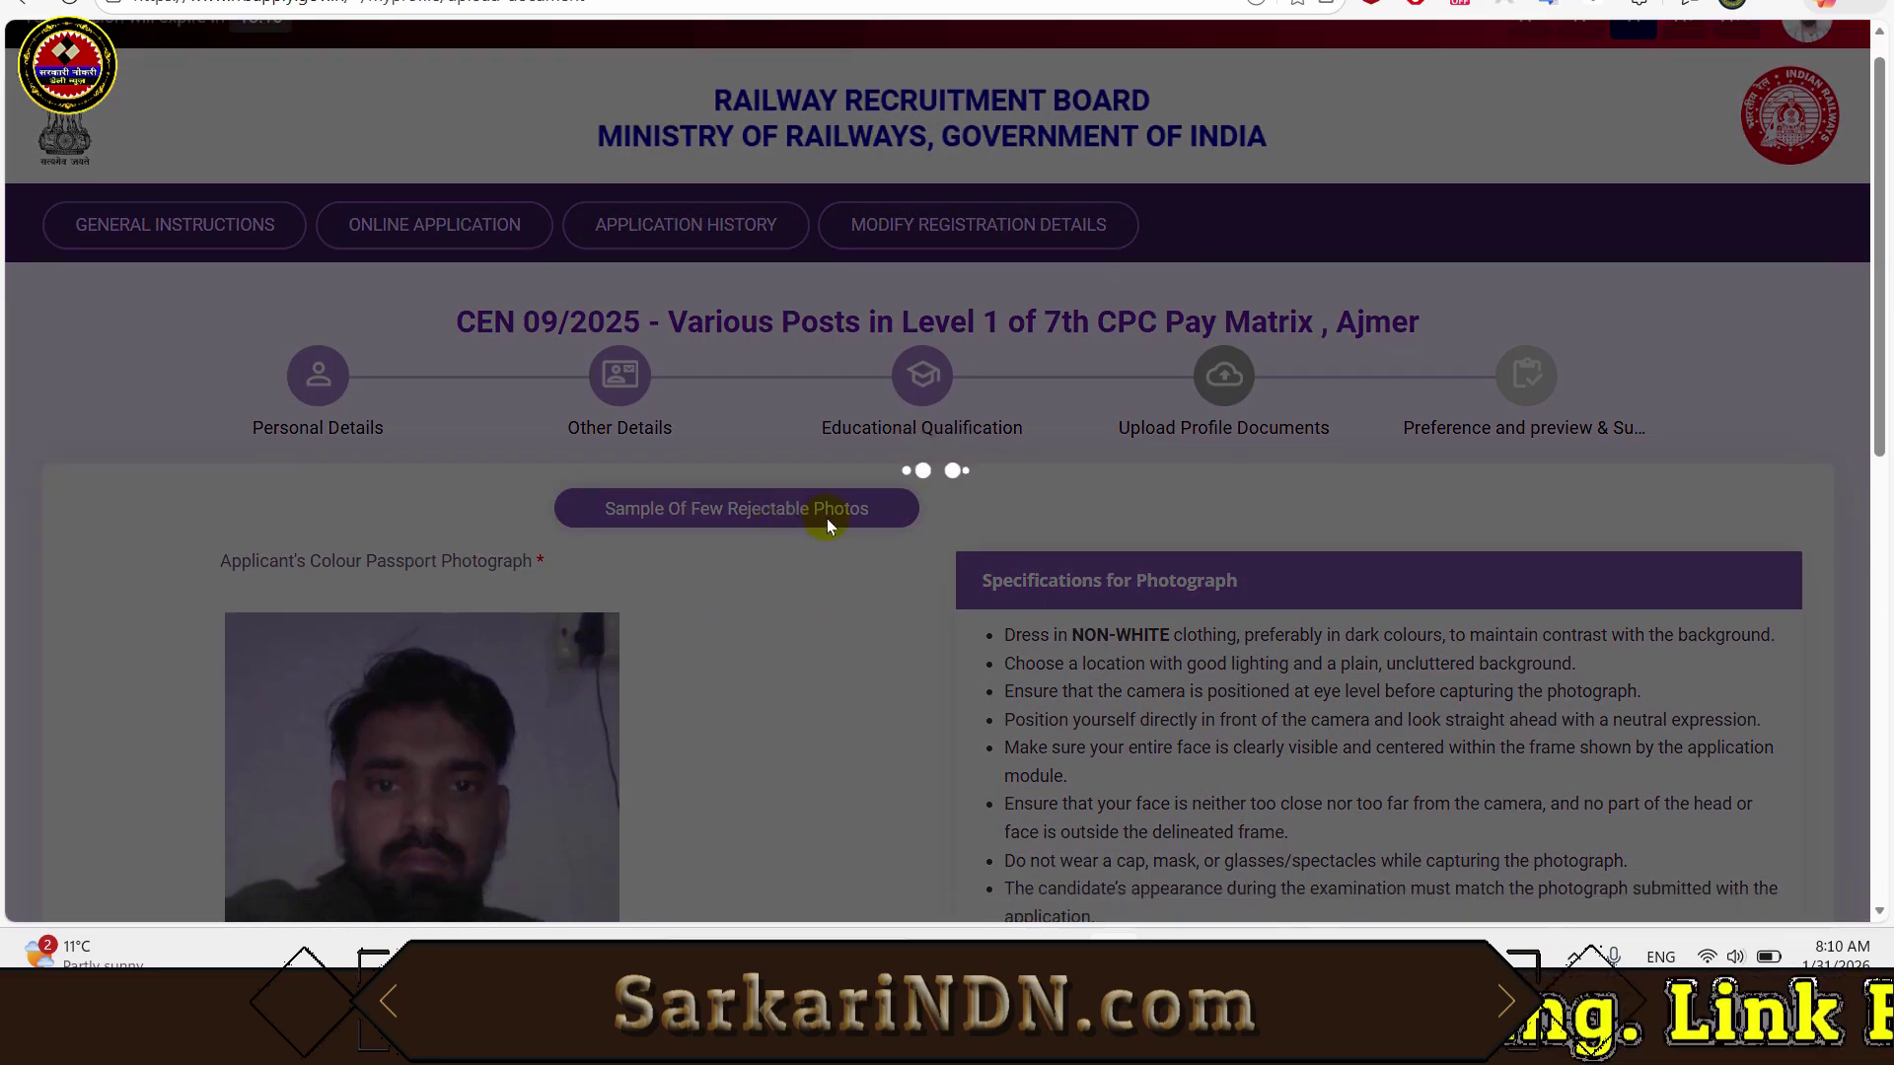
Step: Check the captured passport photograph, and examine the signature upload area and its file size note
{"action": "scroll", "coordinate": [826, 518], "scroll_direction": "down", "scroll_amount": 4}
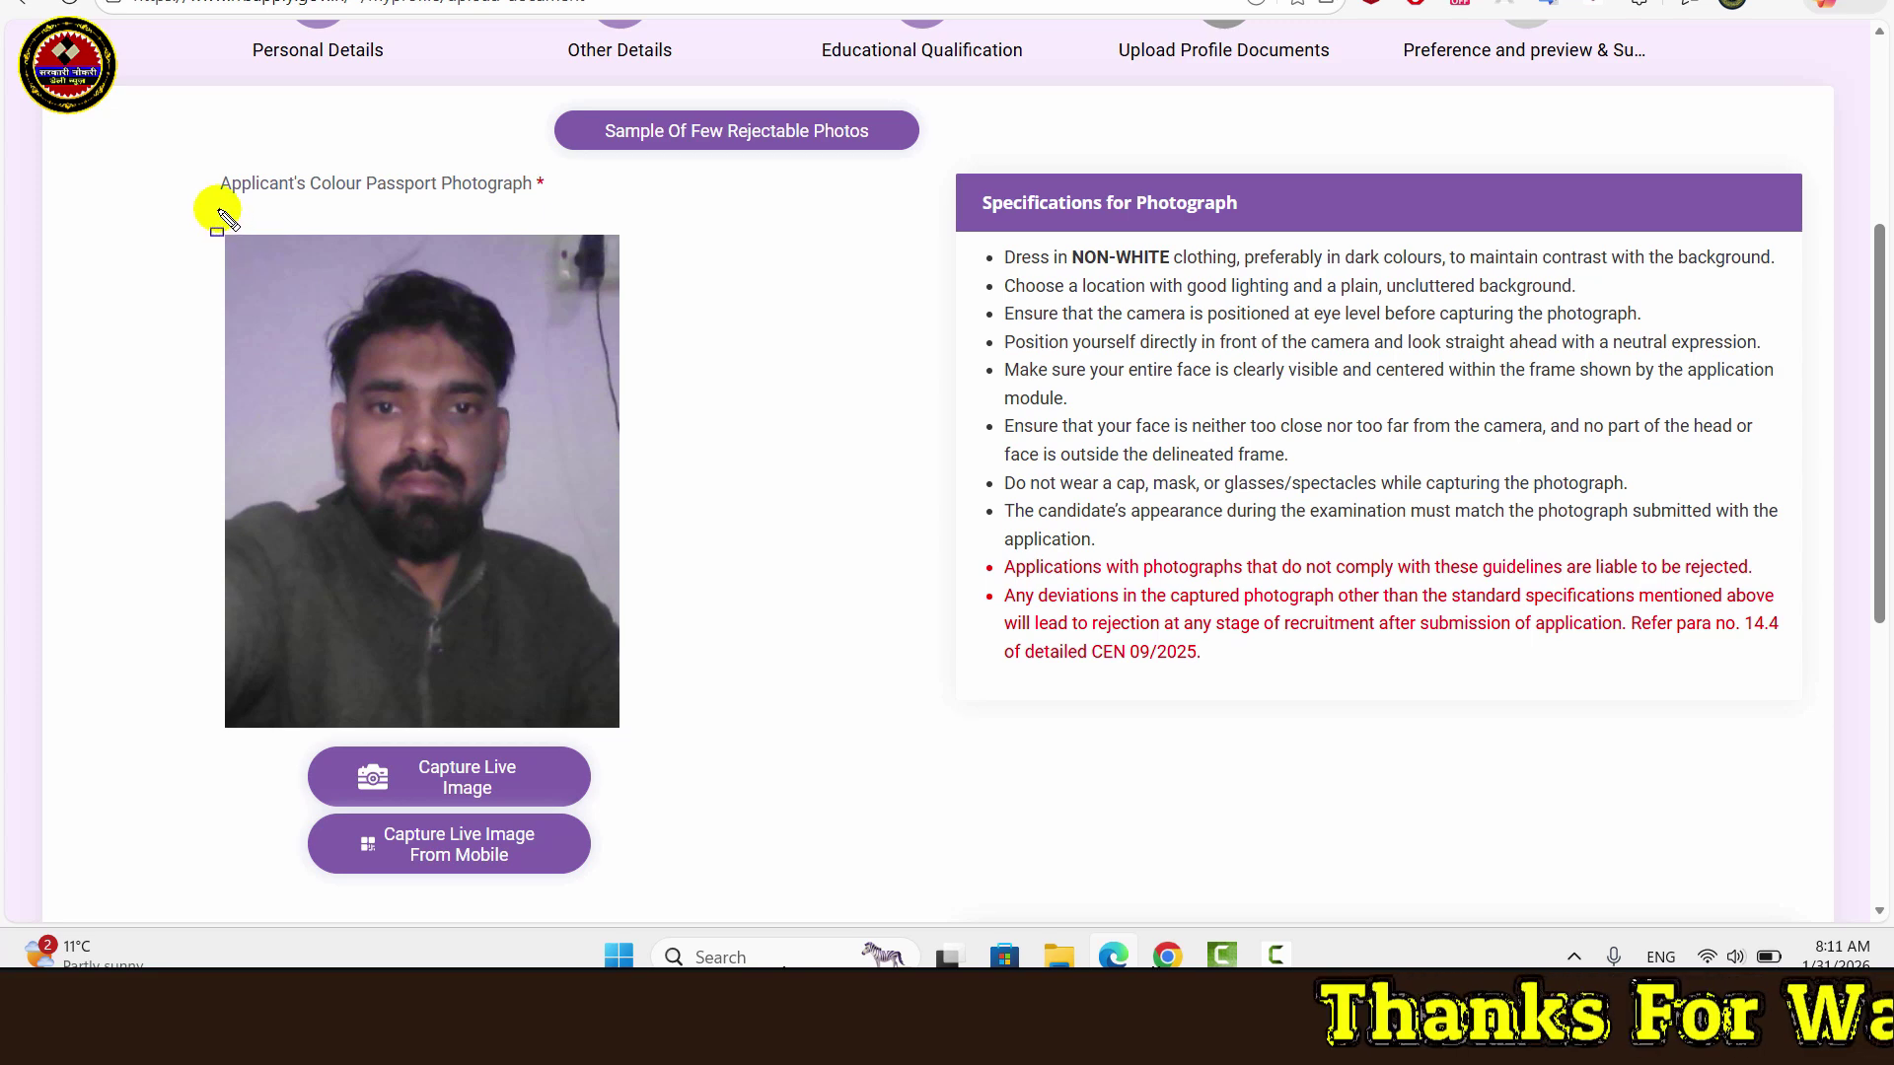
{"action": "mouse_move", "coordinate": [216, 209]}
{"action": "left_mouse_down"}
{"action": "mouse_move", "coordinate": [417, 521]}
{"action": "mouse_move", "coordinate": [648, 731]}
{"action": "left_mouse_up"}
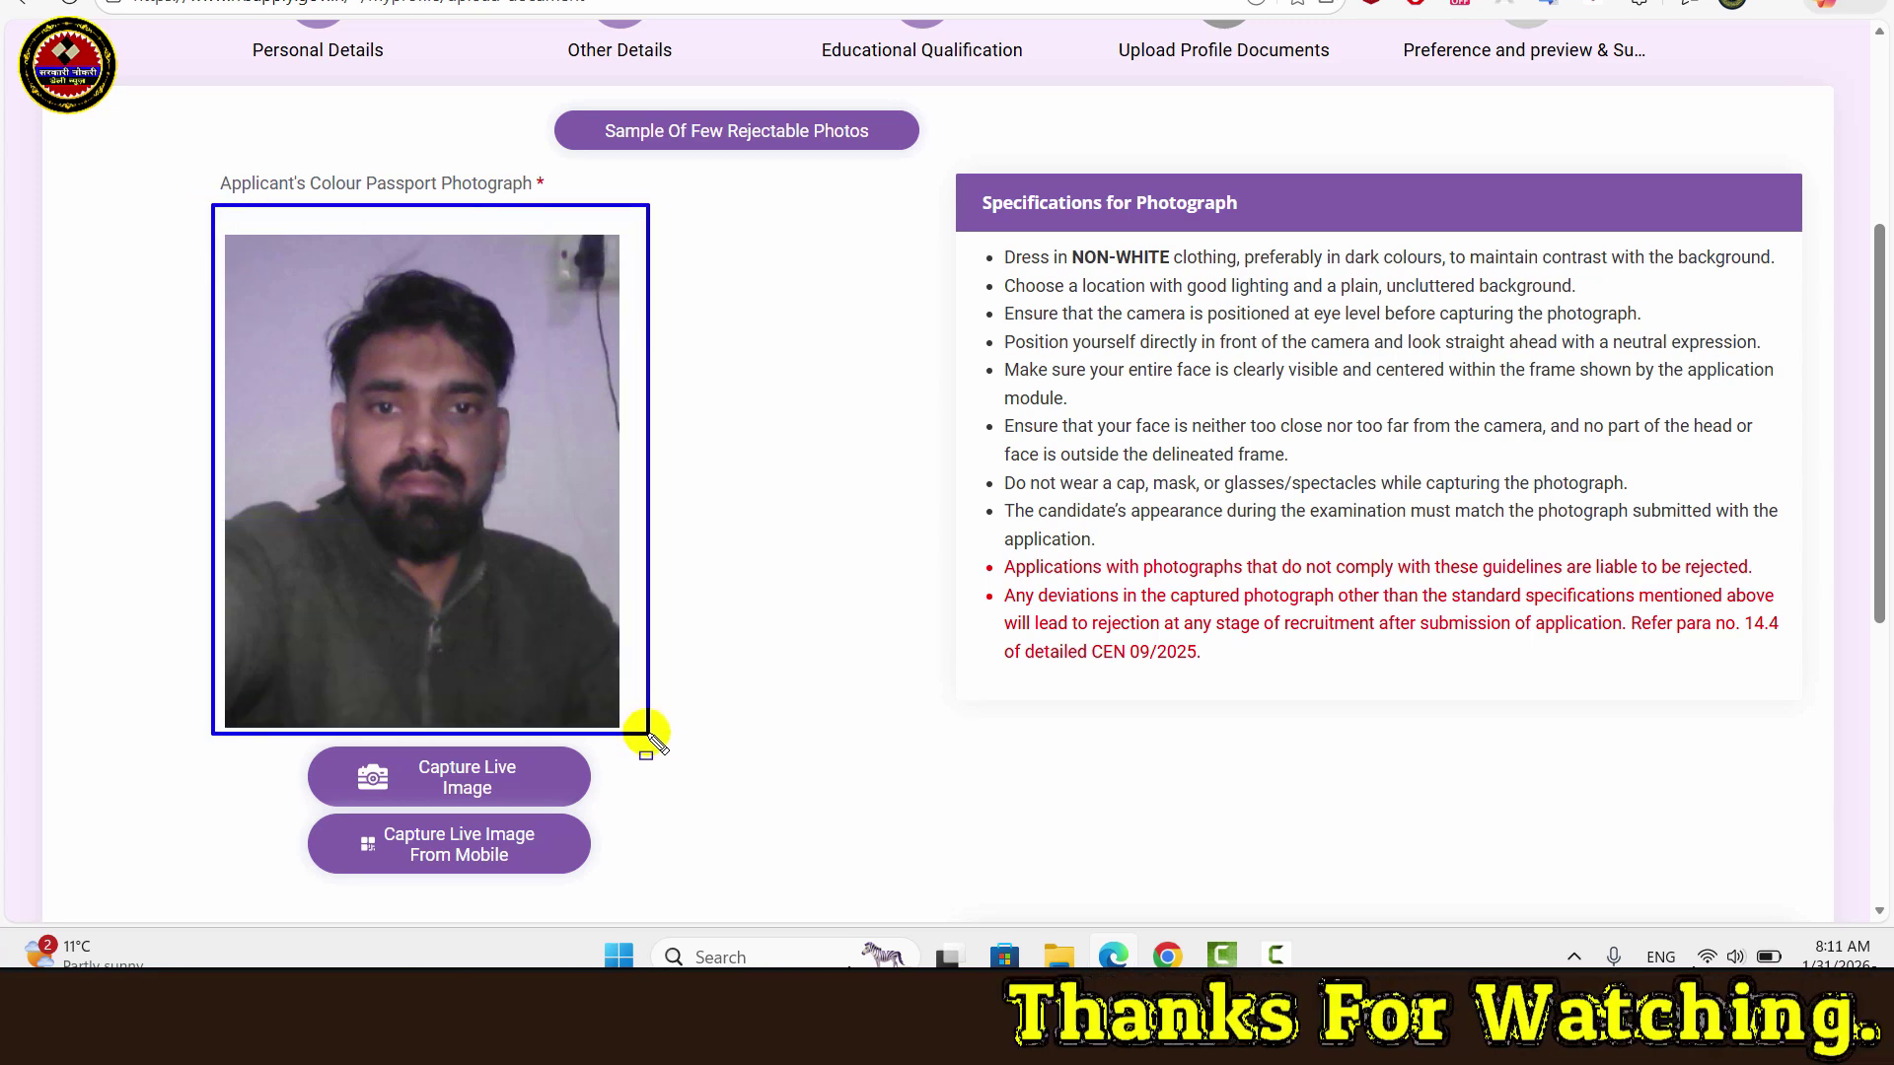
{"action": "key", "text": "Escape"}
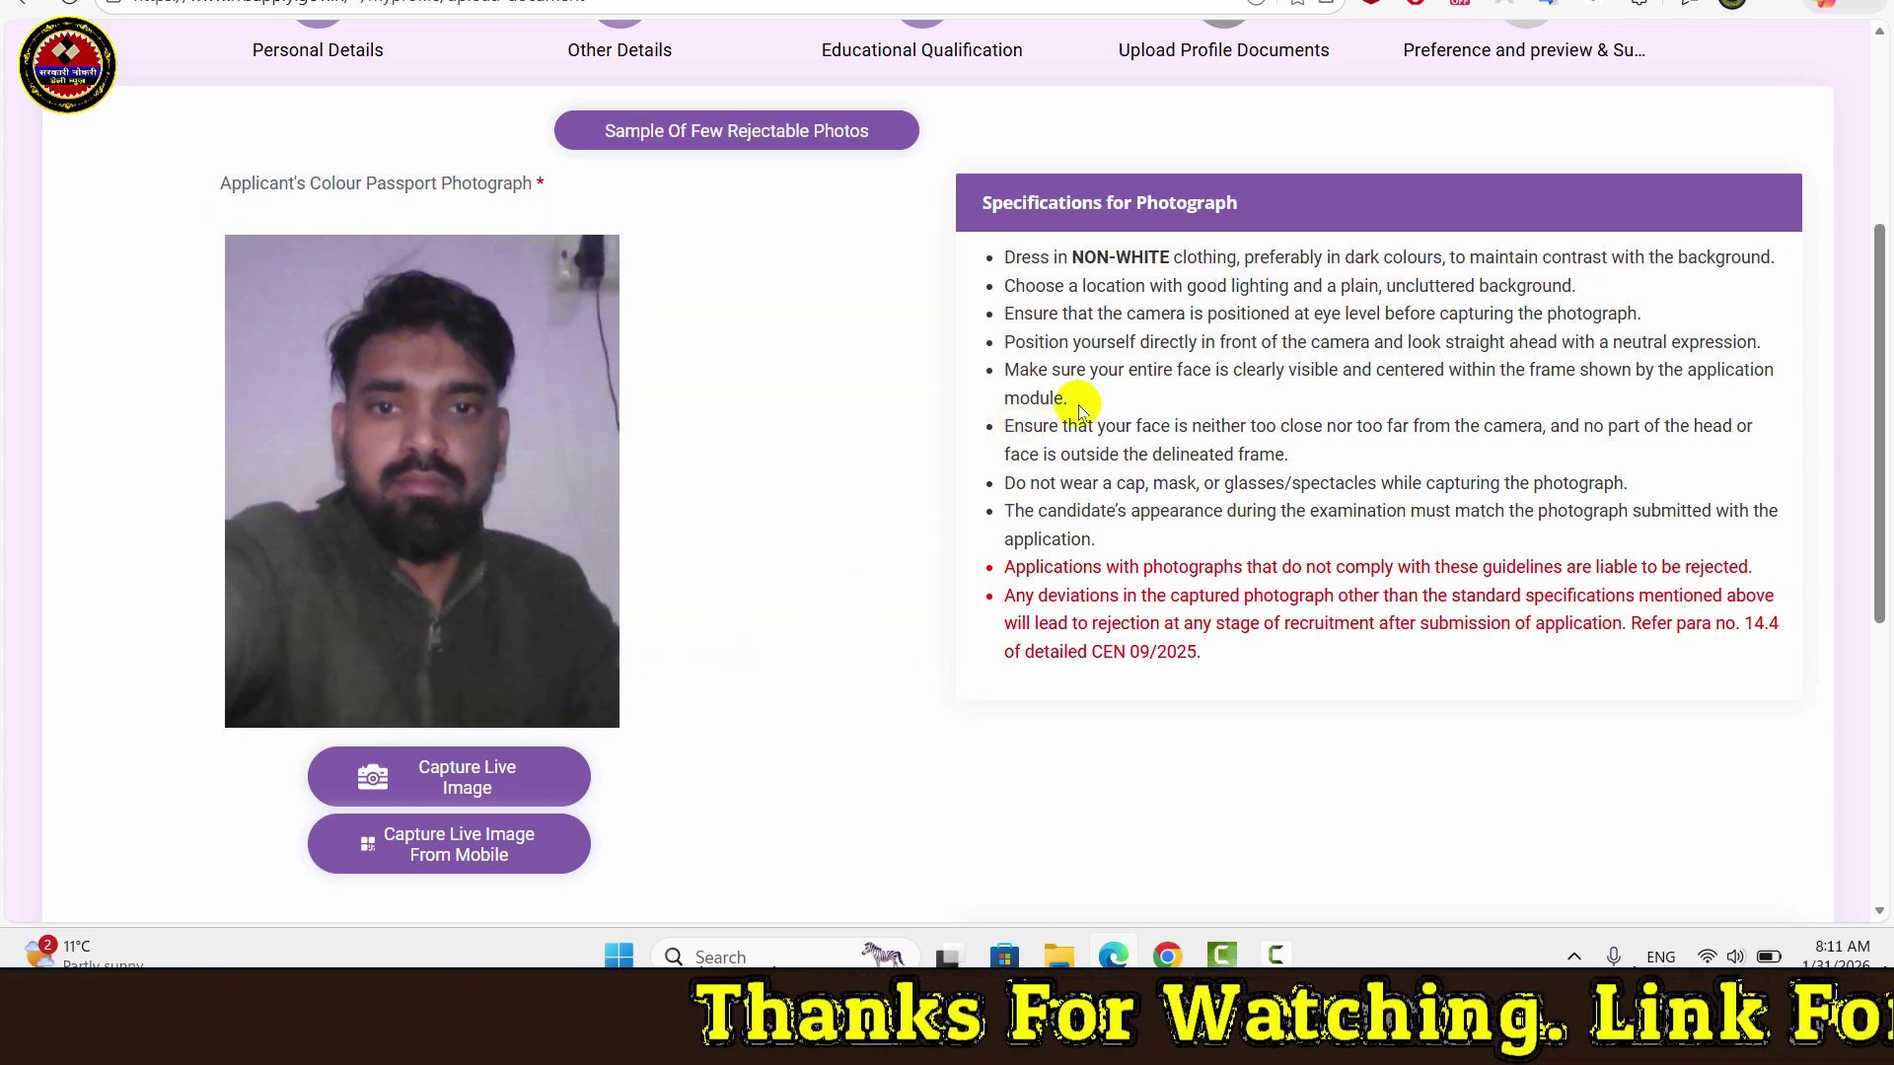
{"action": "scroll", "coordinate": [1075, 360], "scroll_direction": "down", "scroll_amount": 6}
{"action": "left_click_drag", "start_coordinate": [123, 316], "coordinate": [658, 508]}
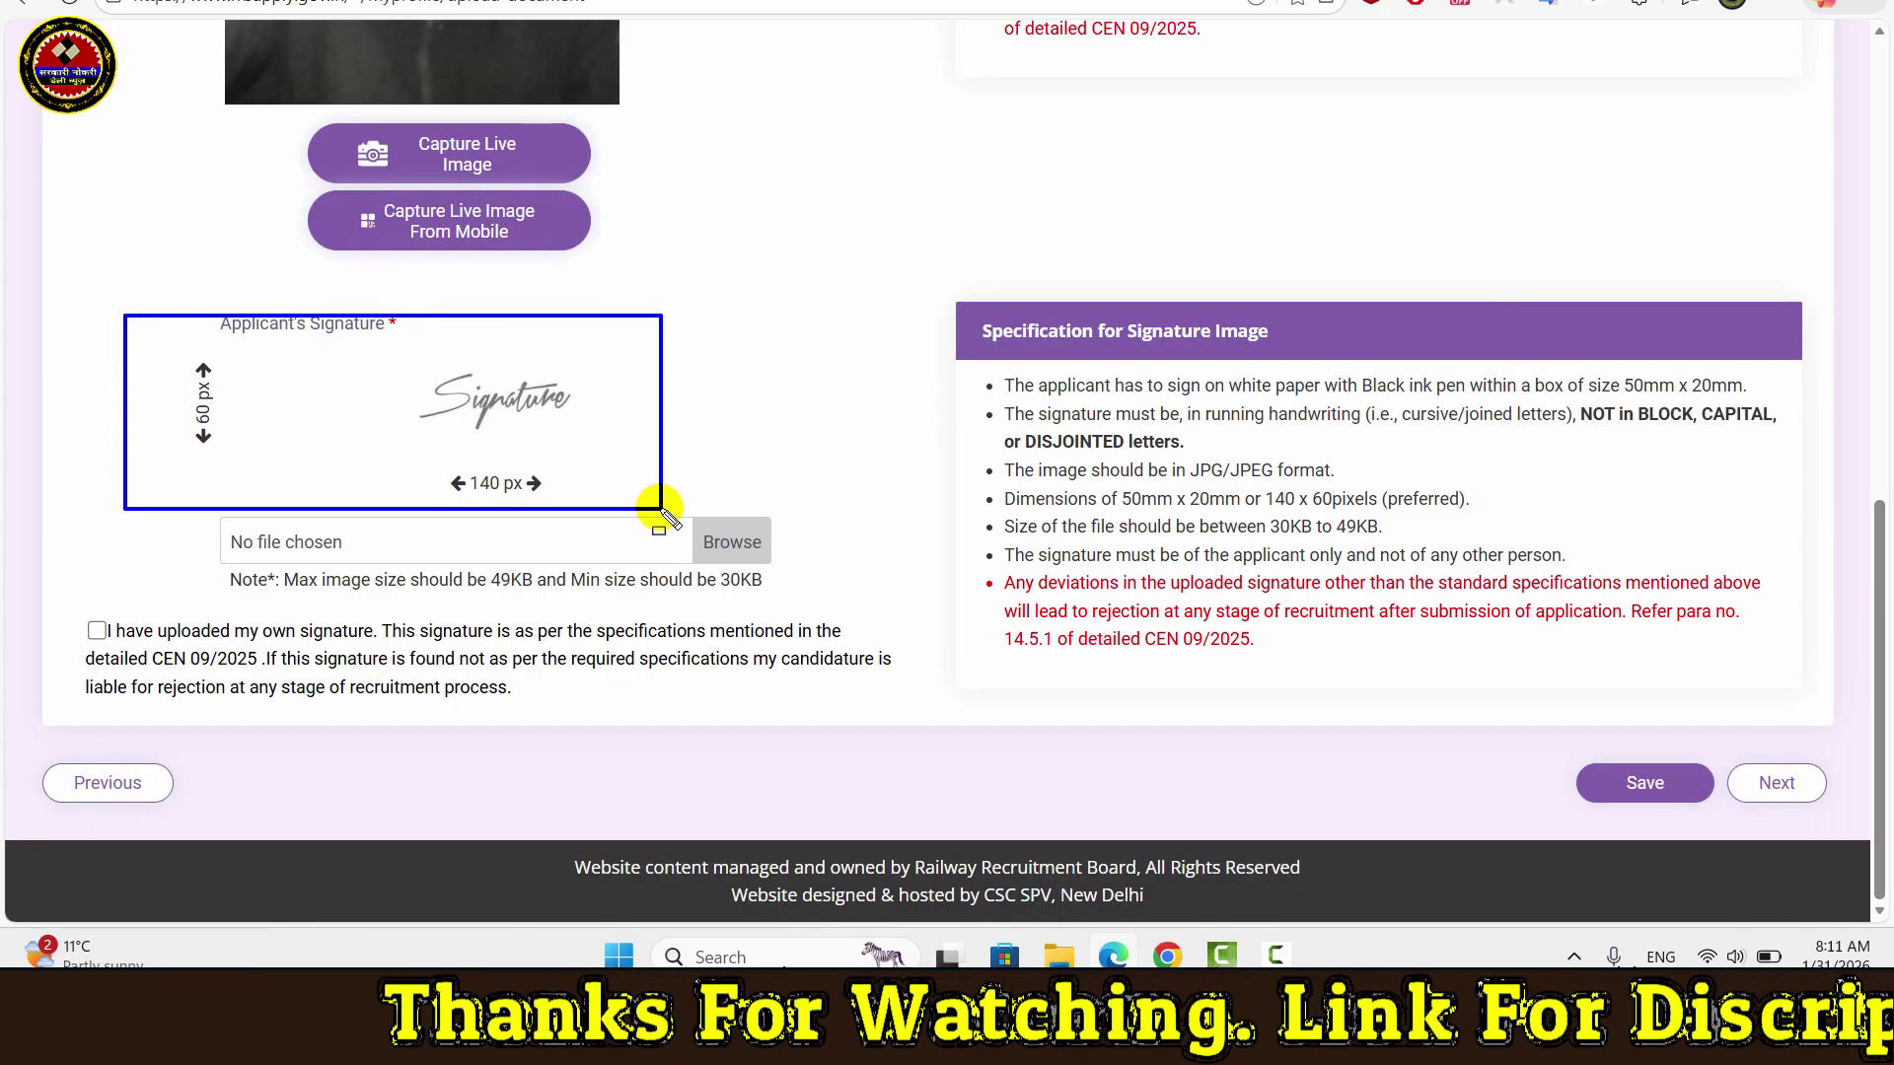
{"action": "key", "text": "Escape"}
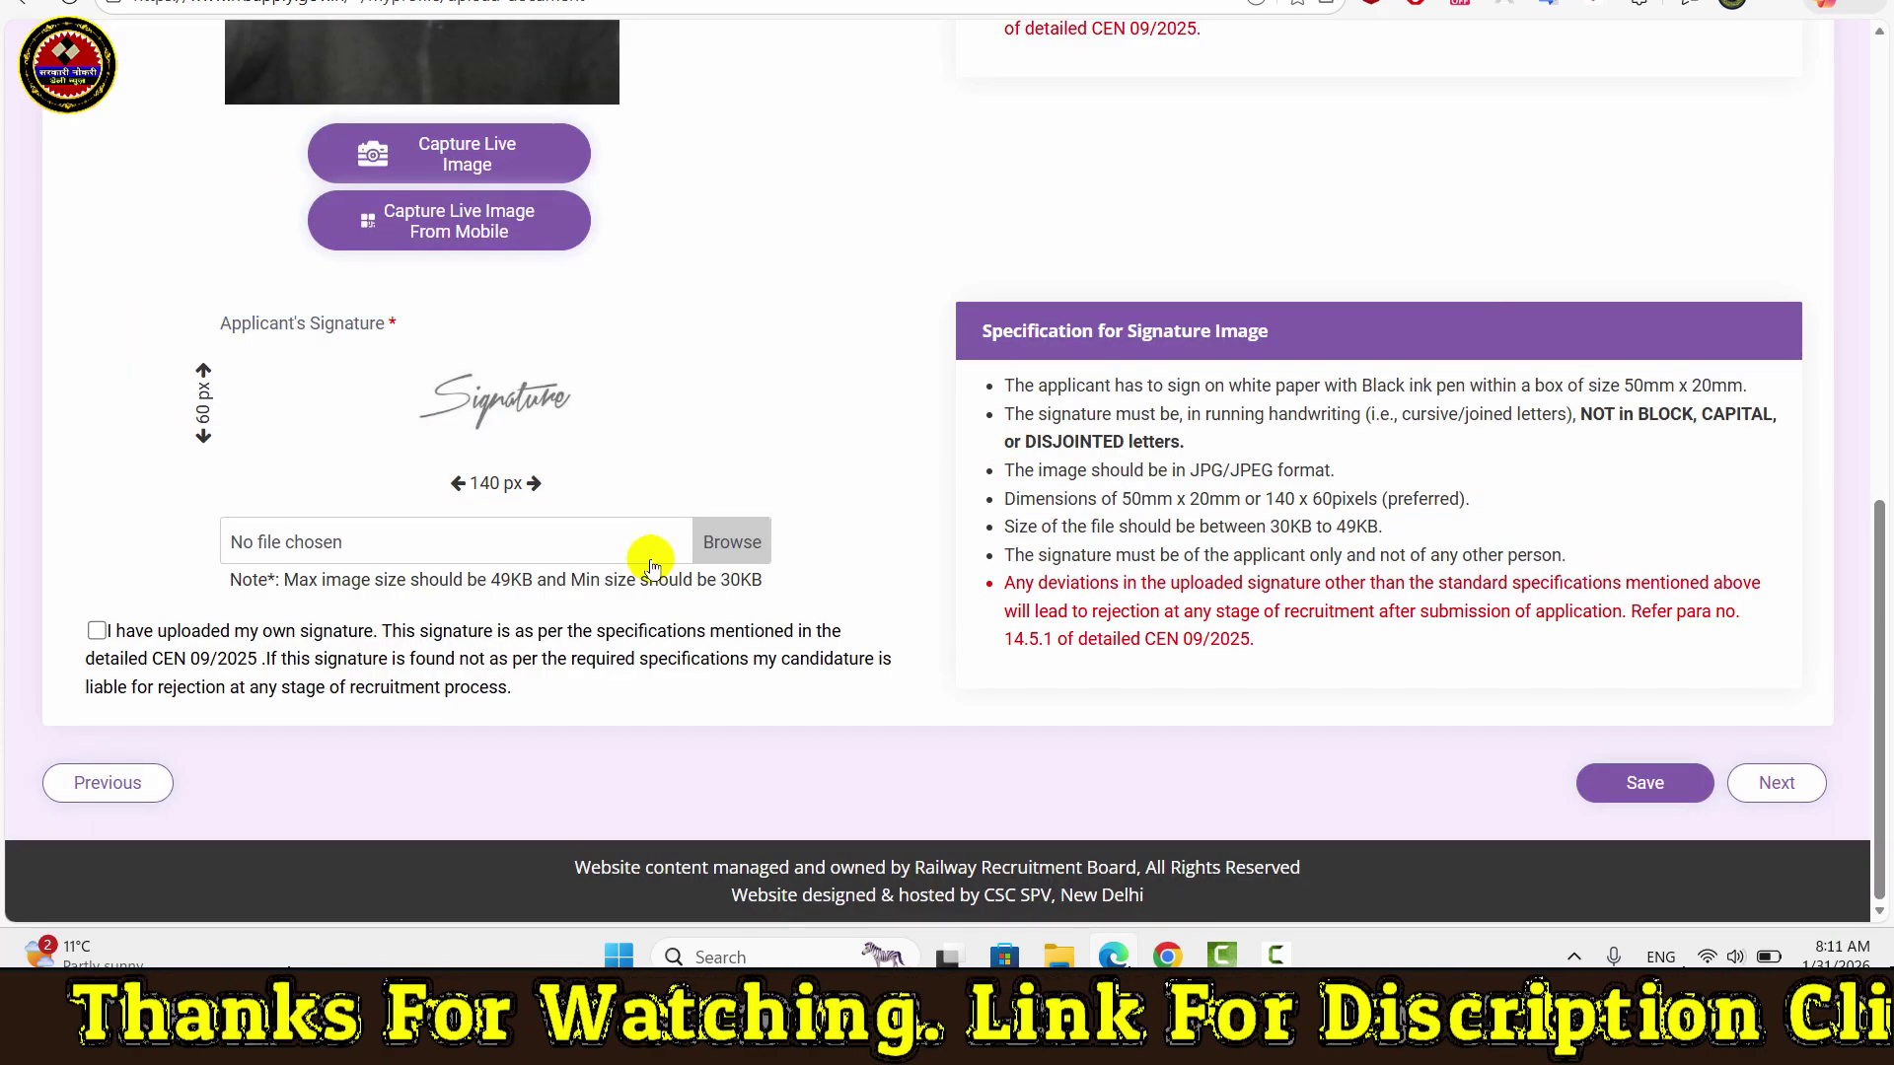
{"action": "left_click_drag", "start_coordinate": [479, 563], "coordinate": [772, 609]}
{"action": "key", "text": "Escape"}
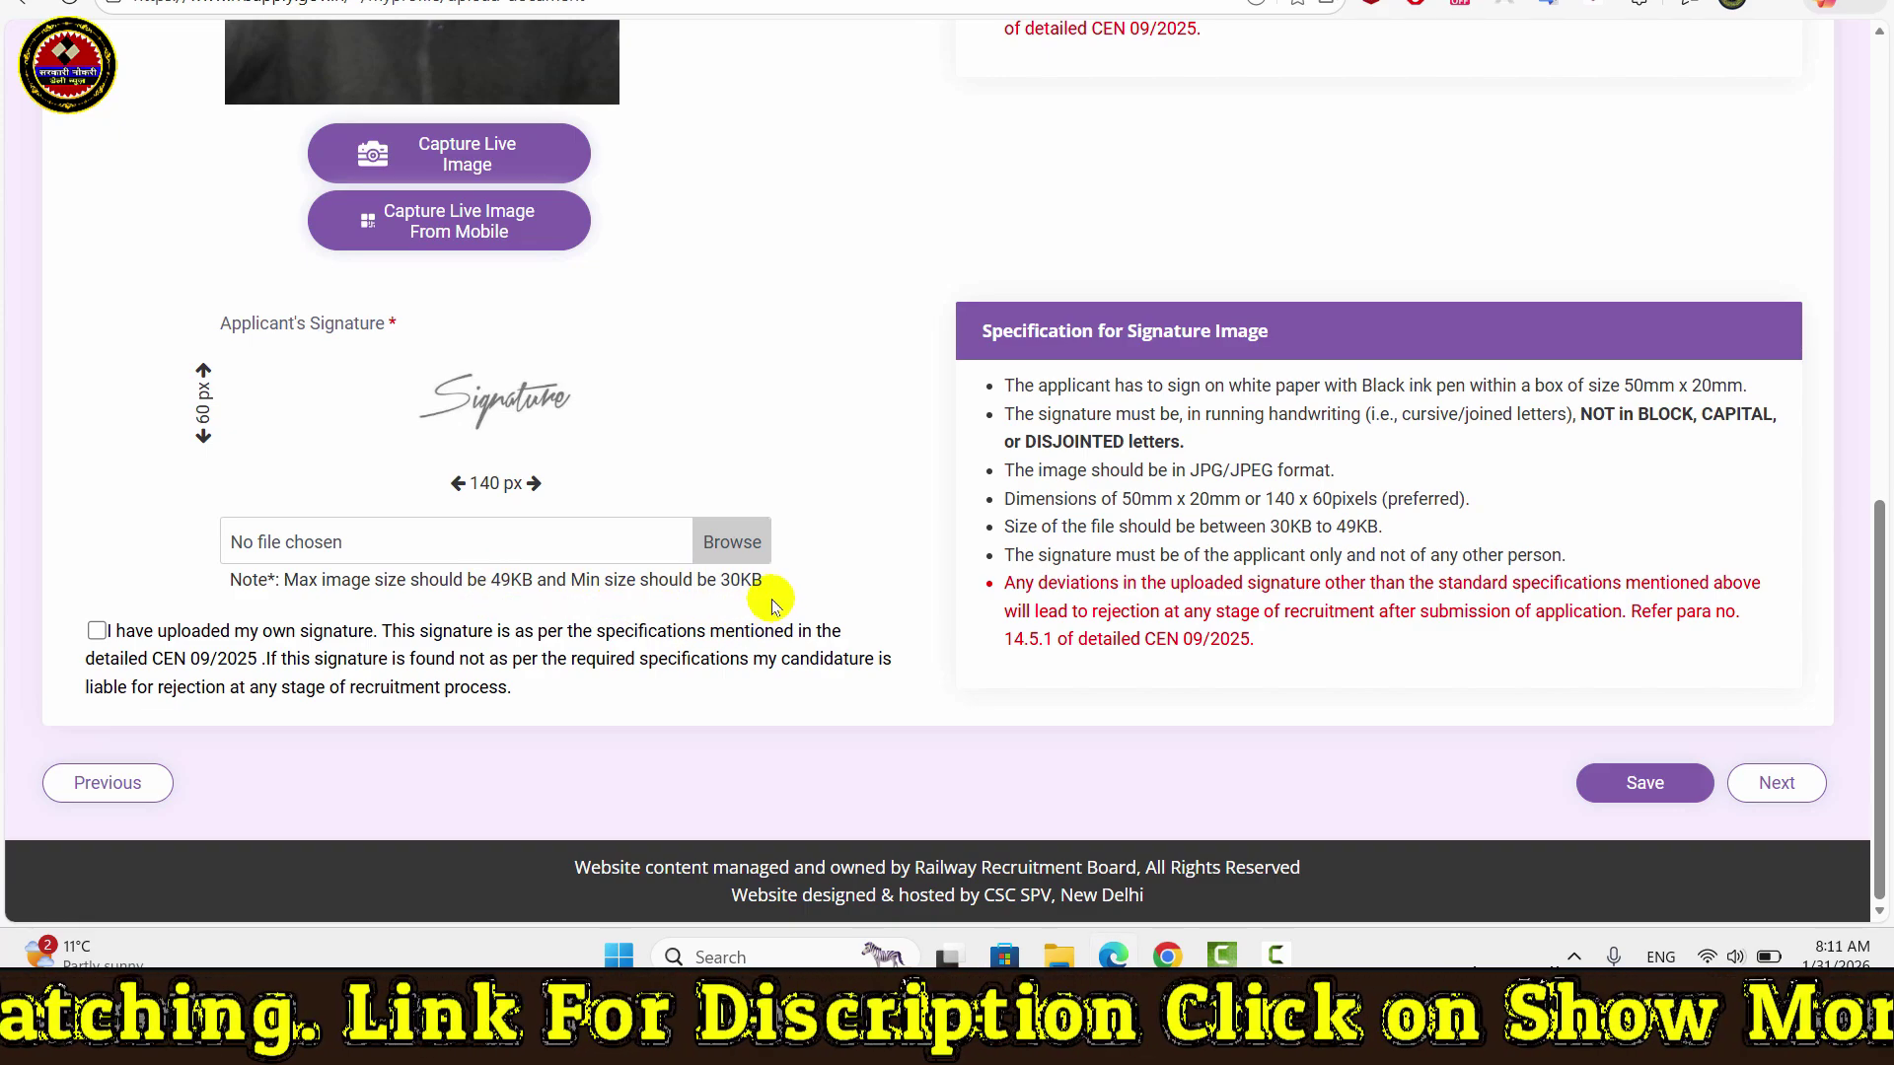
Step: Upload the applicant's combined Hindi and English signature image, positioning the crop frame over the English signature and accepting the crop
{"action": "left_click", "coordinate": [742, 541]}
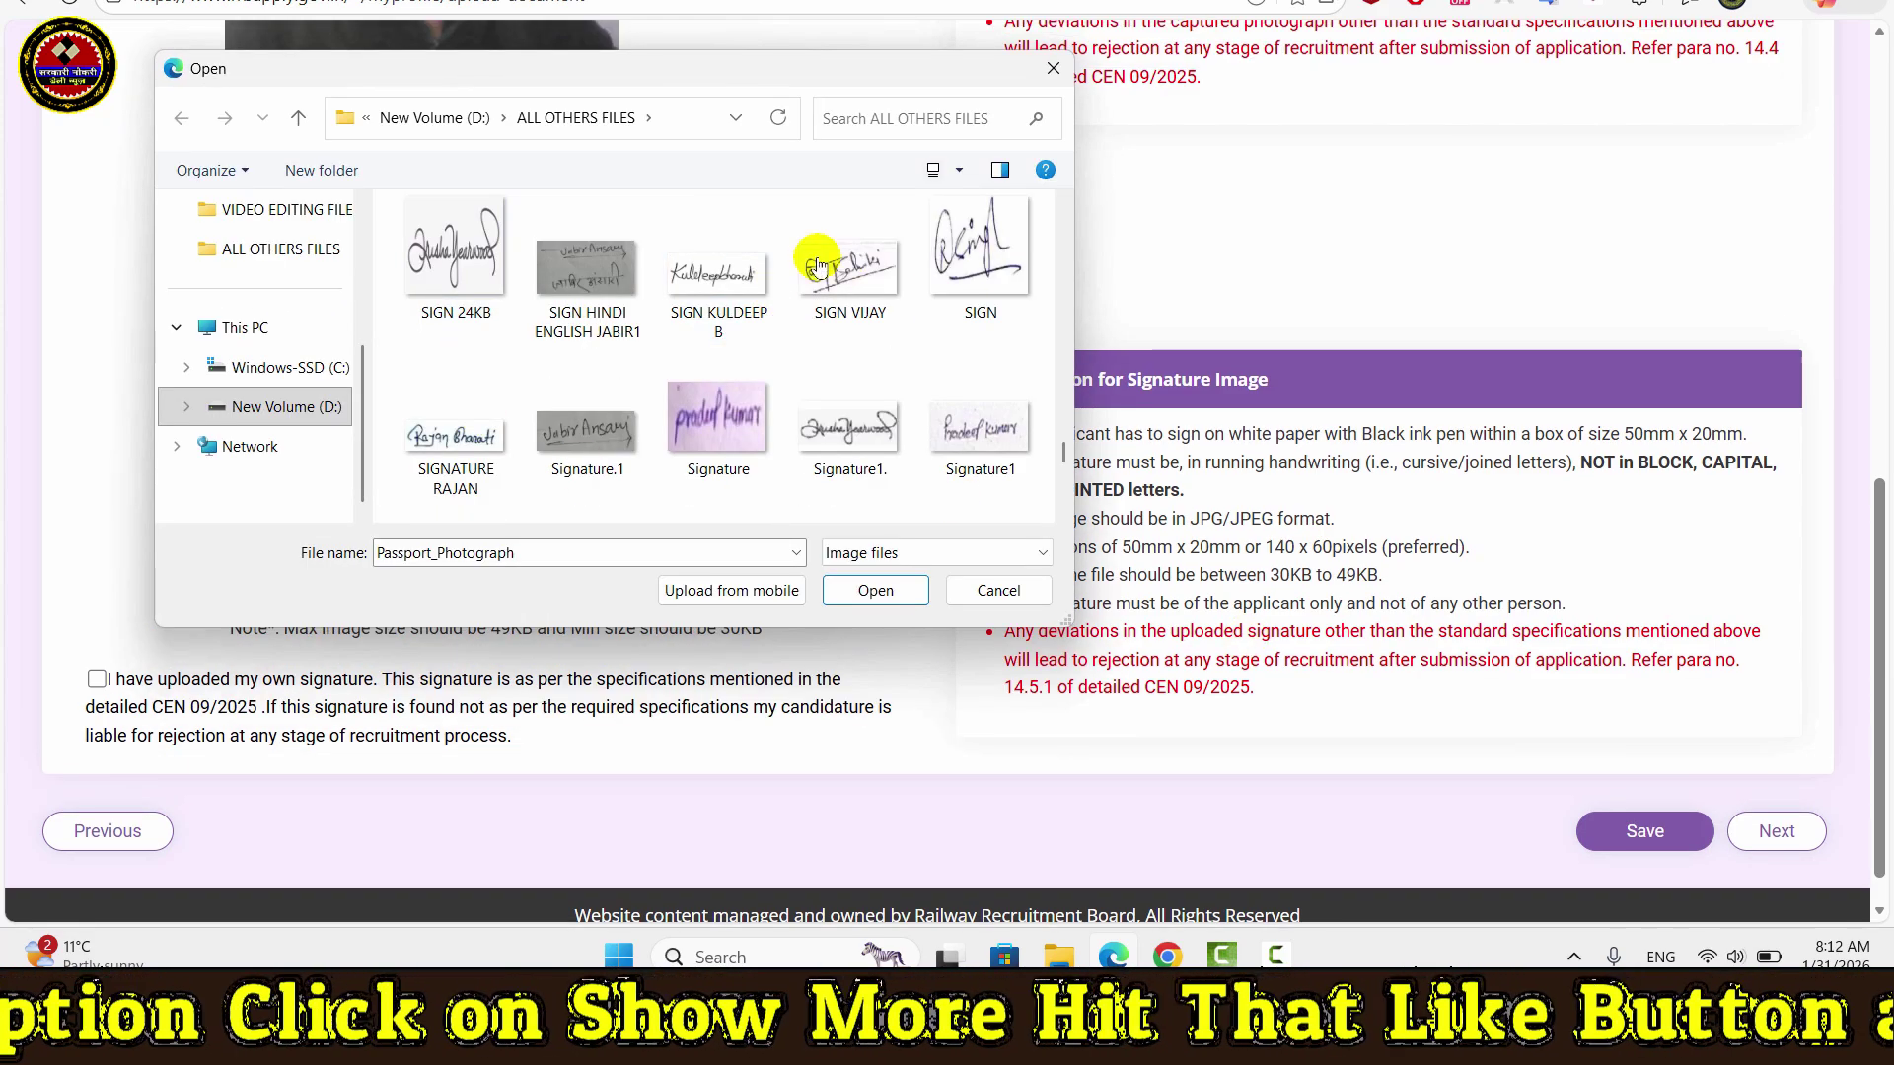
{"action": "left_click", "coordinate": [601, 272]}
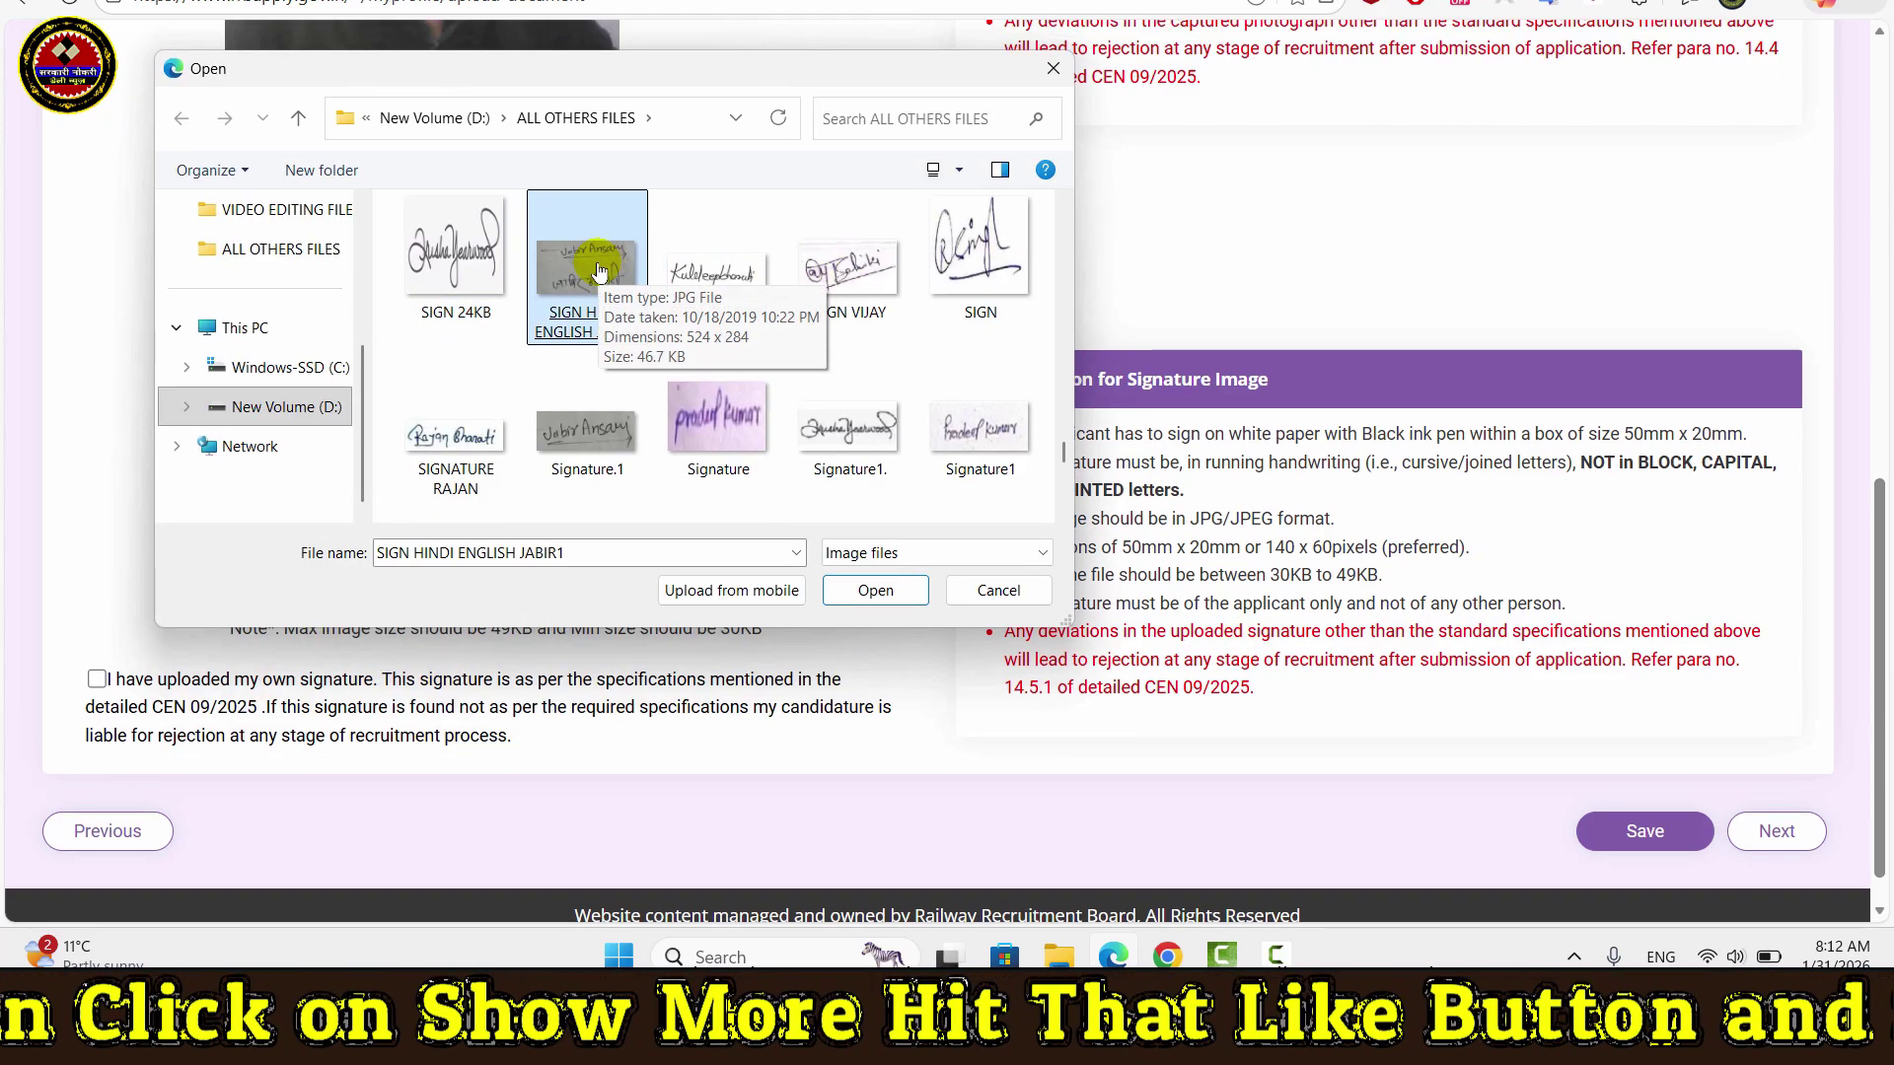
{"action": "left_click", "coordinate": [875, 589]}
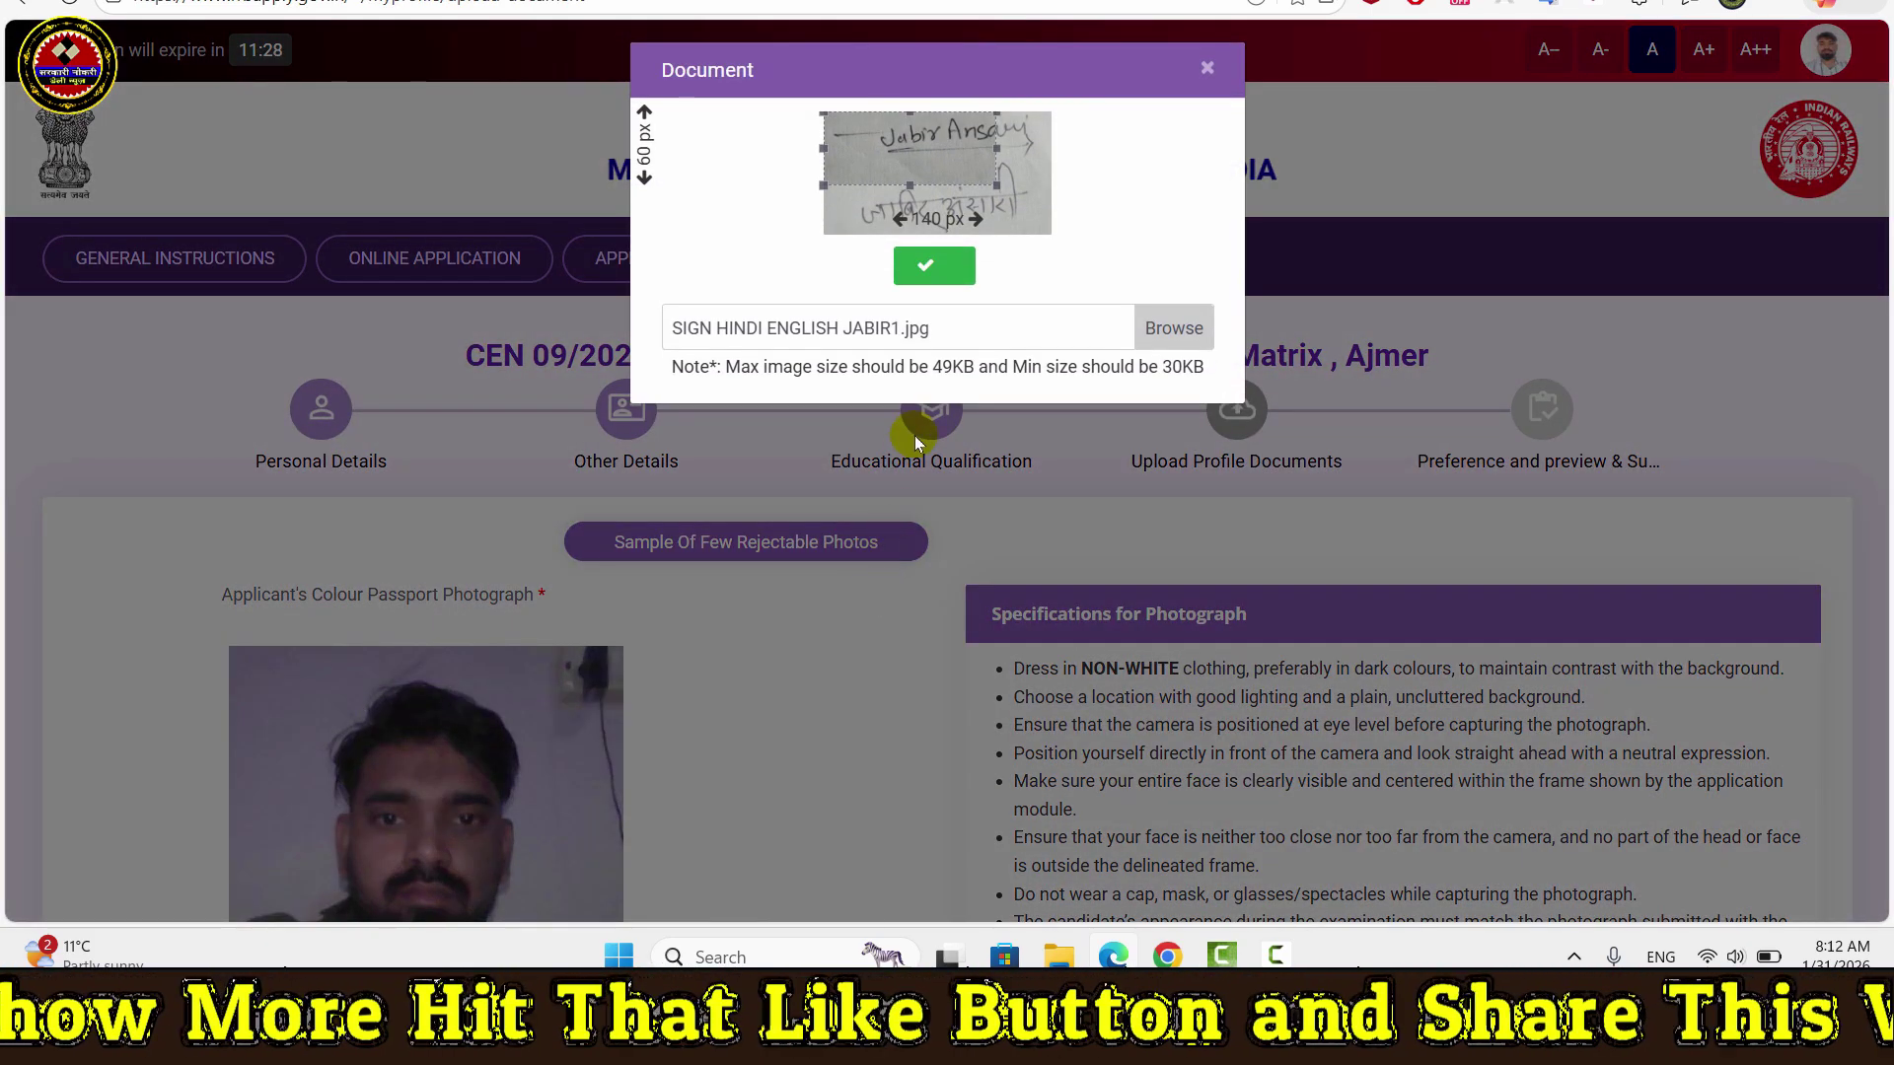
{"action": "left_click_drag", "start_coordinate": [929, 145], "coordinate": [972, 138]}
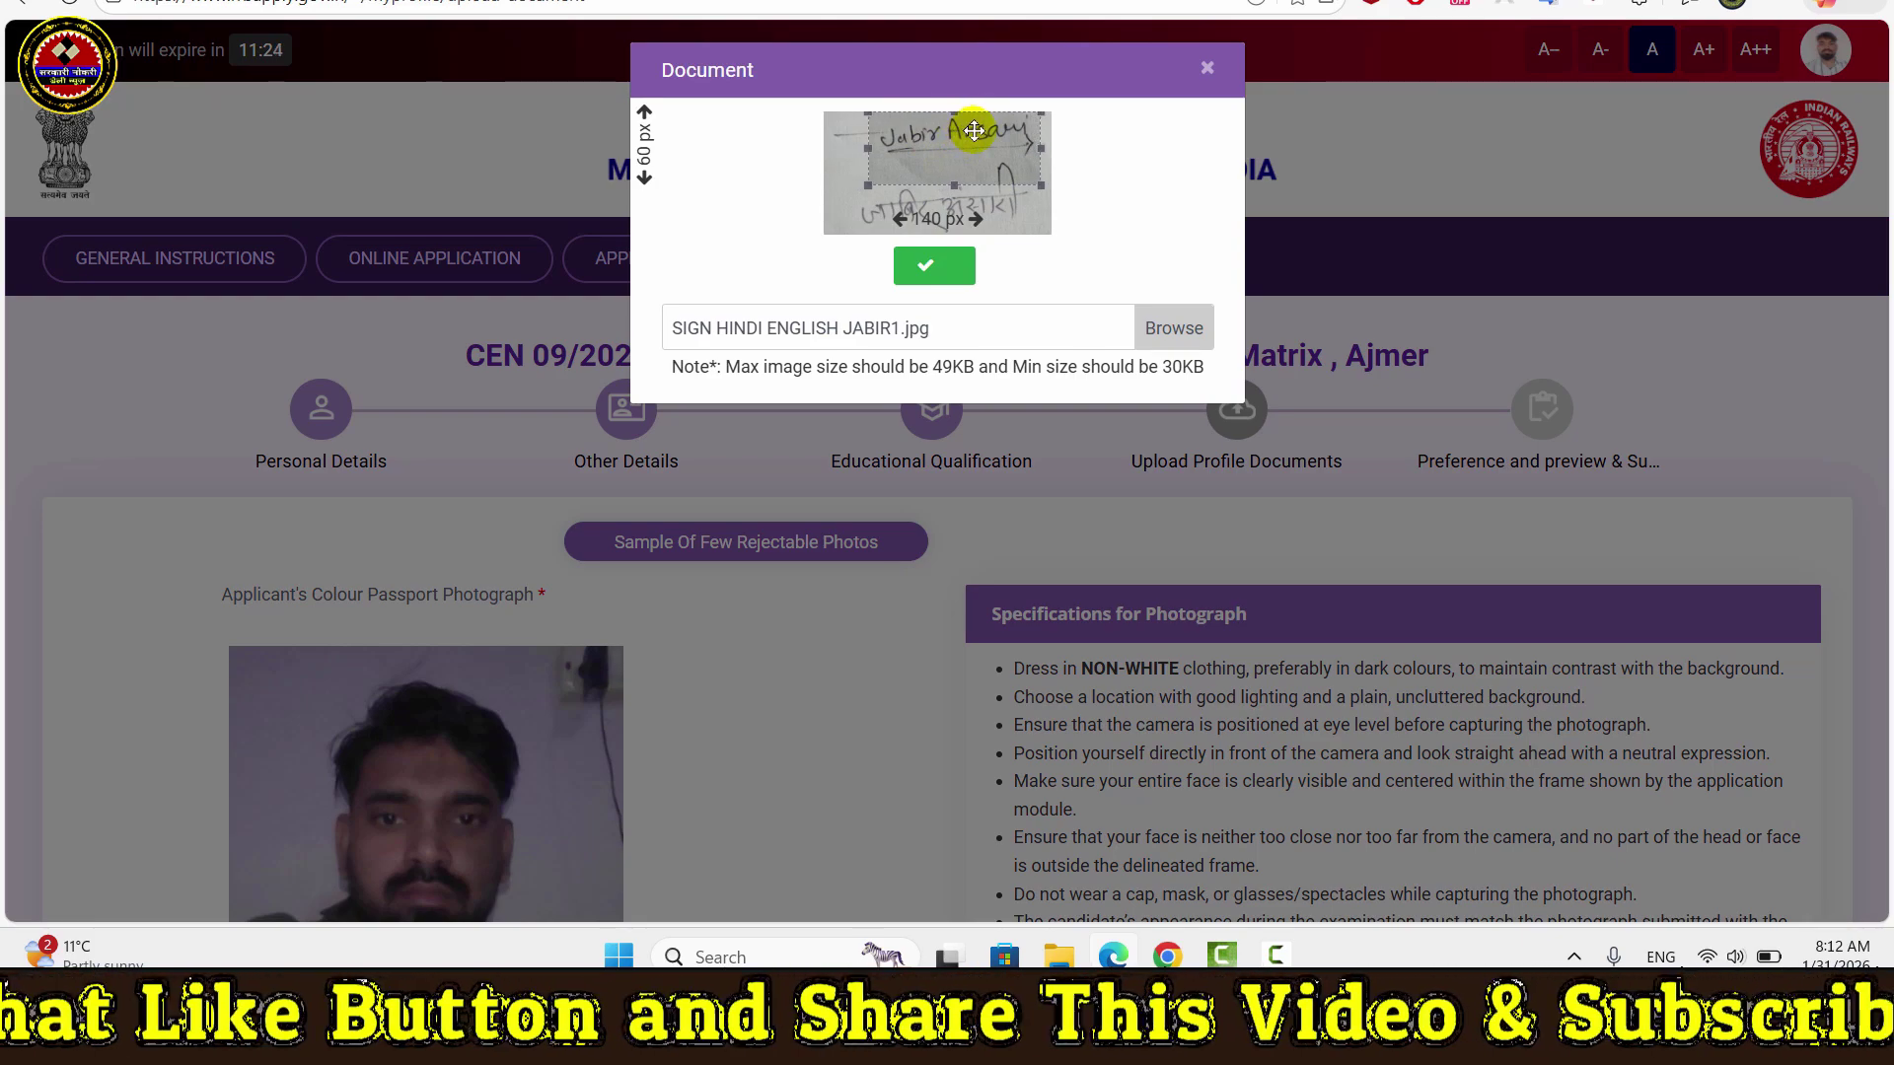
{"action": "left_click", "coordinate": [934, 265]}
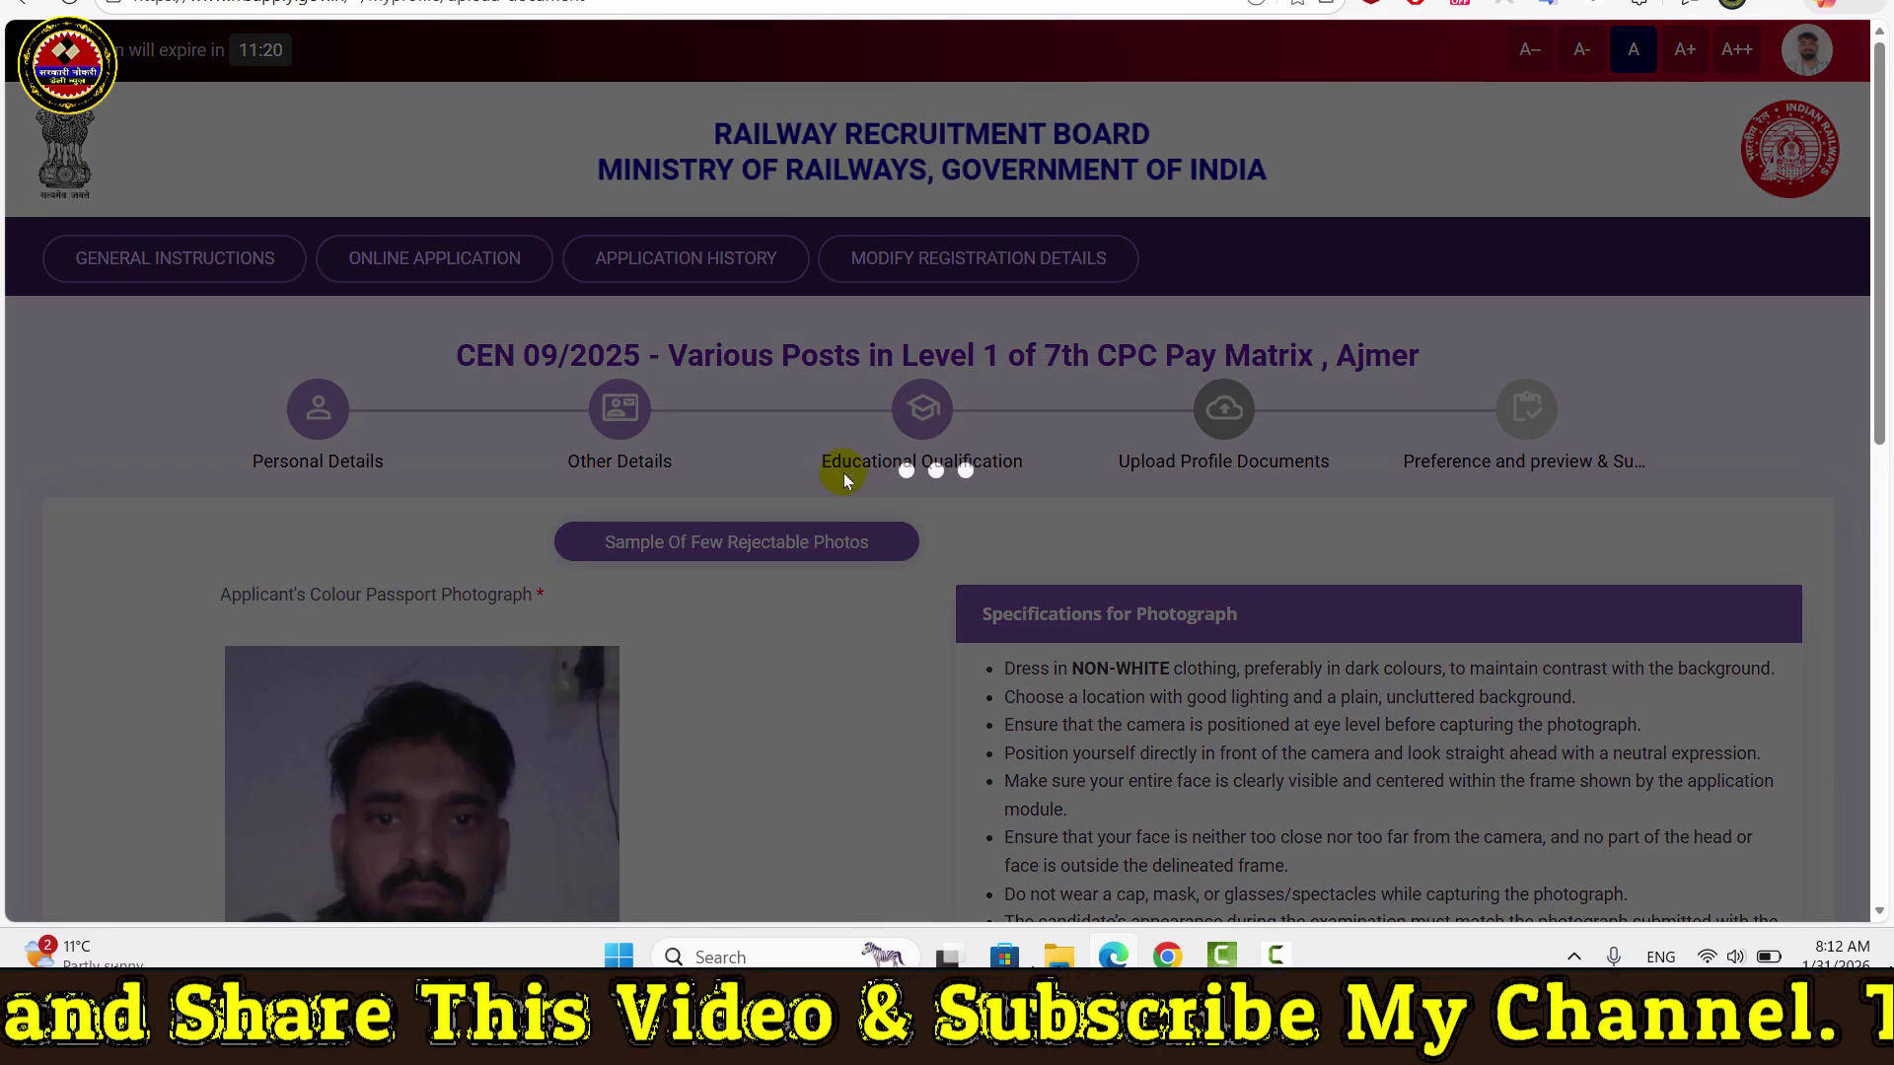
Step: Accept the declaration about the applicant's own signature, save the photo and signature, and proceed to the post preference stage
{"action": "scroll", "coordinate": [843, 472], "scroll_direction": "down", "scroll_amount": 10}
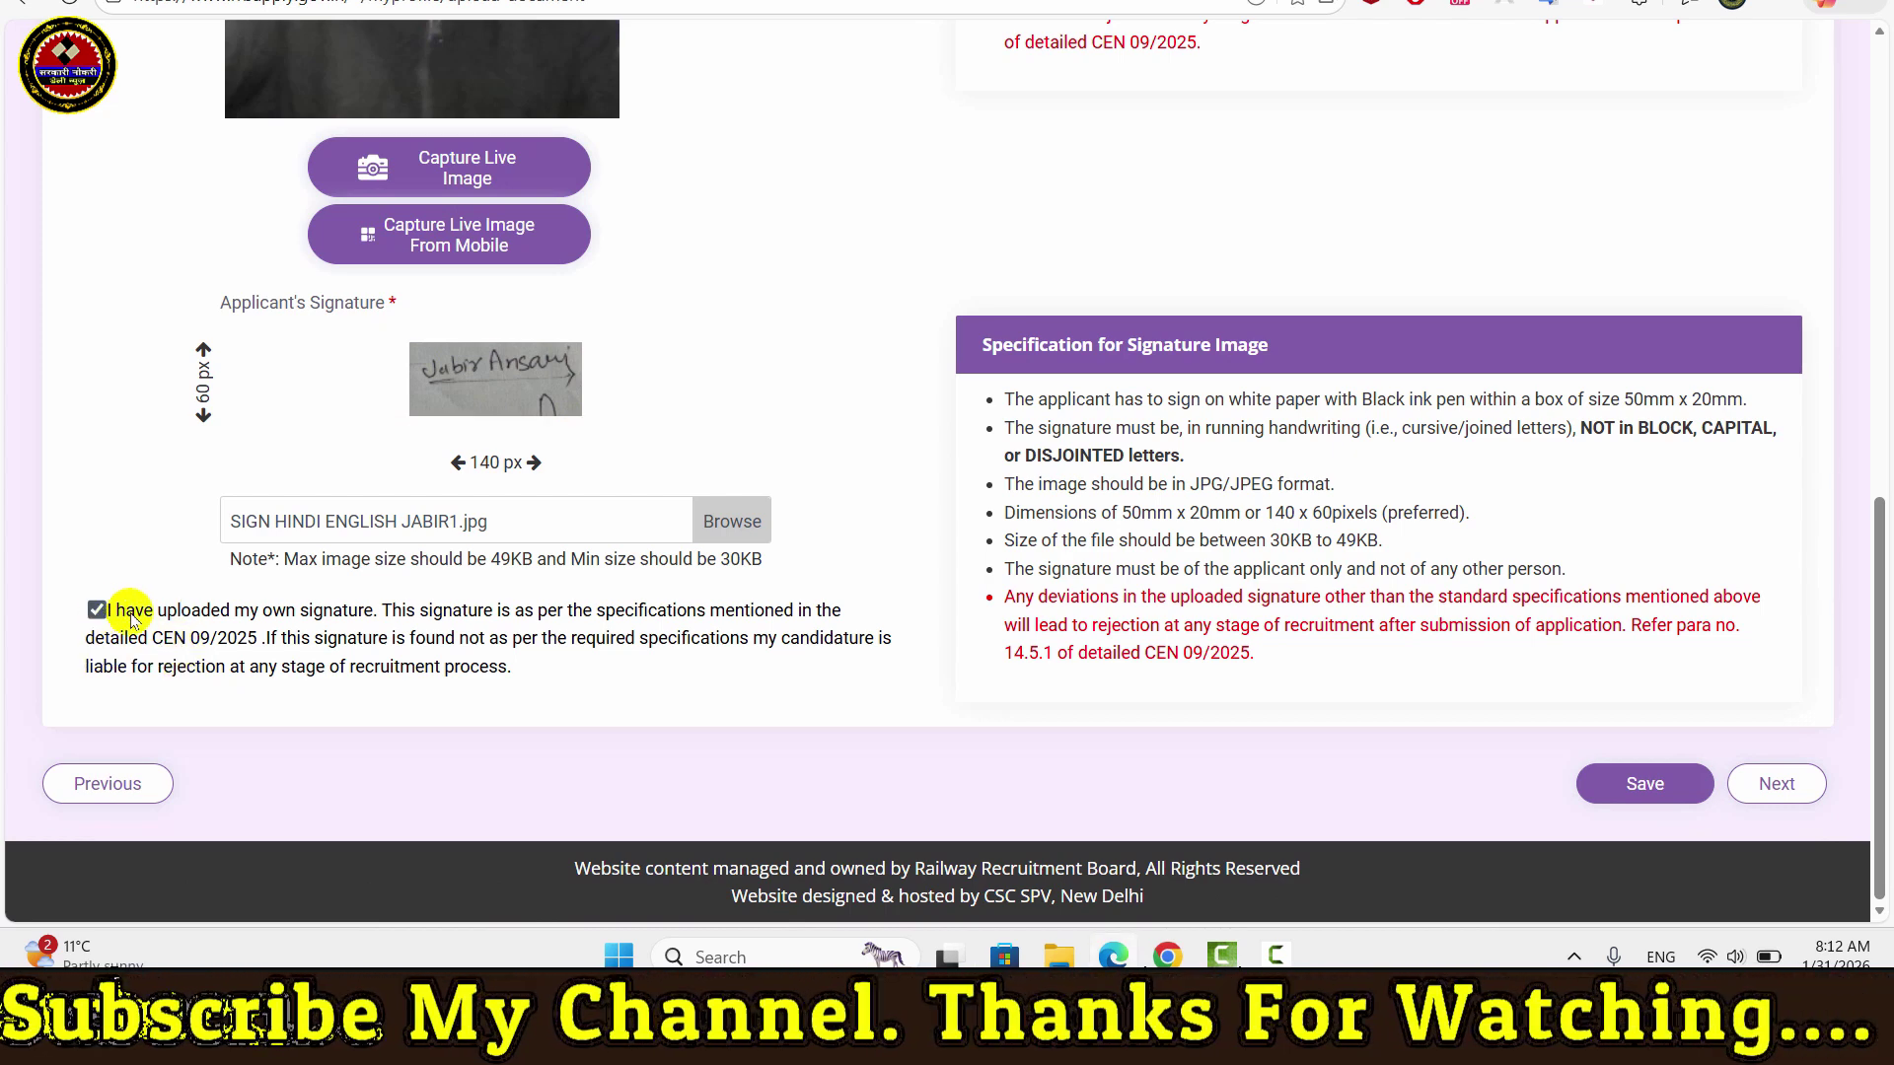
{"action": "left_click", "coordinate": [1651, 766]}
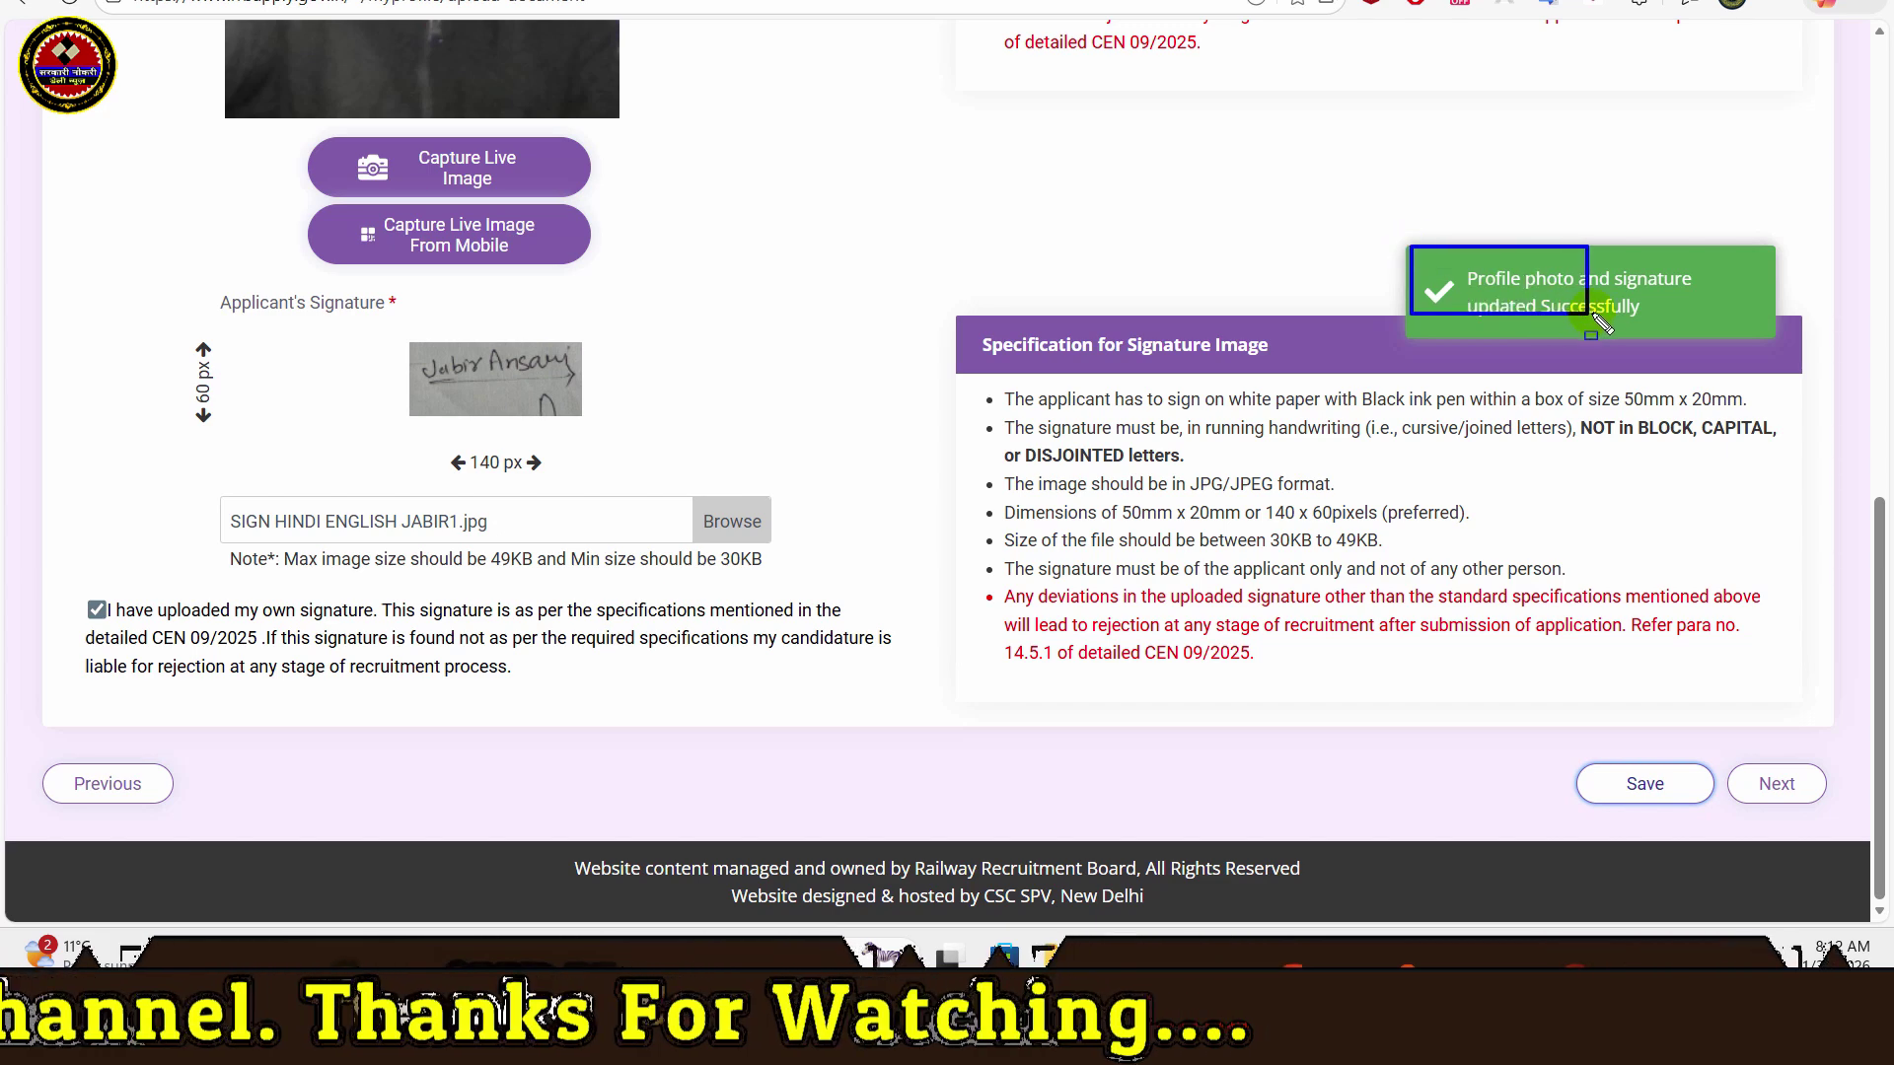
{"action": "left_click", "coordinate": [1775, 782]}
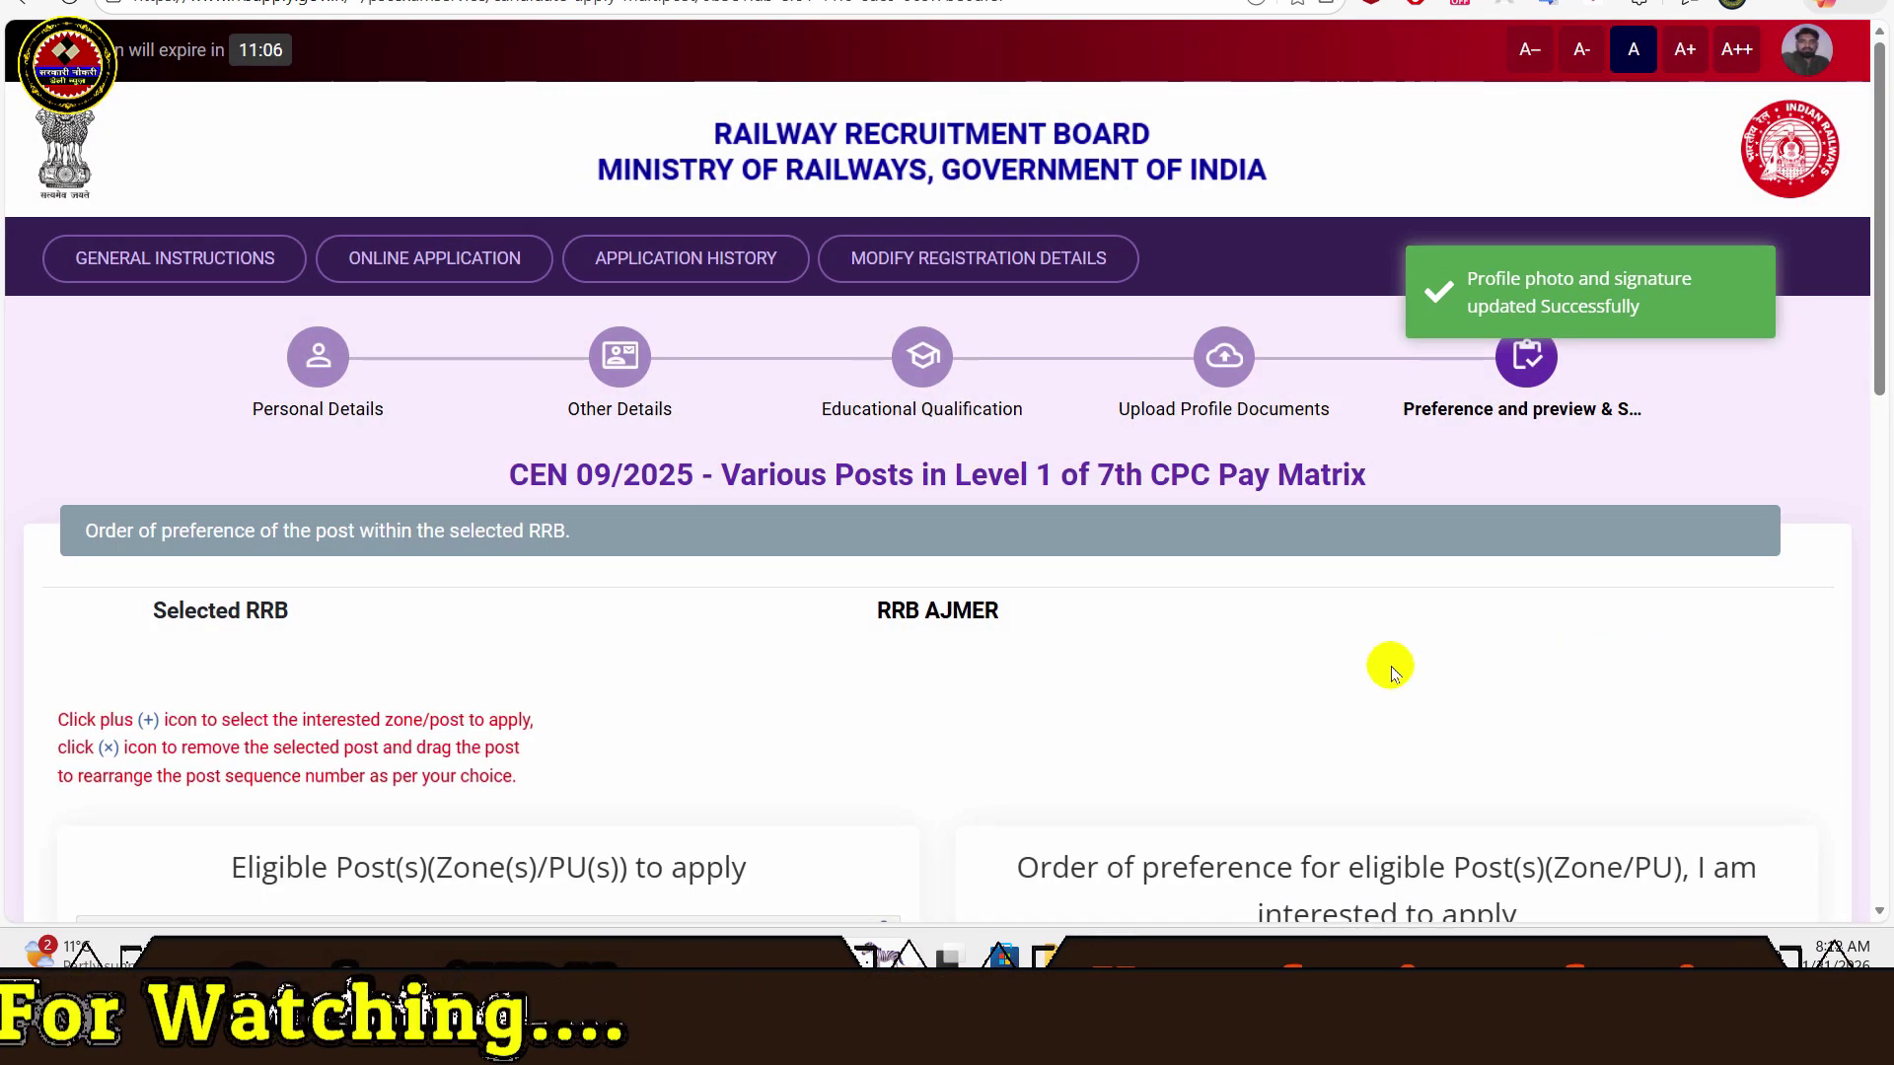
Step: Add Assistant TRD, Assistant P.Way, Assistant Track Machine, Pointsman B and Assistant (S and T) as the first five post preferences
{"action": "scroll", "coordinate": [877, 687], "scroll_direction": "down", "scroll_amount": 3}
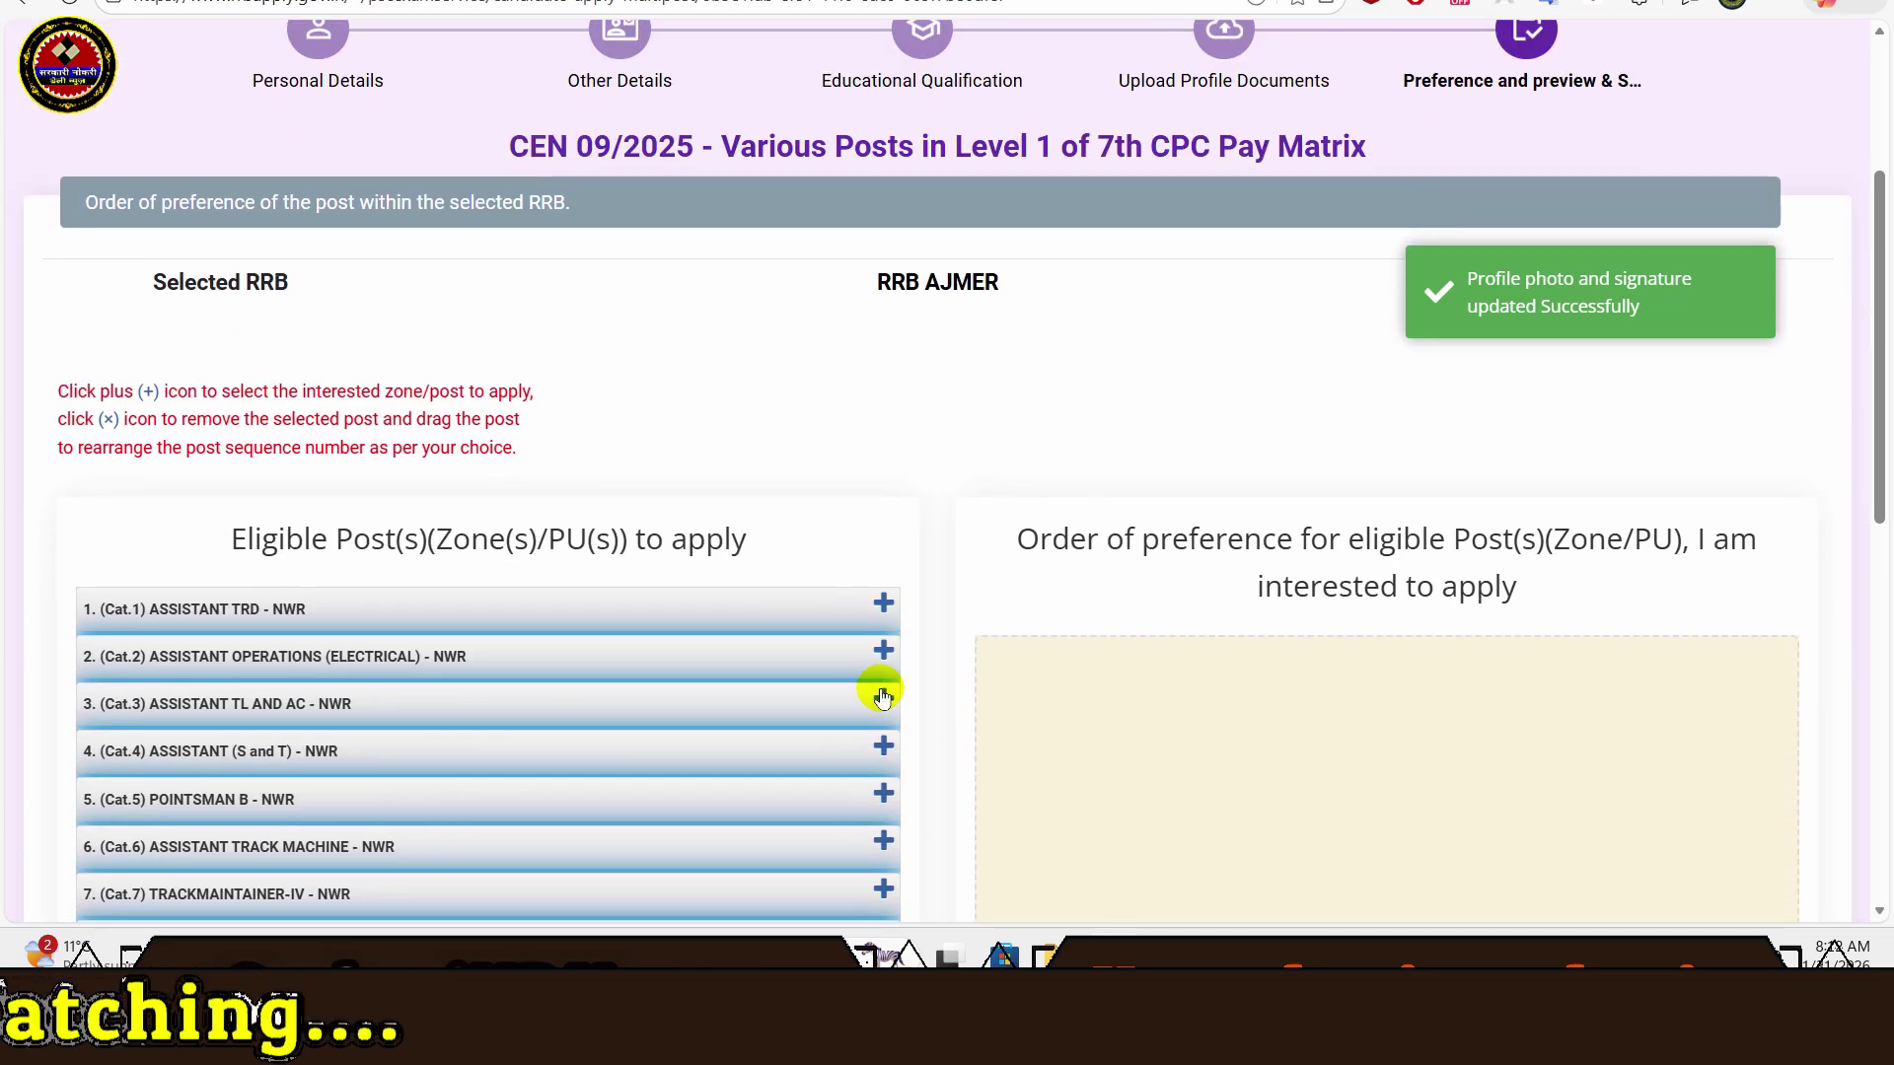
{"action": "left_click", "coordinate": [883, 606]}
{"action": "scroll", "coordinate": [858, 681], "scroll_direction": "down", "scroll_amount": 4}
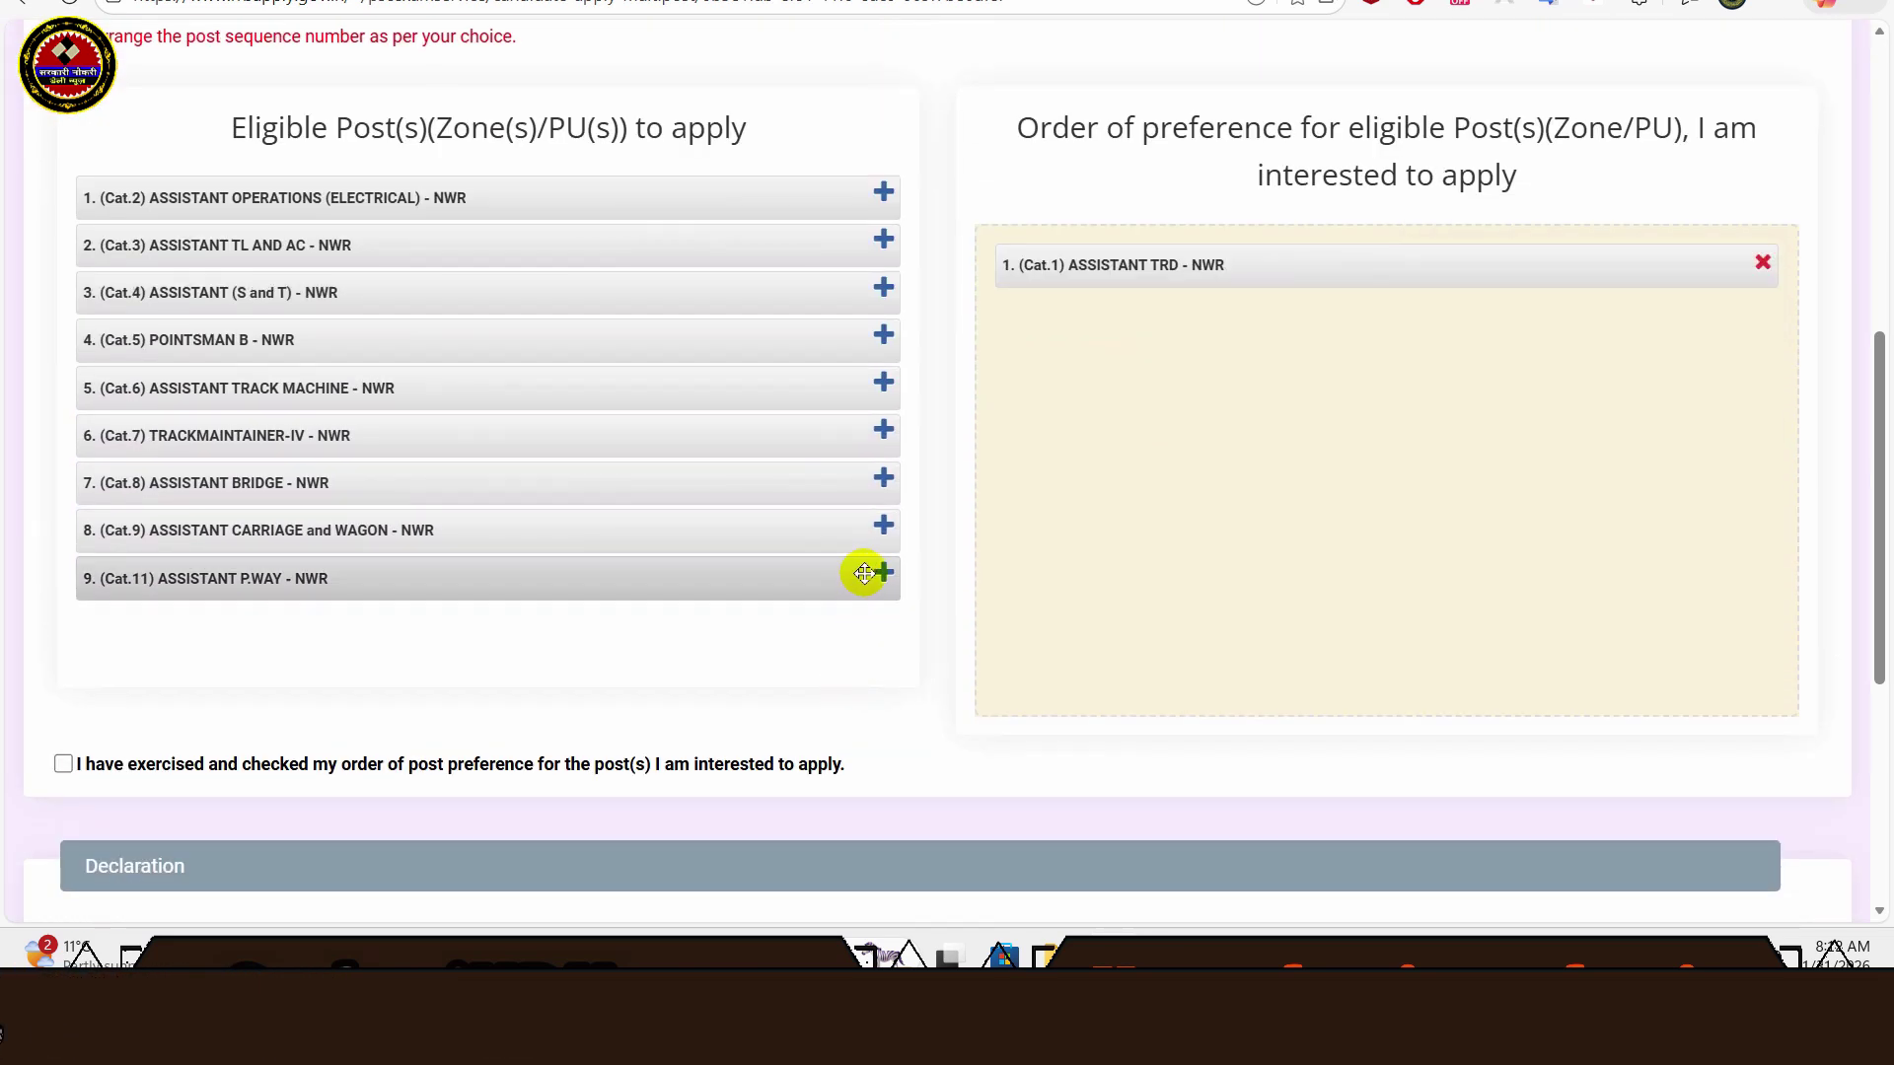
{"action": "left_click", "coordinate": [881, 579]}
{"action": "left_click", "coordinate": [883, 383]}
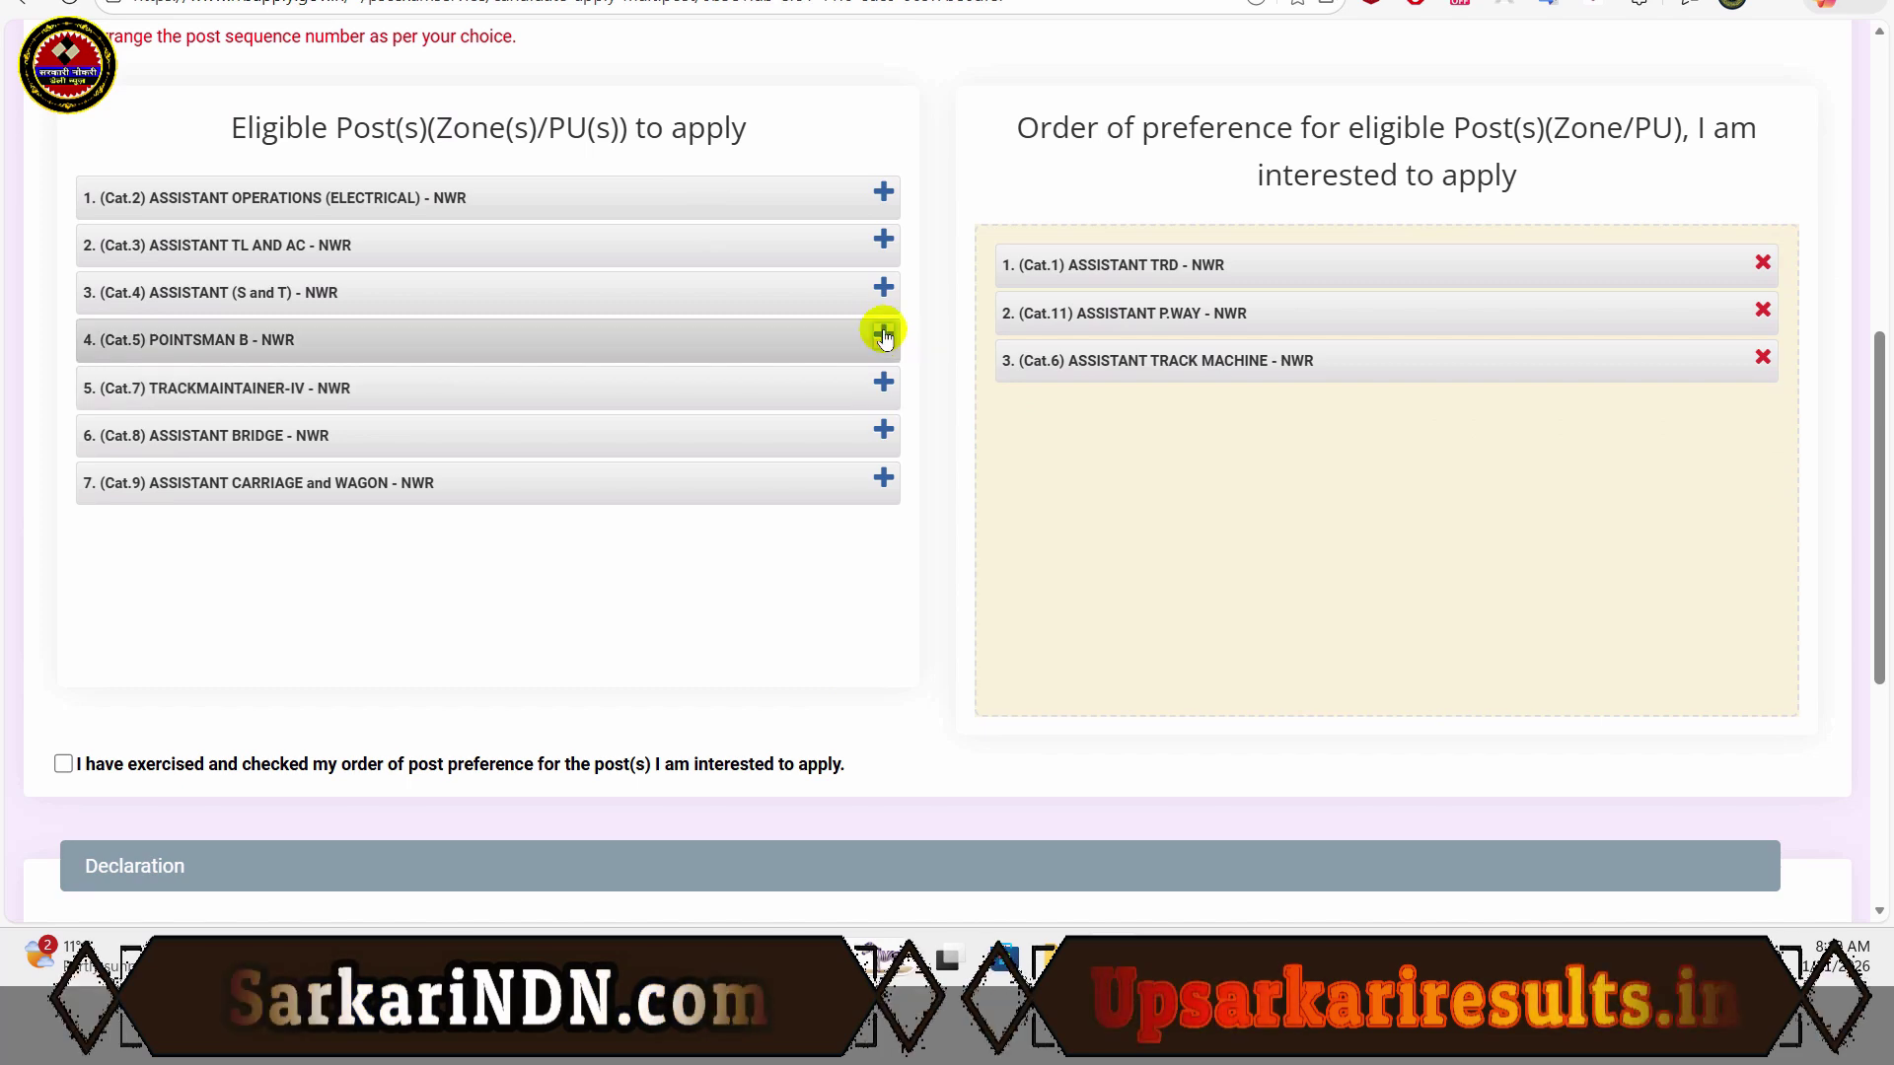
{"action": "left_click", "coordinate": [882, 336]}
{"action": "left_click", "coordinate": [882, 288]}
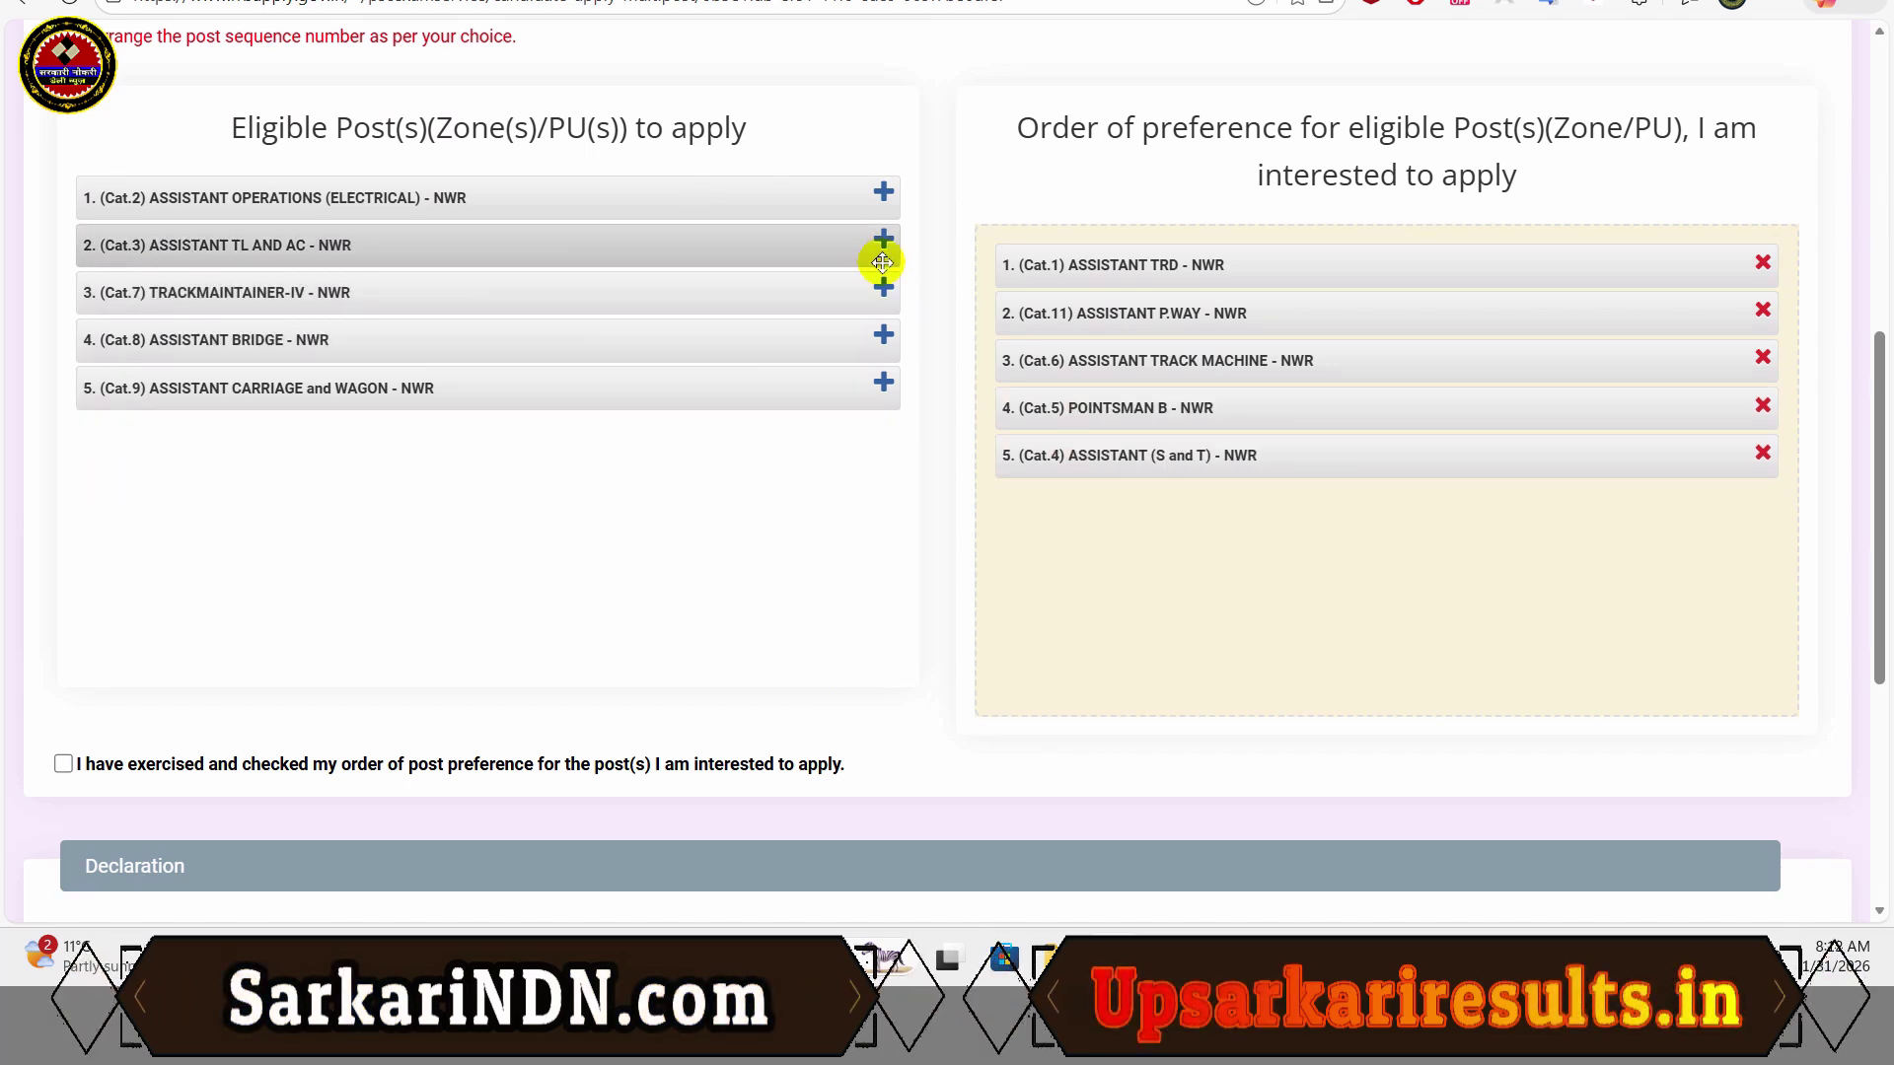
Step: Add Assistant TL and AC, Bridge, Operations (Electrical), Trackmaintainer-IV and Carriage and Wagon as preferences six to ten, and confirm the preference order
{"action": "left_click", "coordinate": [883, 241]}
{"action": "left_click", "coordinate": [883, 288]}
{"action": "left_click", "coordinate": [883, 194]}
{"action": "left_click", "coordinate": [883, 194]}
{"action": "left_click", "coordinate": [883, 193]}
{"action": "scroll", "coordinate": [649, 440], "scroll_direction": "down", "scroll_amount": 4}
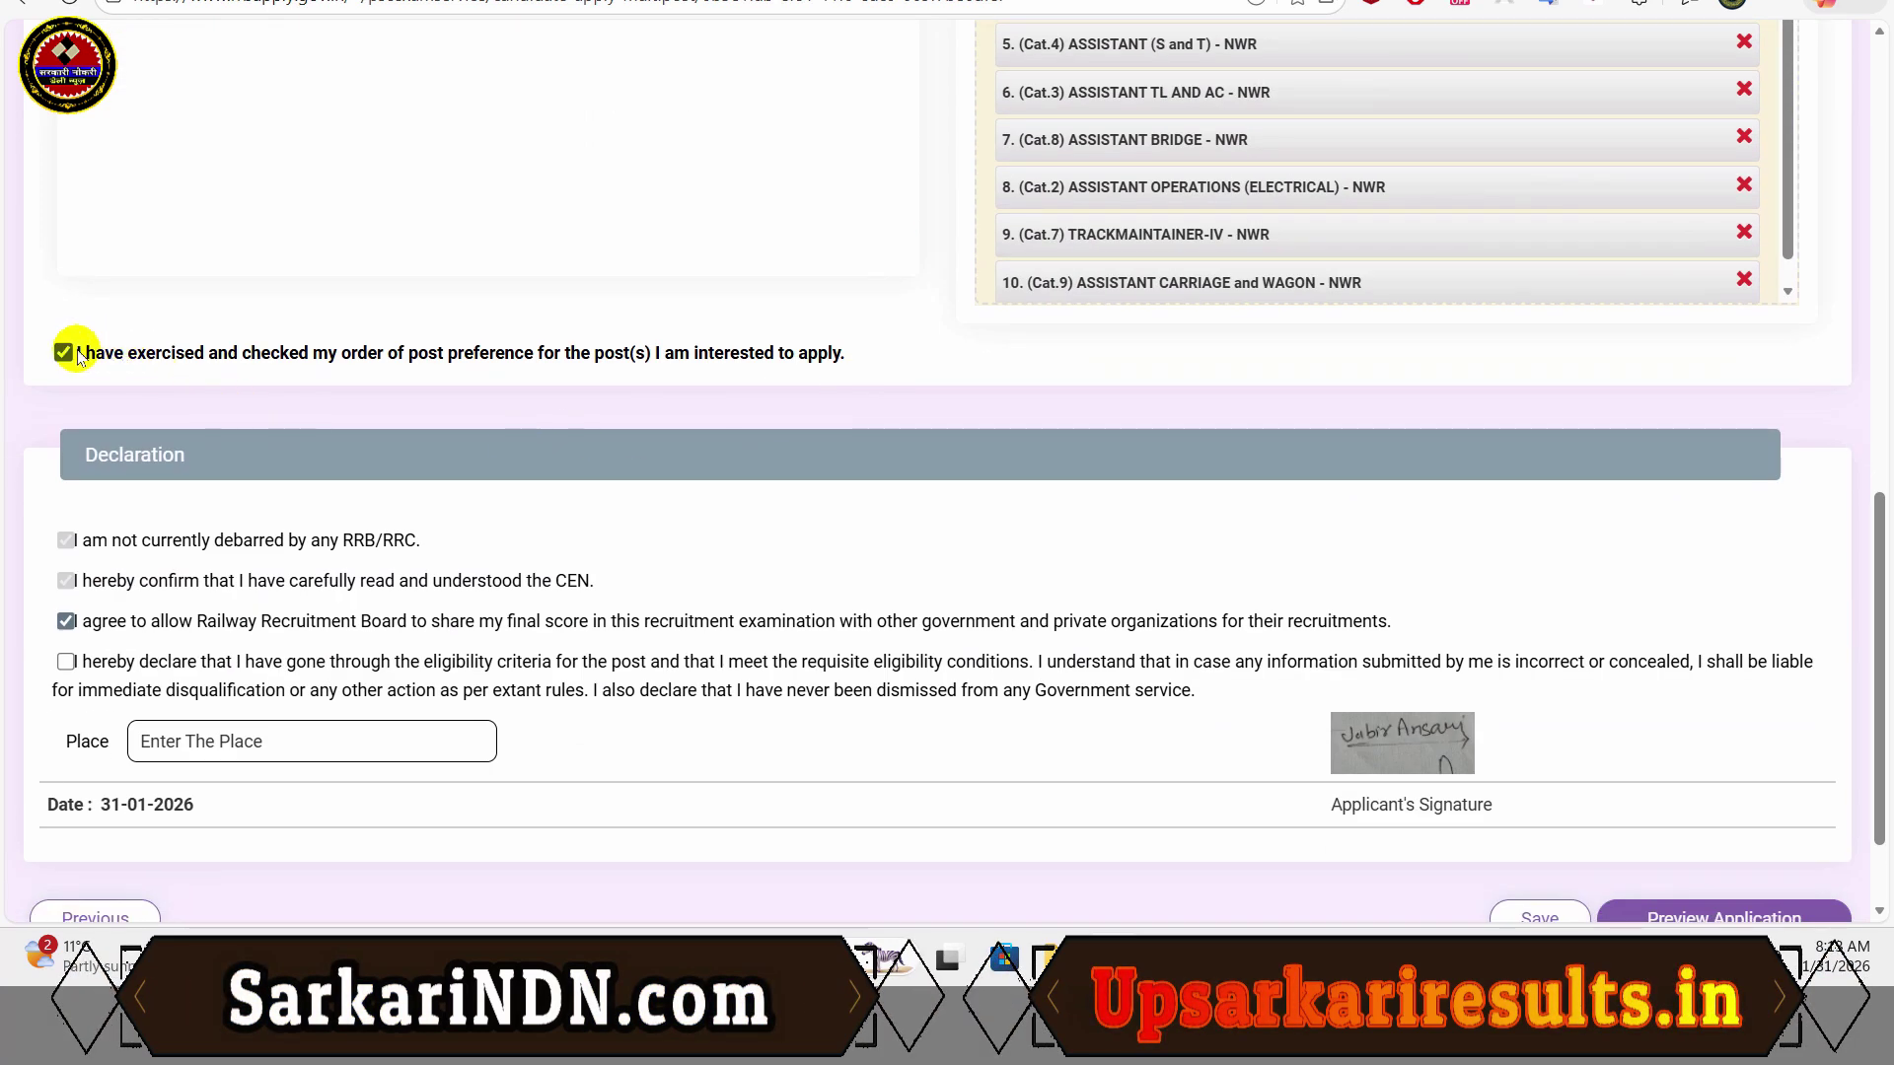
Step: Complete the declaration with Mirzapur as the place and the eligibility undertaking accepted, saving the post preferences
{"action": "scroll", "coordinate": [381, 412], "scroll_direction": "down", "scroll_amount": 2}
{"action": "left_click", "coordinate": [281, 589]}
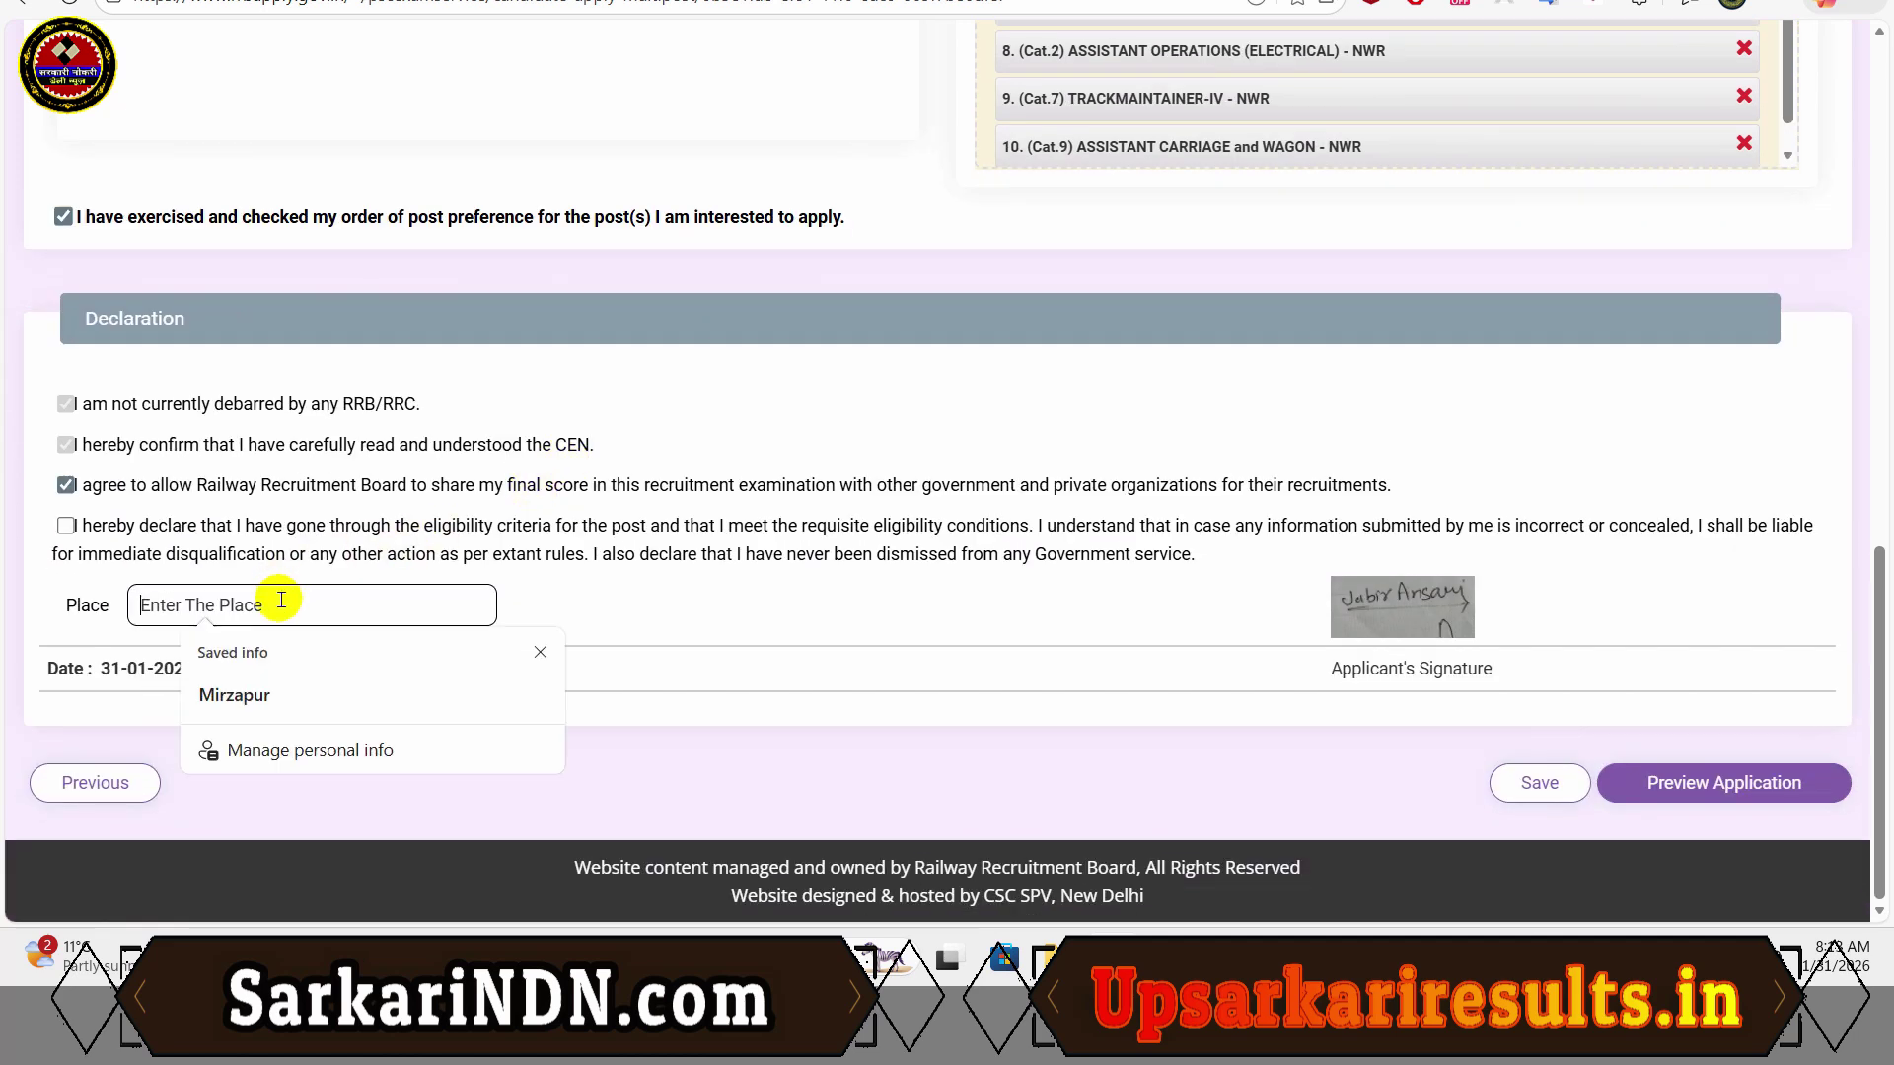
{"action": "left_click", "coordinate": [288, 693]}
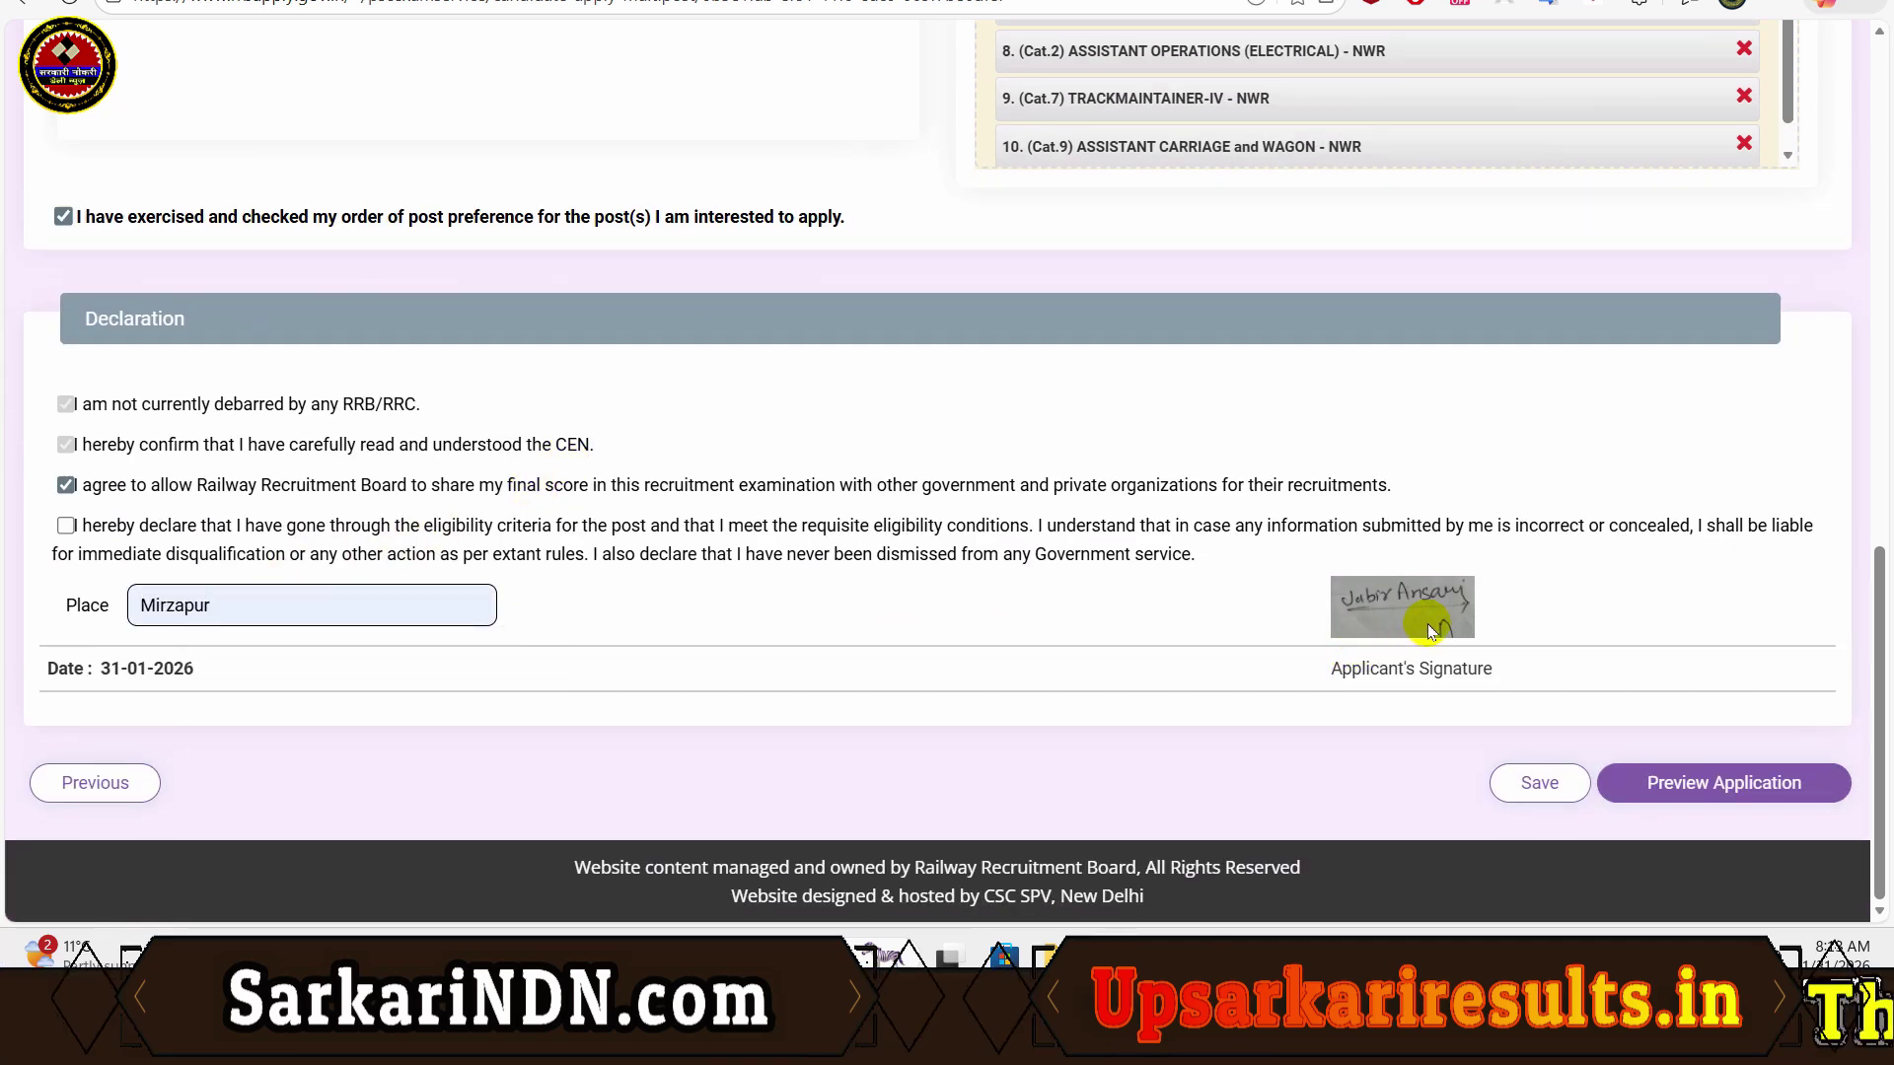
{"action": "left_click", "coordinate": [1542, 785]}
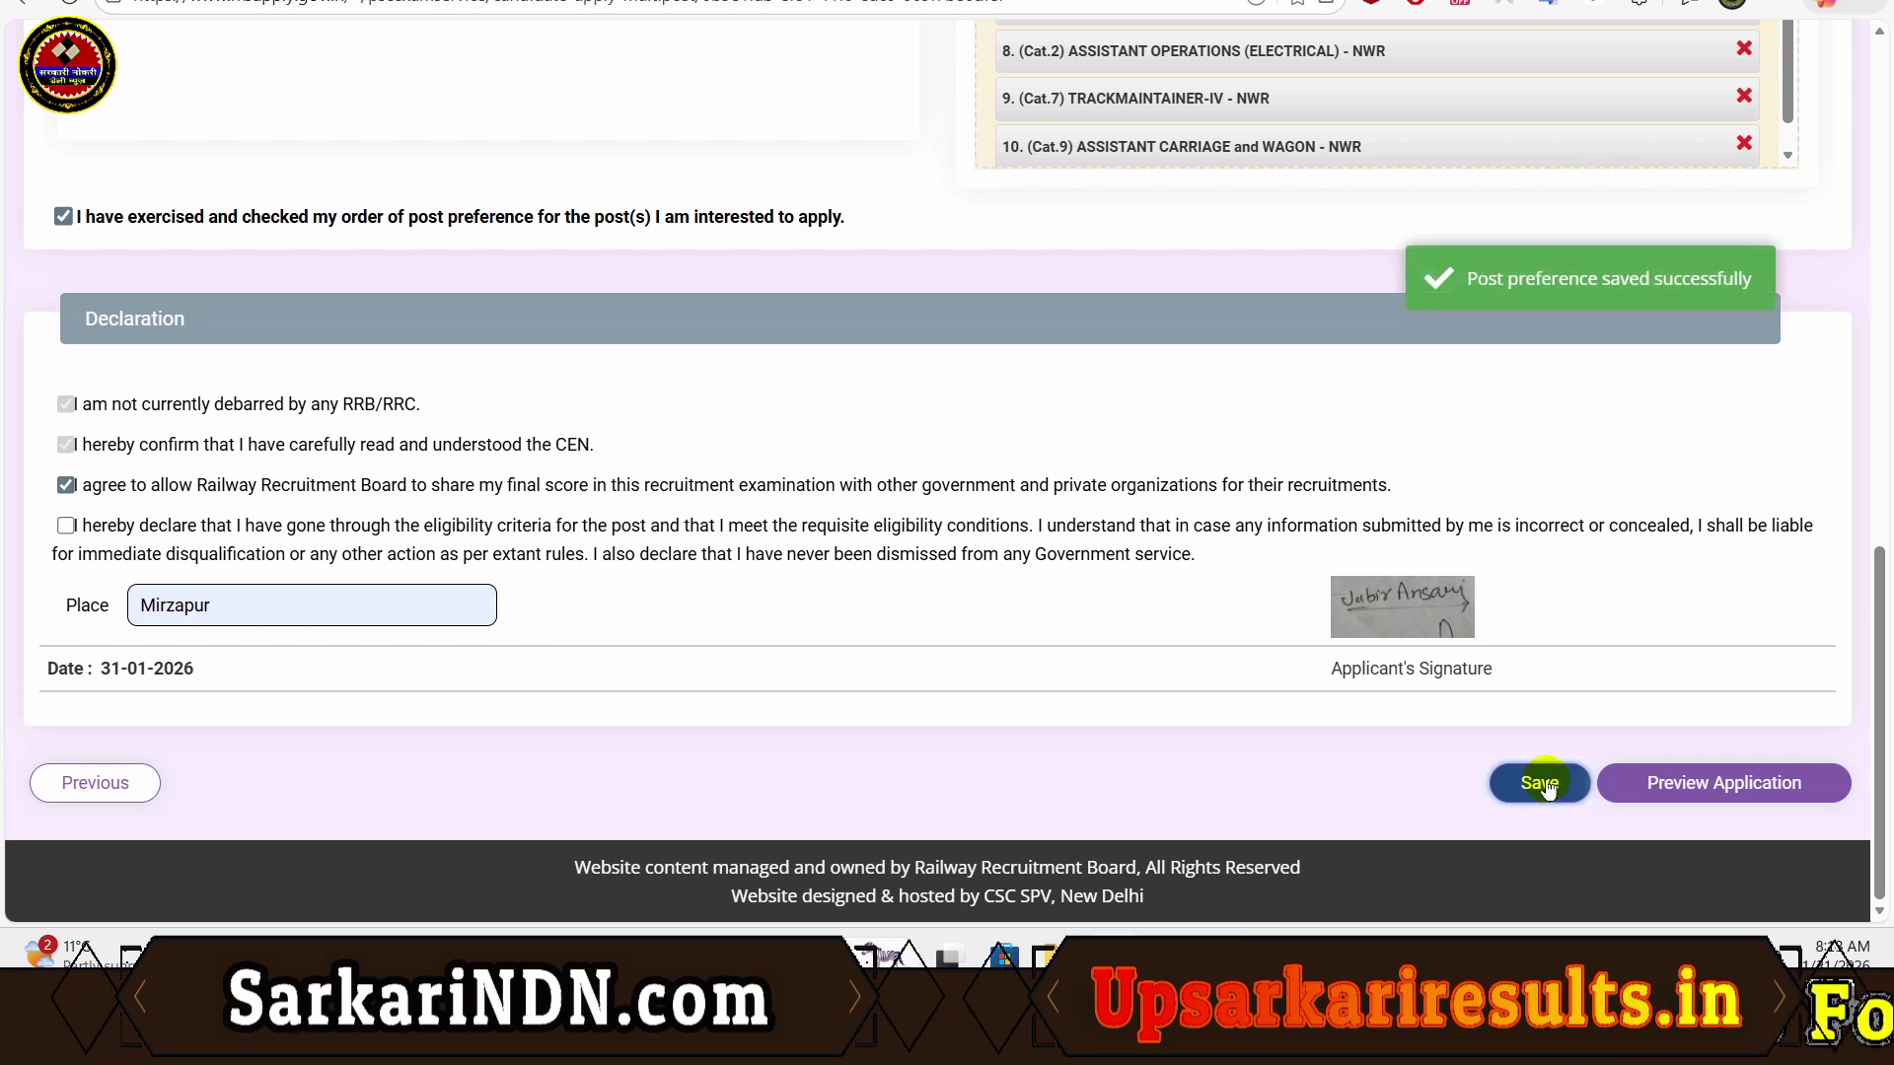
{"action": "left_click", "coordinate": [373, 561]}
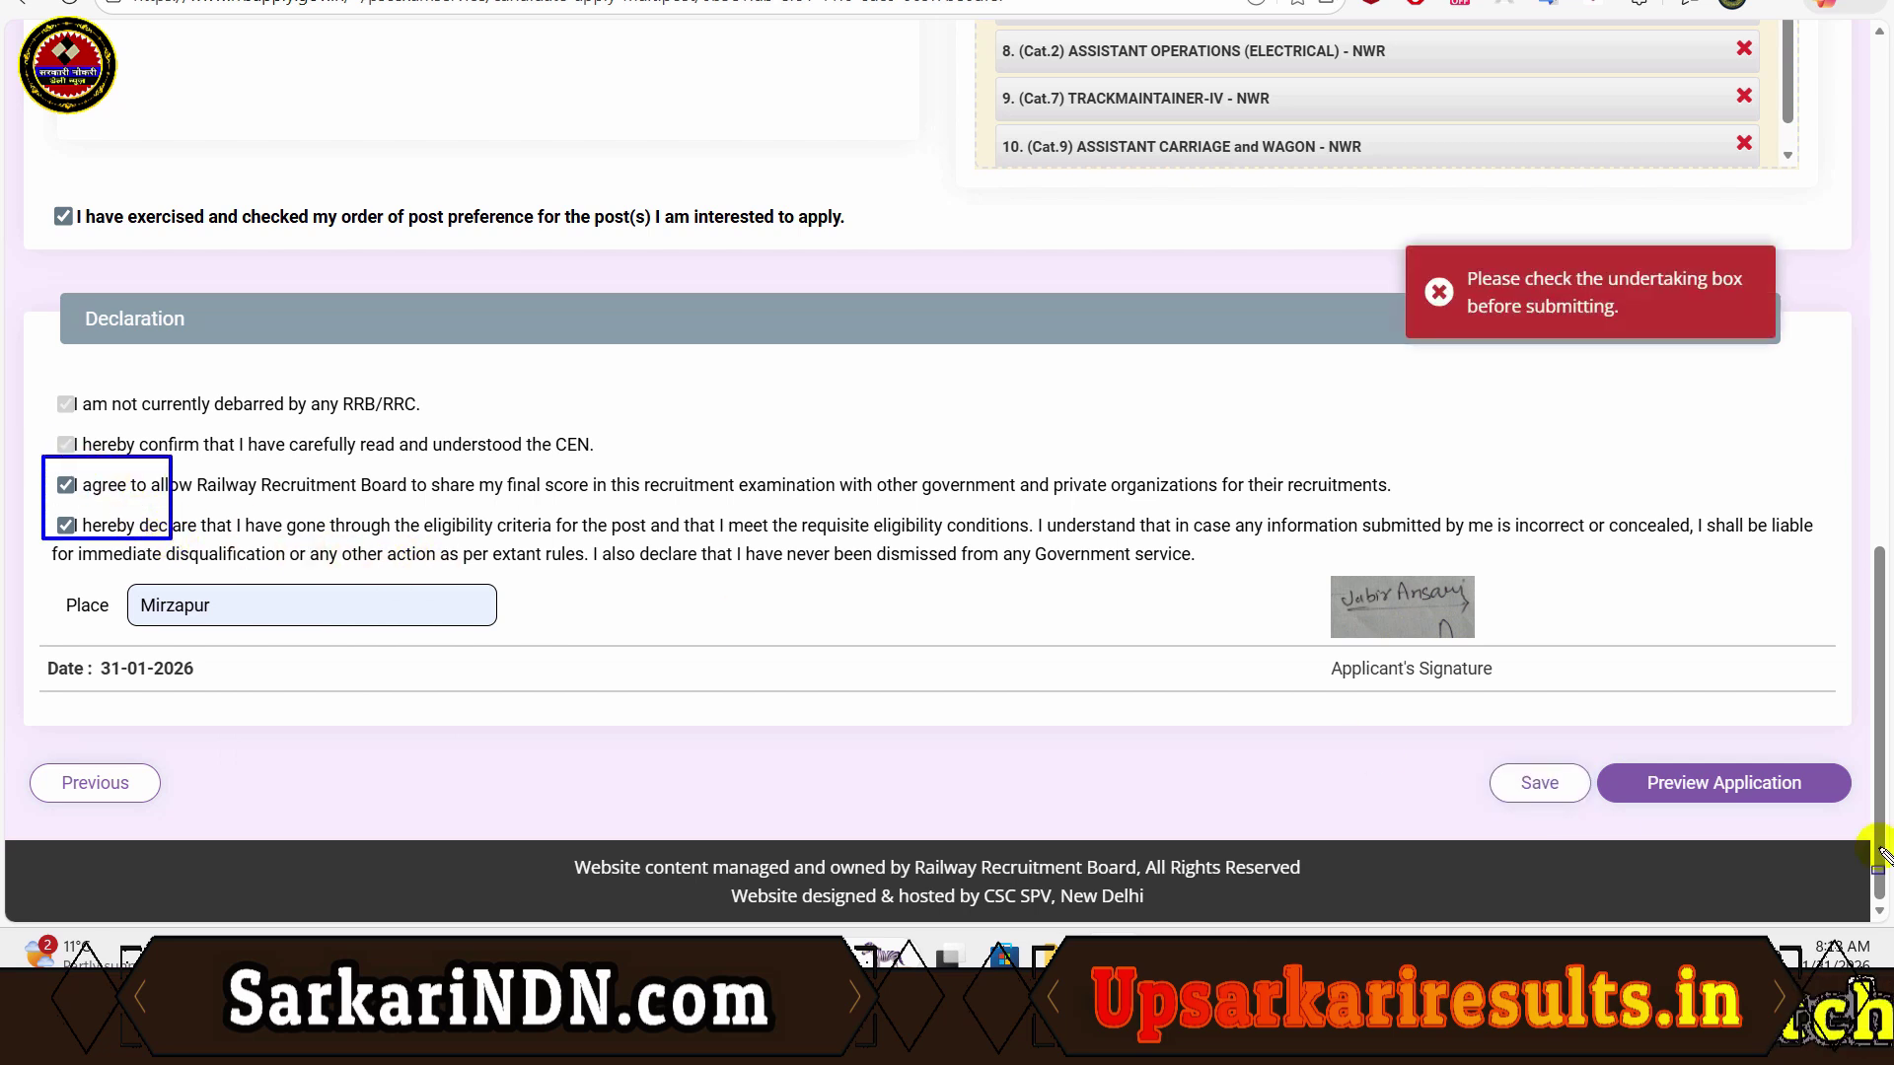
Step: Open the application preview, review it through to the declarations, and confirm that the details have been re-checked and found correct
{"action": "left_click", "coordinate": [1666, 783]}
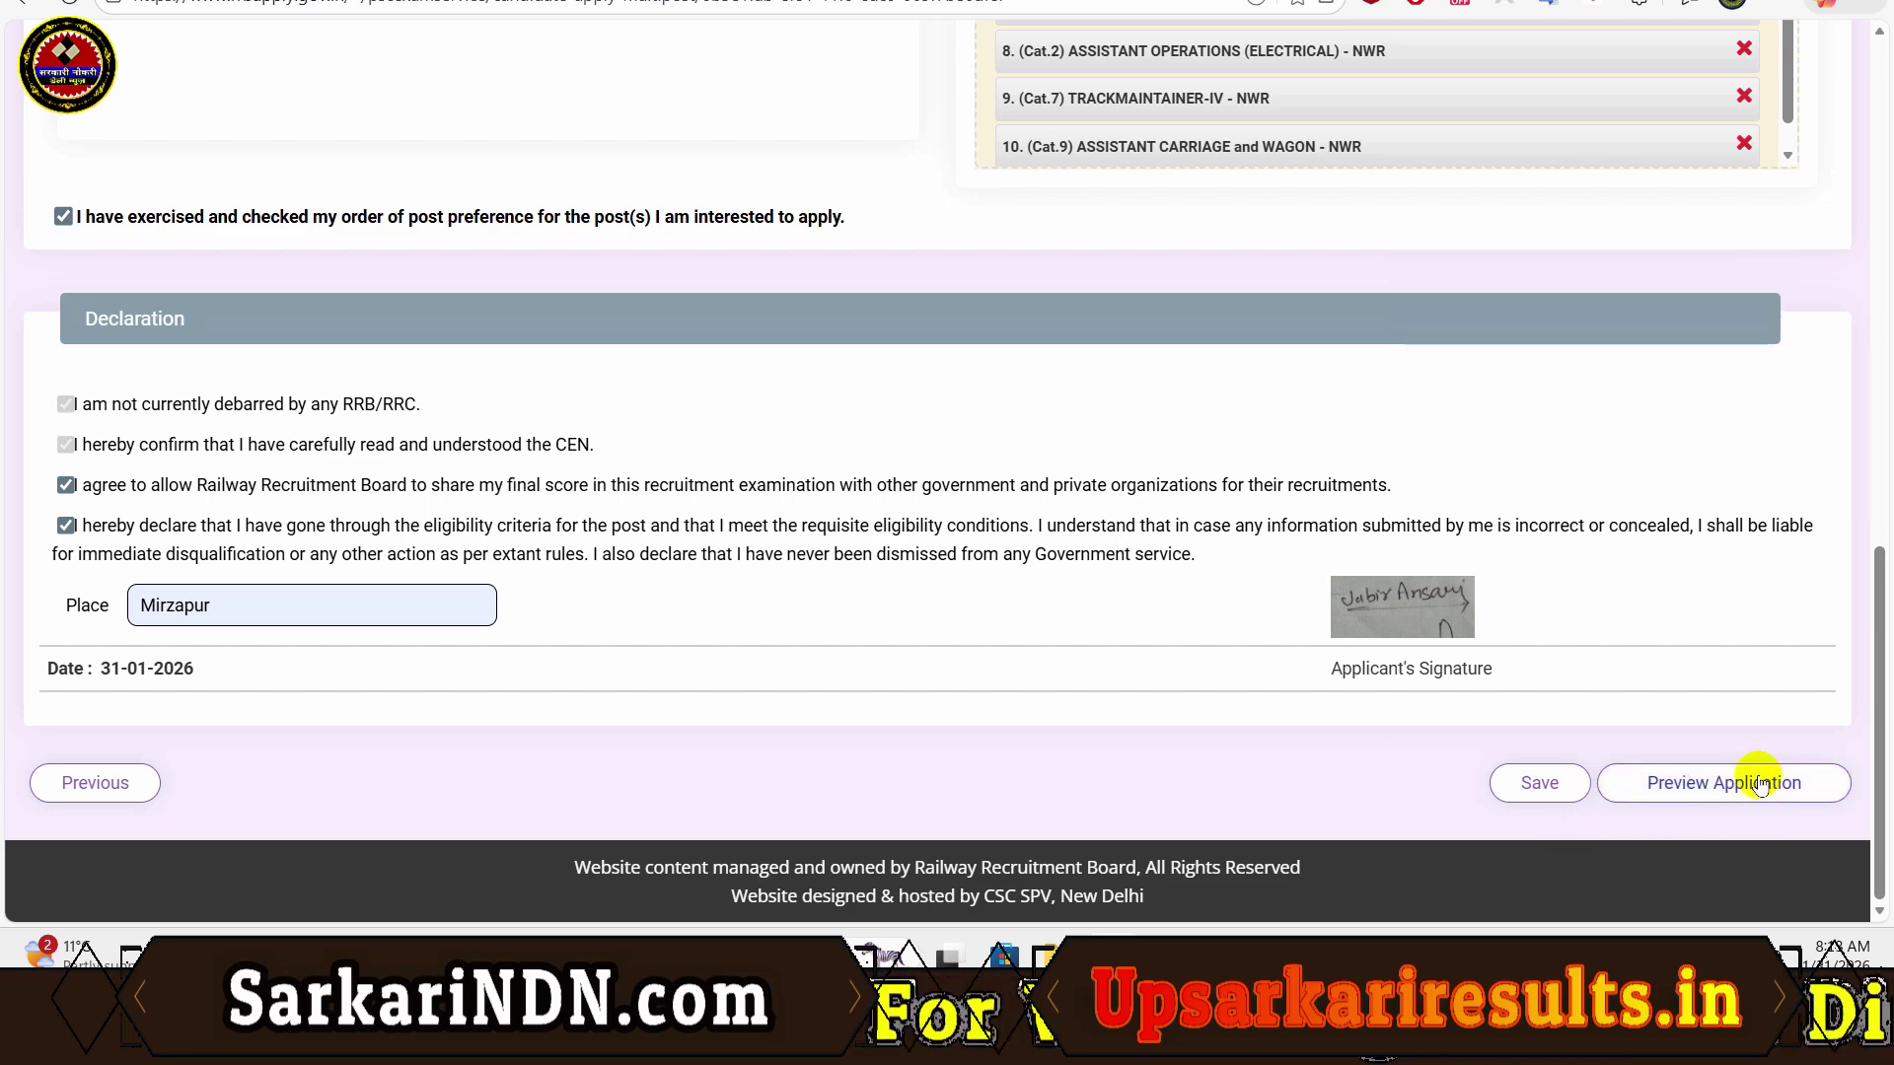
{"action": "left_click", "coordinate": [1761, 785]}
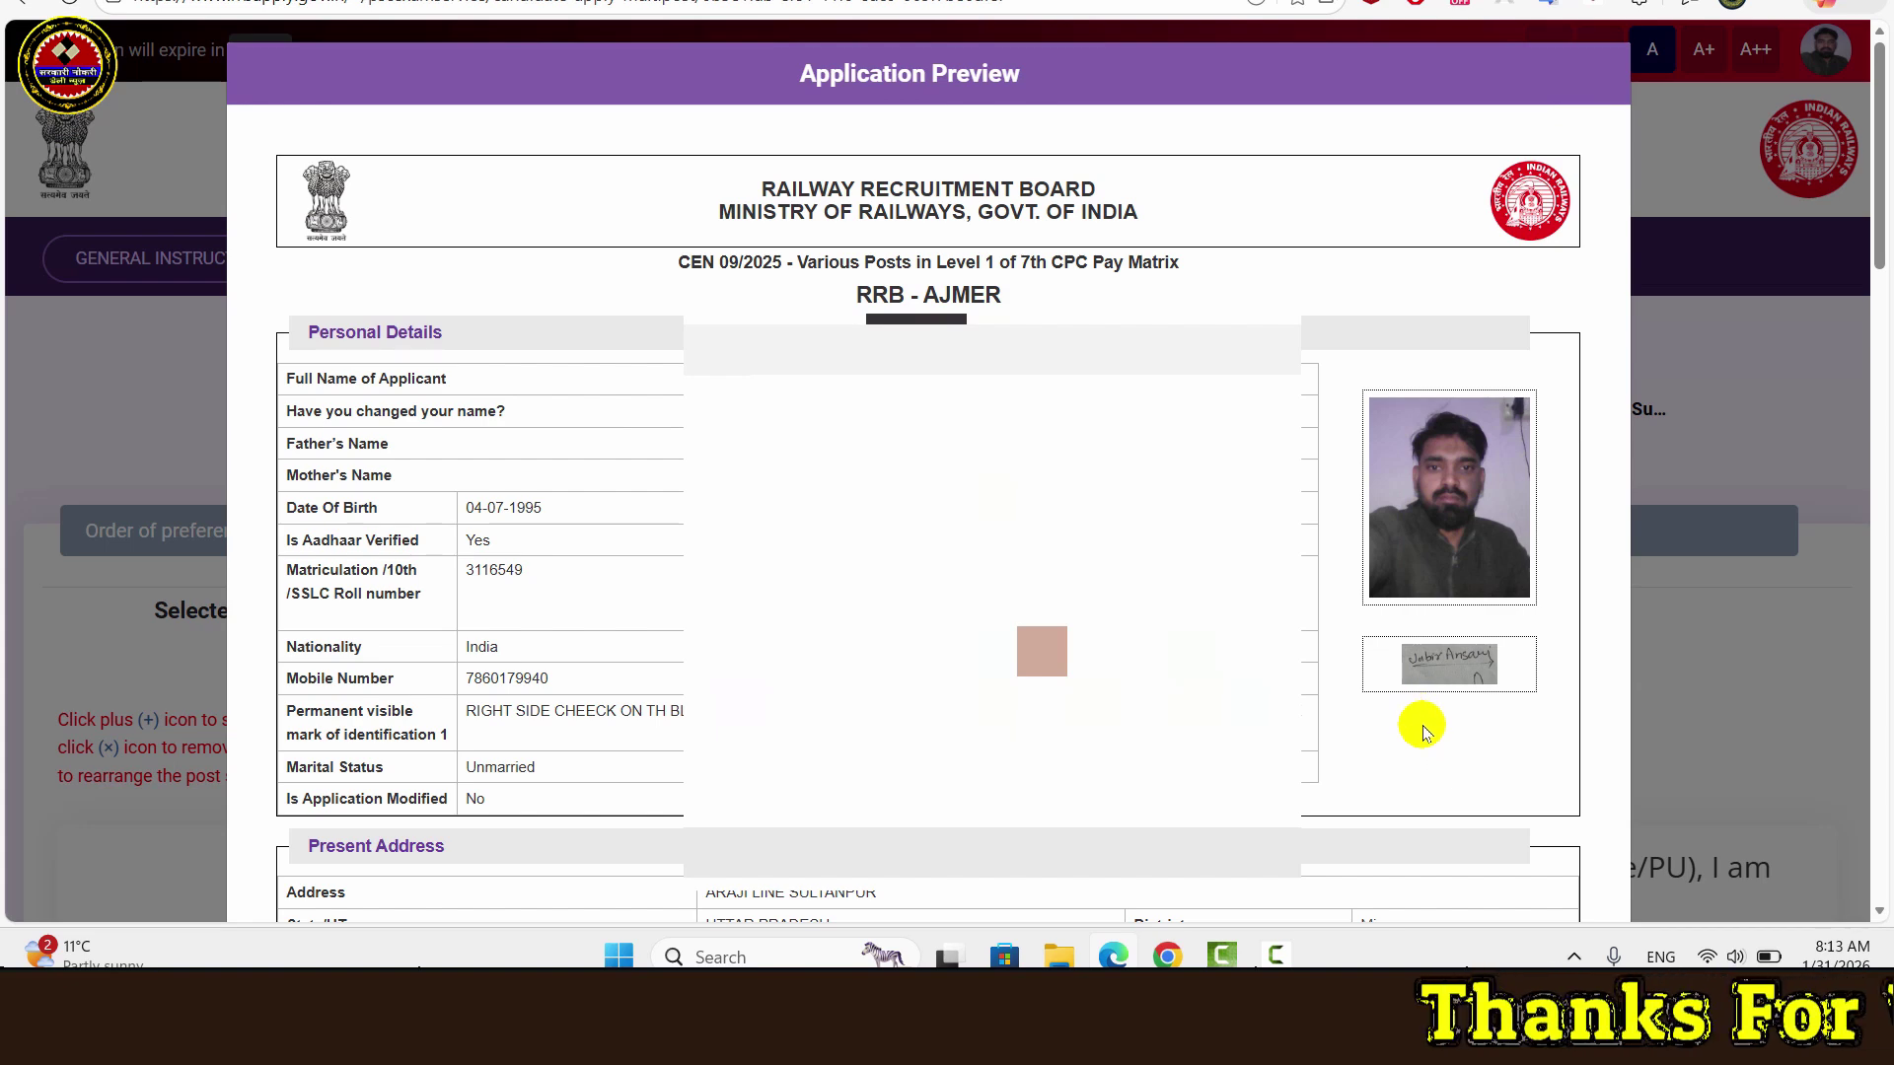
{"action": "scroll", "coordinate": [1352, 625], "scroll_direction": "down", "scroll_amount": 15}
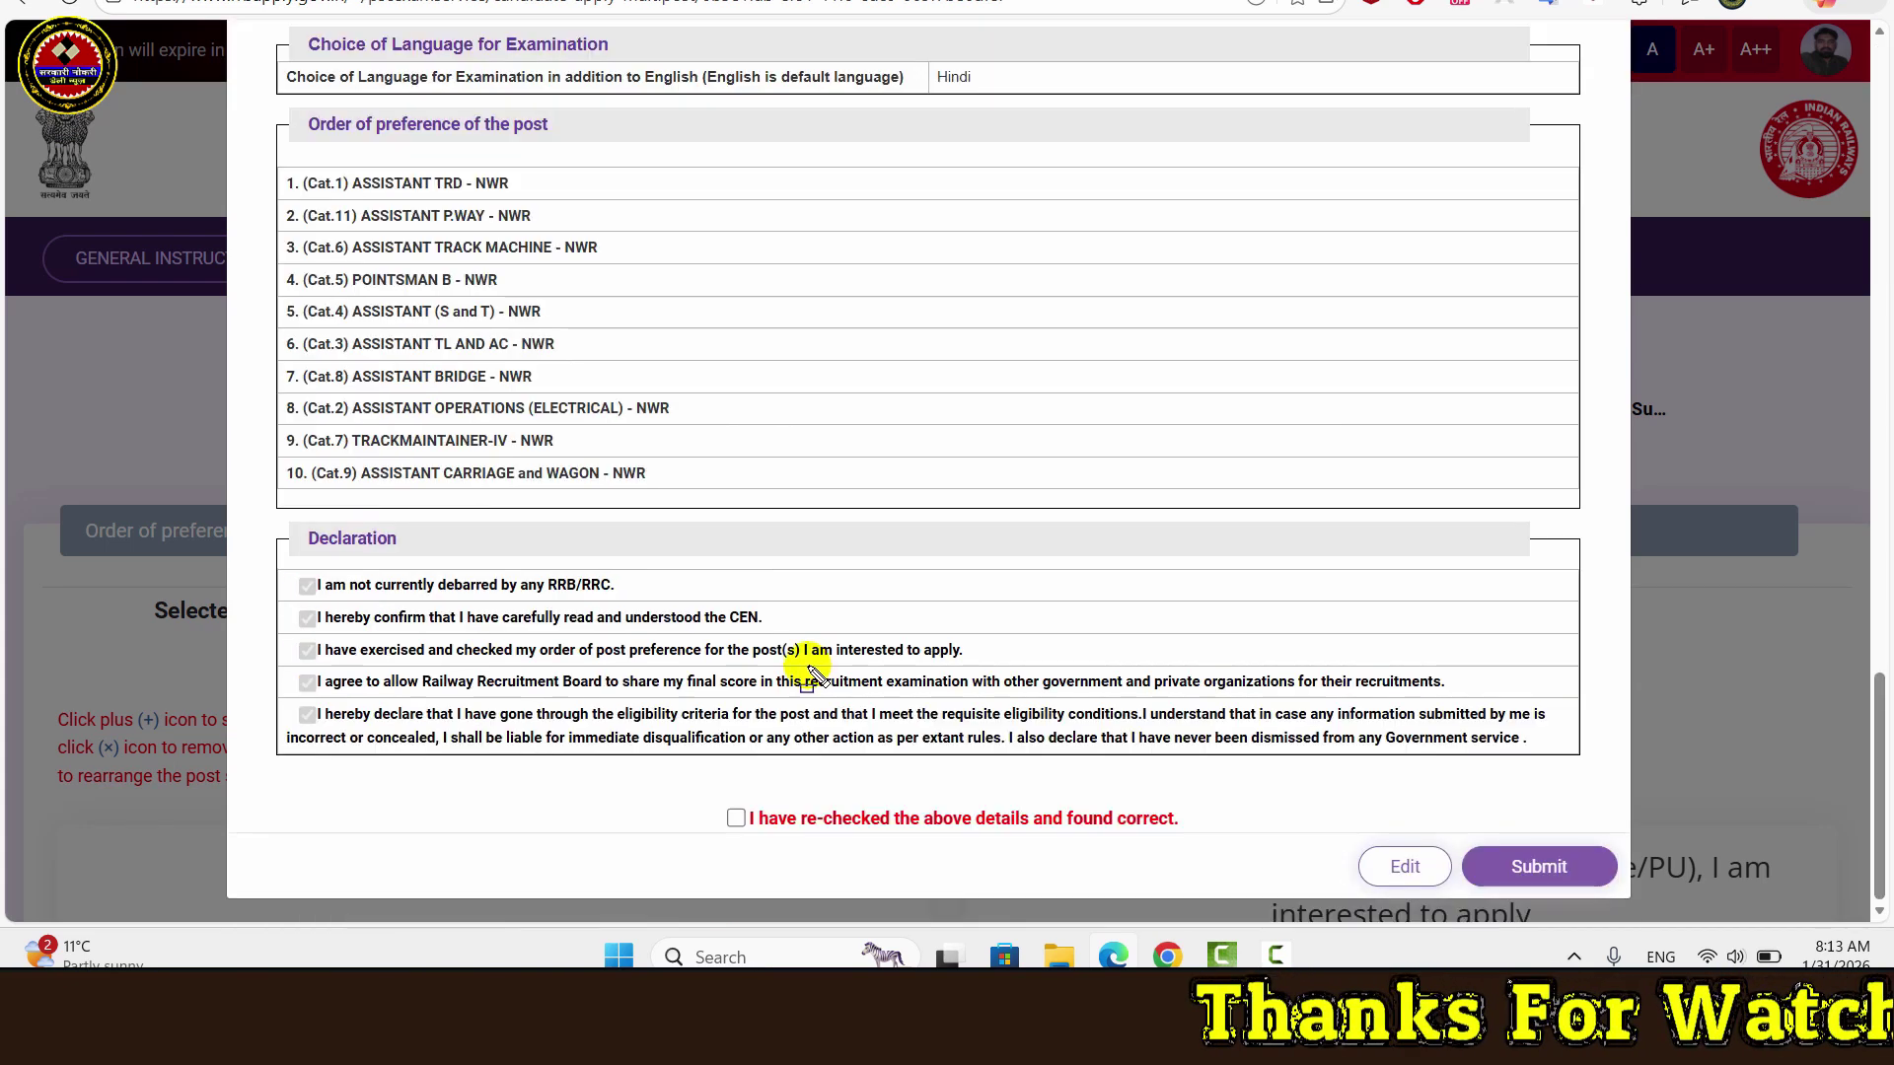
{"action": "left_click", "coordinate": [736, 818]}
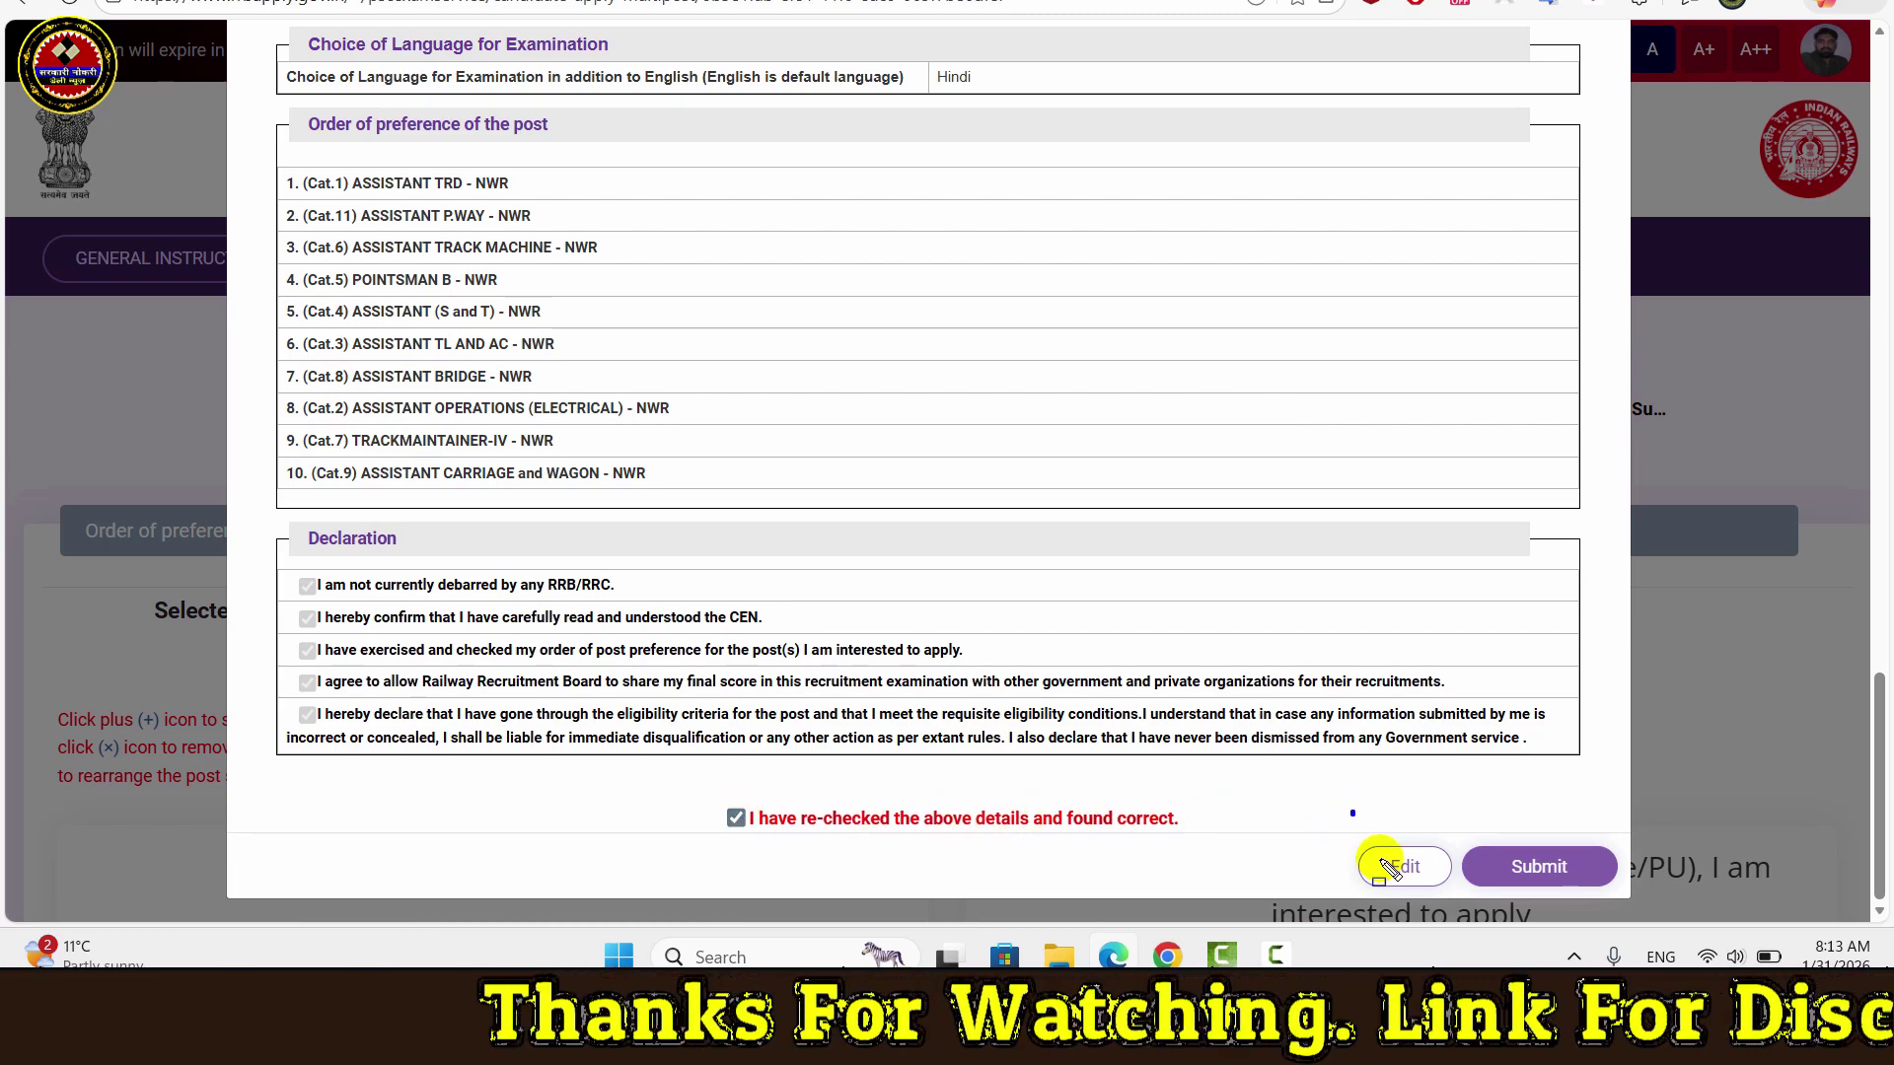